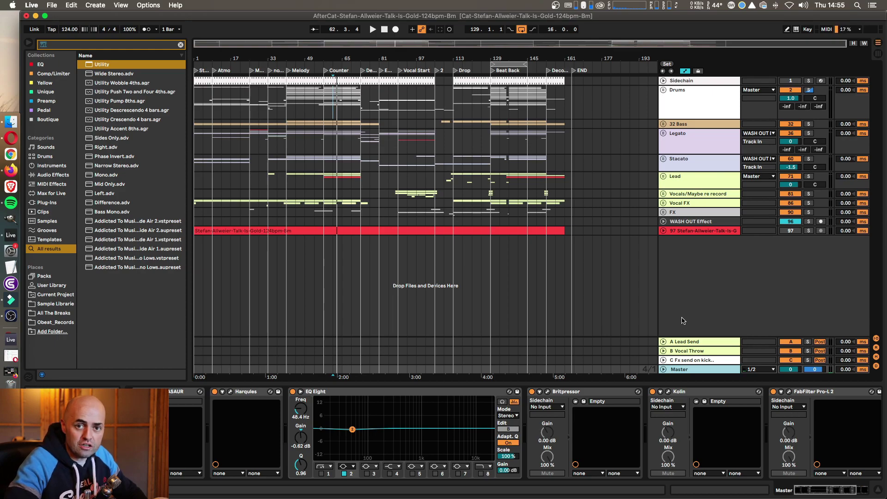
- Play the arrangement while switching solo on and off on the red Talk-Is-Gold audio track to compare it with the mix
key(0)
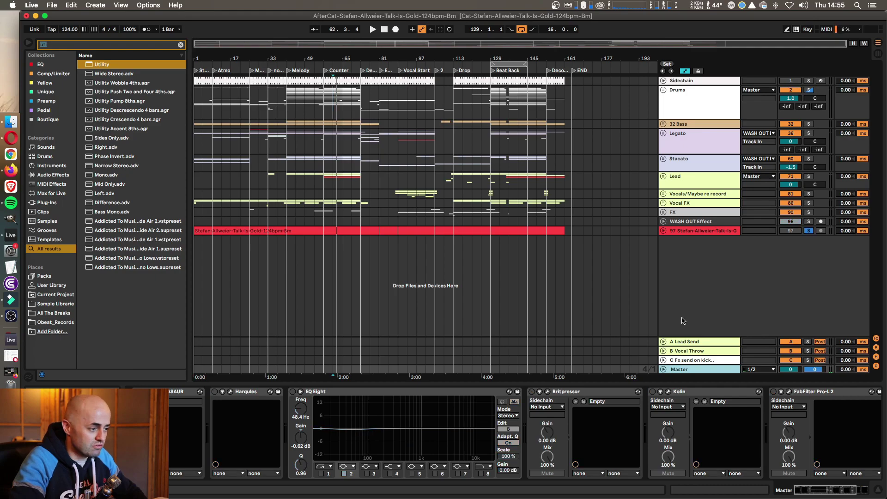
key(space)
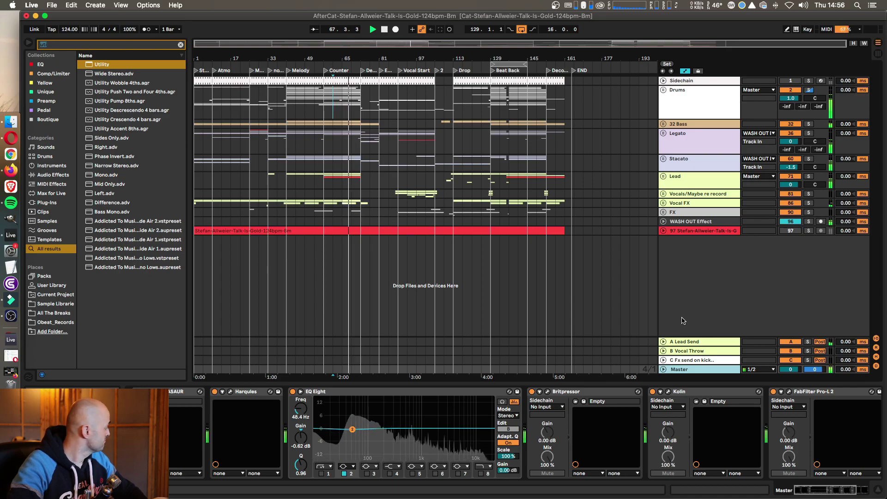
key(0)
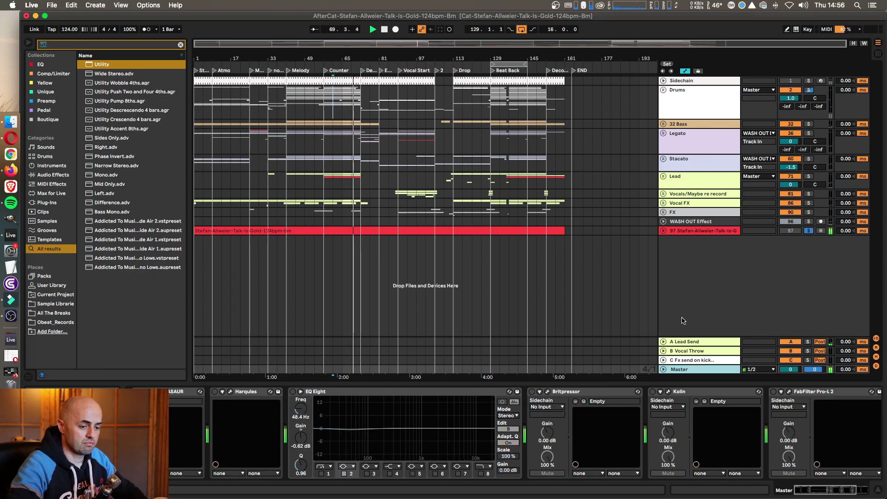
key(0)
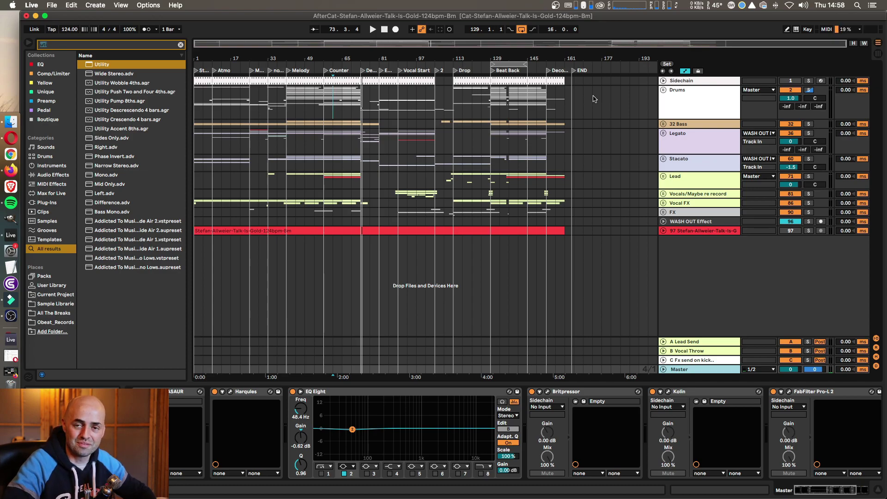
click(555, 5)
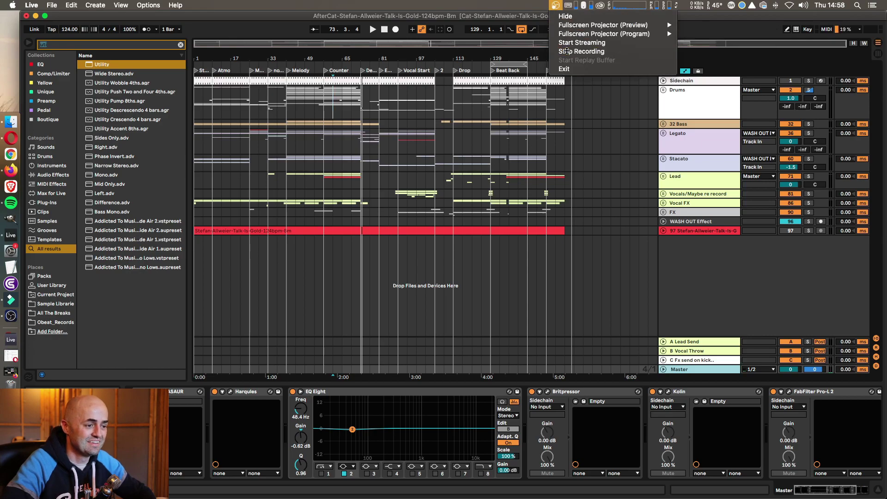
click(567, 51)
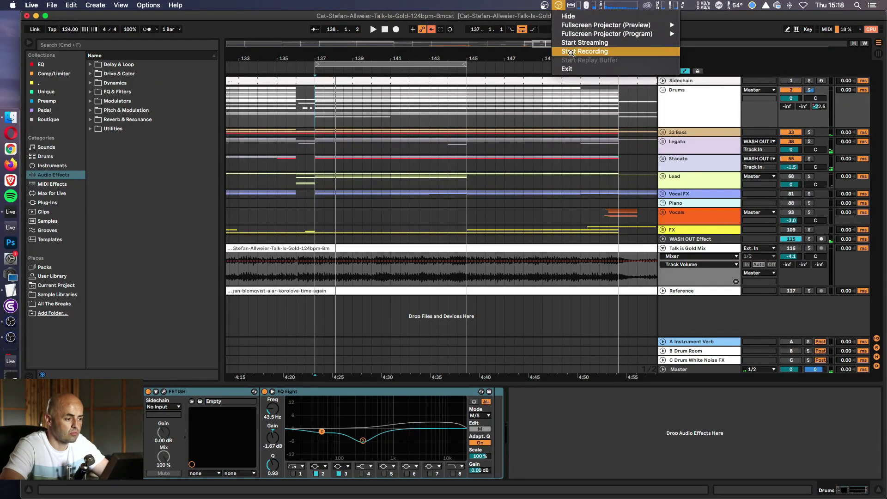
click(571, 55)
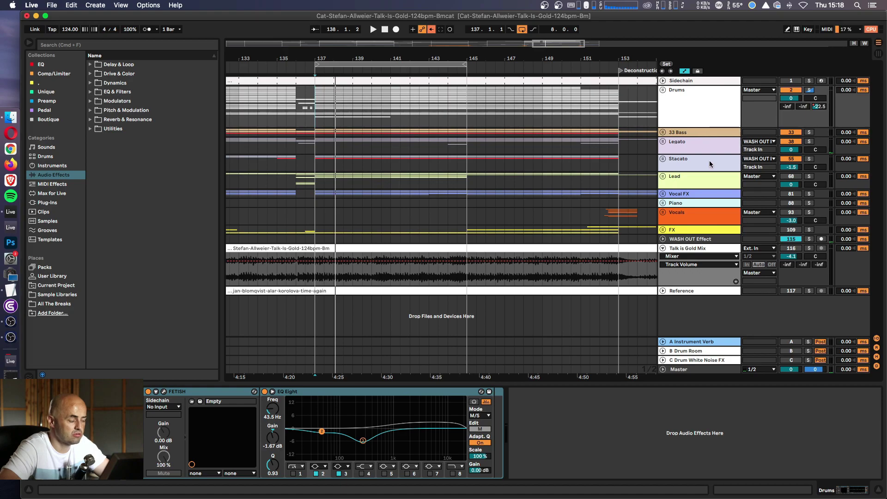
- During playback, open the Stacato group and raise the Reverb Dry/Wet on the 56 Stab Synth track to 36%
key(space)
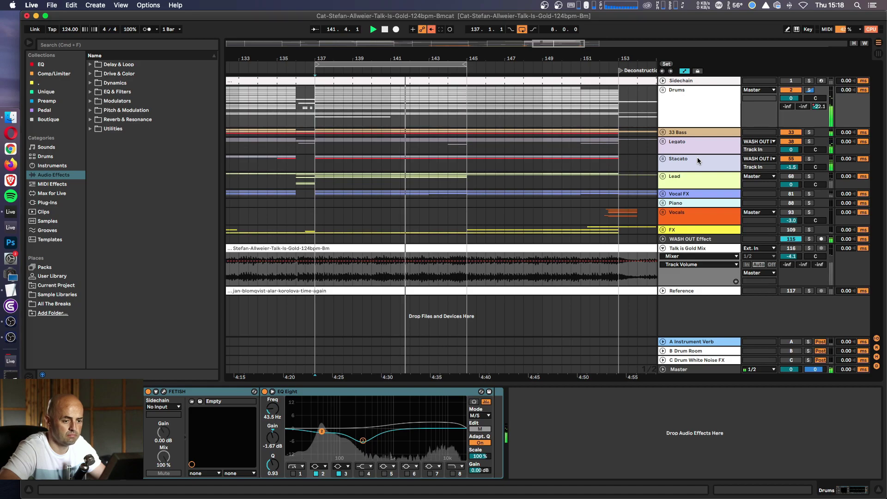
click(689, 158)
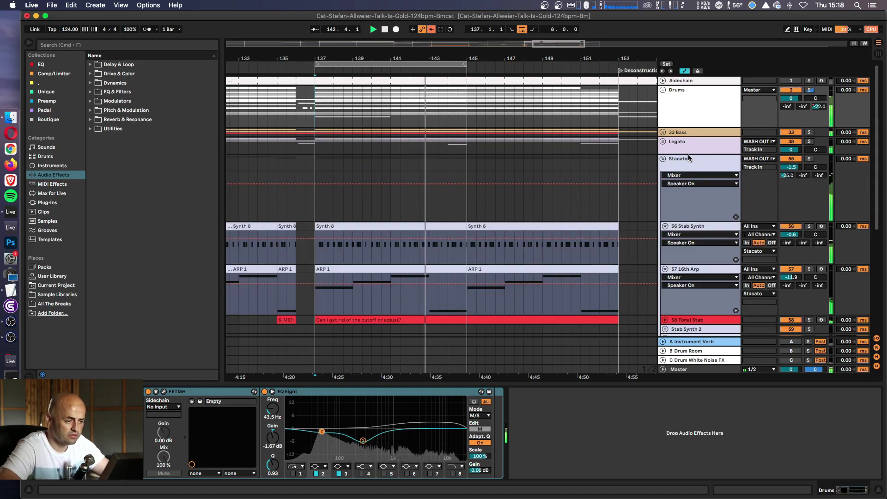
scroll(688, 158, down, 1)
click(691, 204)
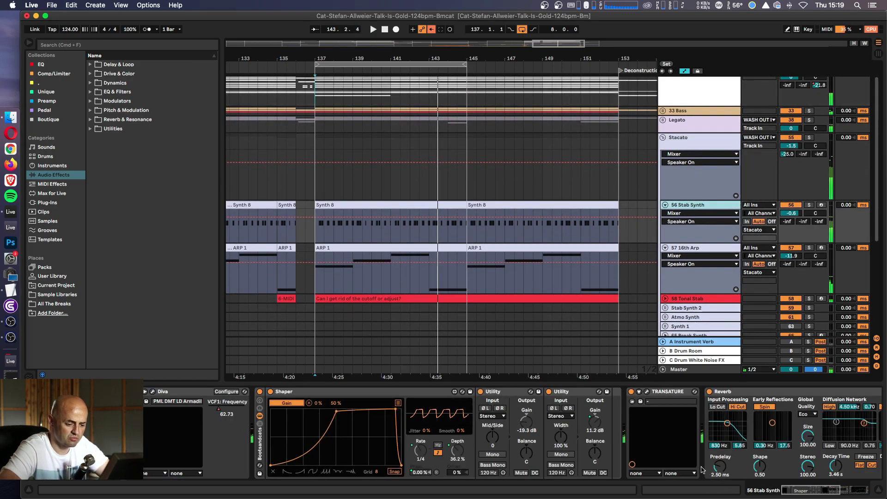
scroll(706, 472, right, 5)
drag(581, 470, 582, 474)
key(space)
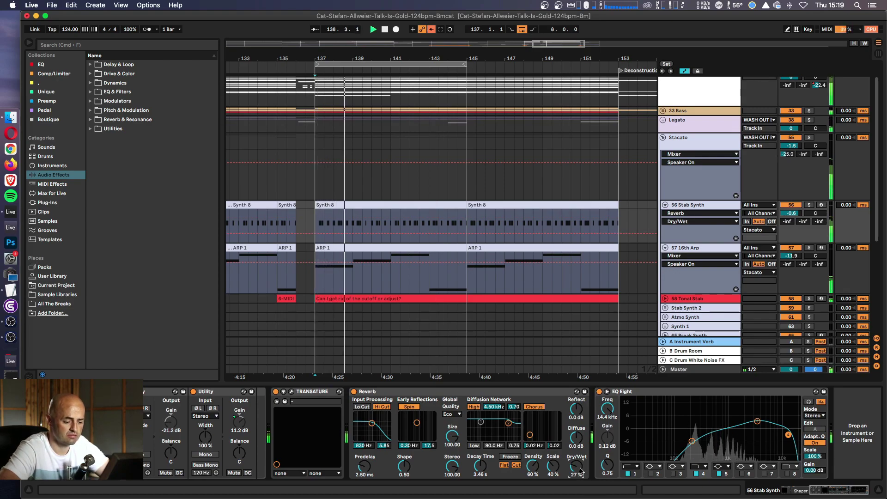
drag(581, 470, 581, 468)
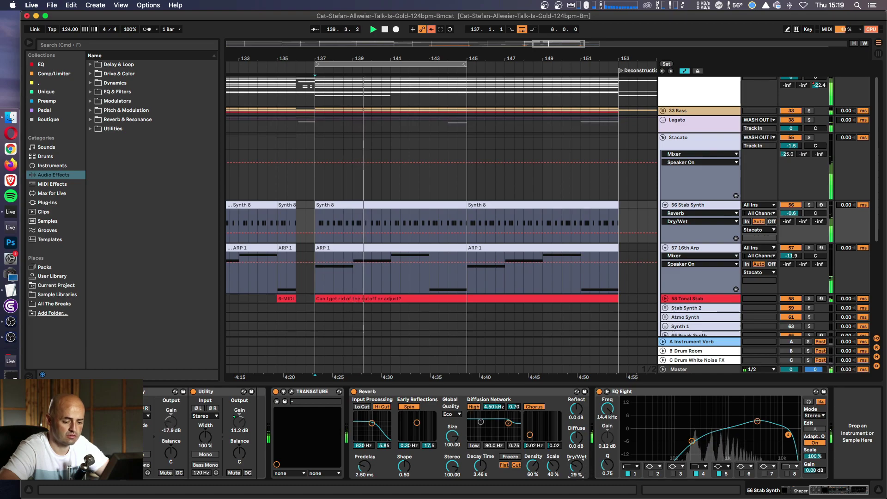
- Narrow the Stab Synth's EQ Eight curve by raising the low cut slightly and lowering the high cut to about 10 kHz
drag(691, 441, 696, 442)
drag(788, 434, 753, 438)
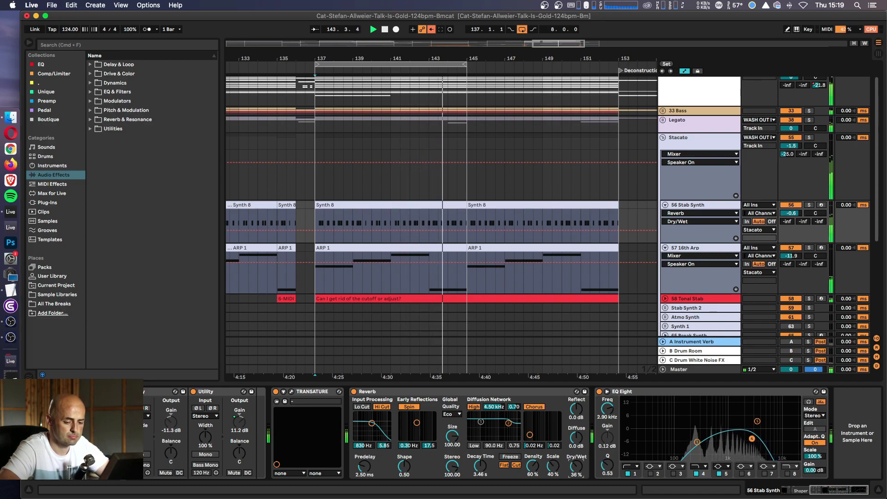
drag(751, 444, 785, 438)
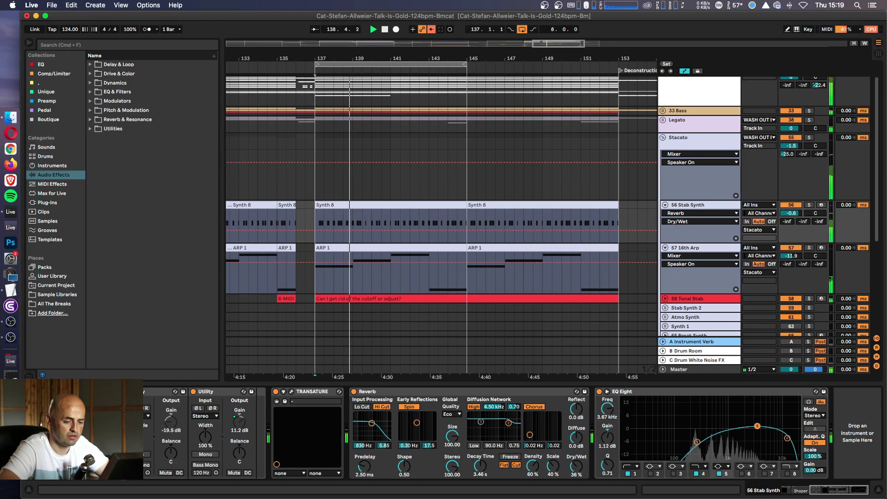
- Fold the Stacato group and unfold the Lead group, going through its Main Melody and counter melody tracks
alt+click(663, 137)
click(678, 183)
click(664, 177)
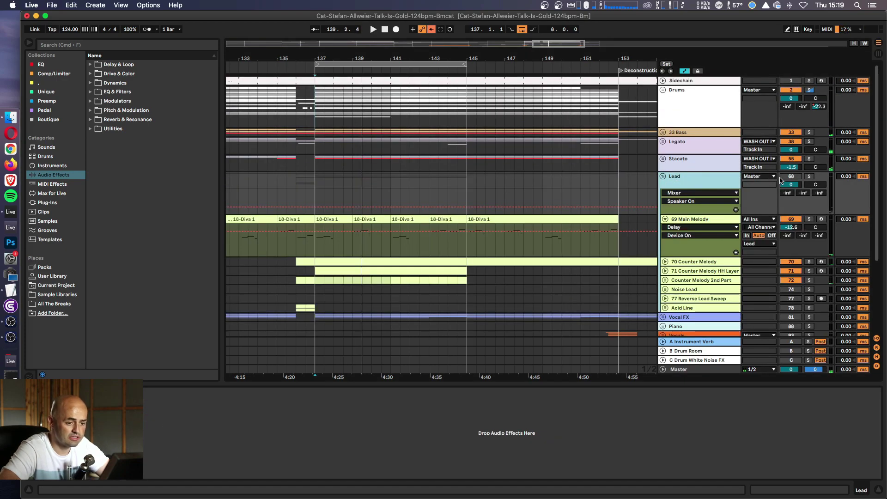
click(703, 221)
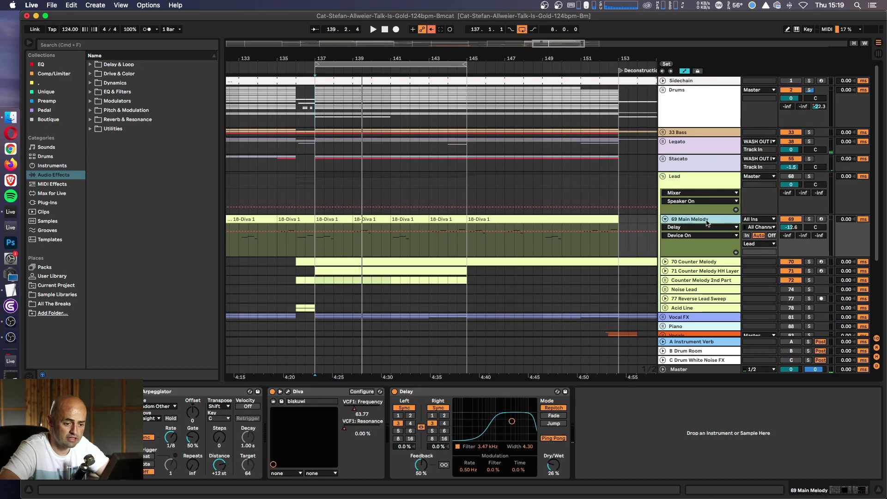
click(695, 262)
click(691, 271)
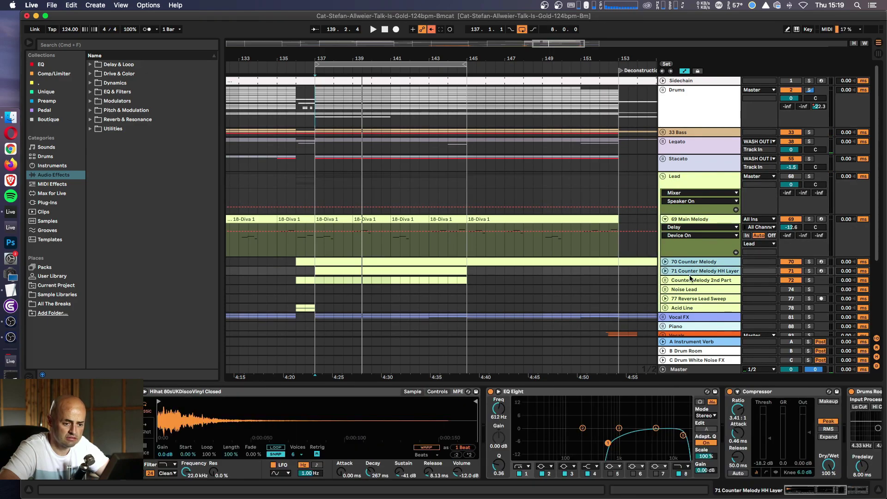
click(689, 280)
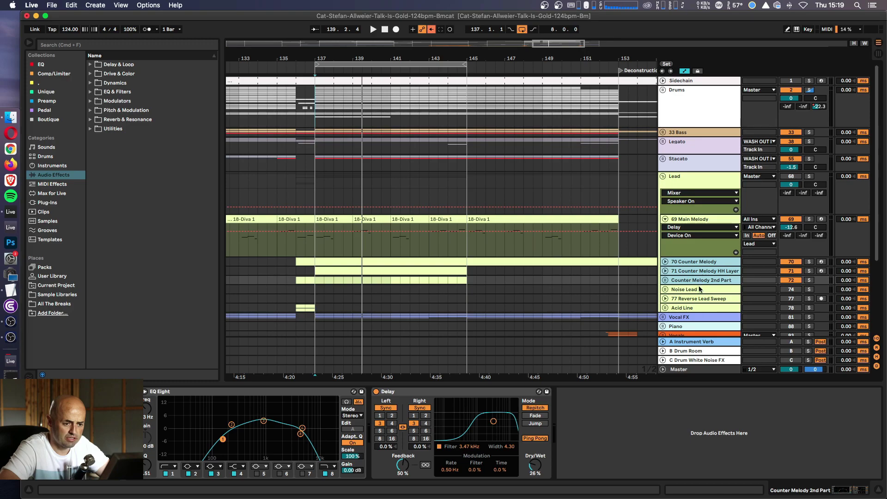
- Unfold the tracks inside the Lead group to see their clips, and fold the three counter melody tracks again
click(665, 262)
alt+click(666, 262)
scroll(683, 226, down, 3)
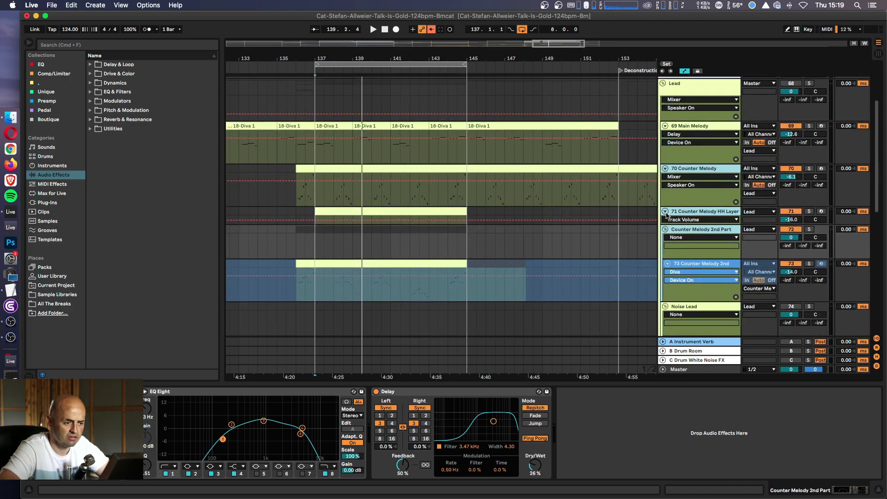
click(683, 225)
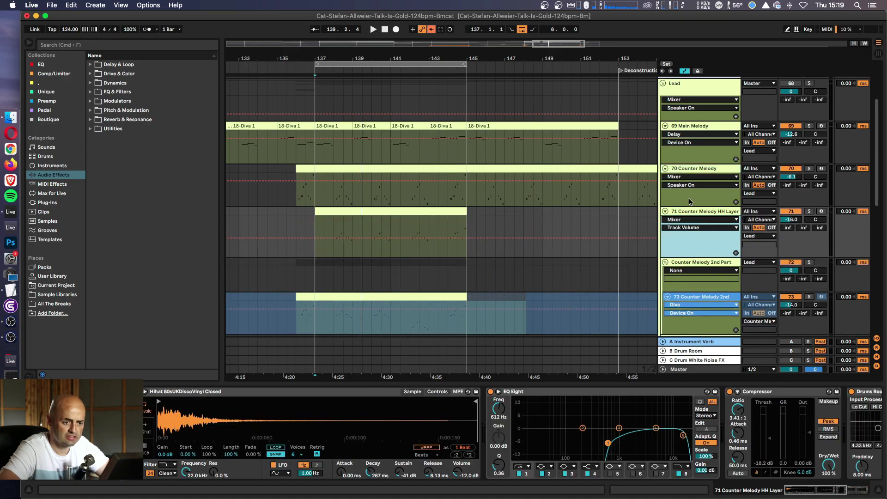
click(666, 169)
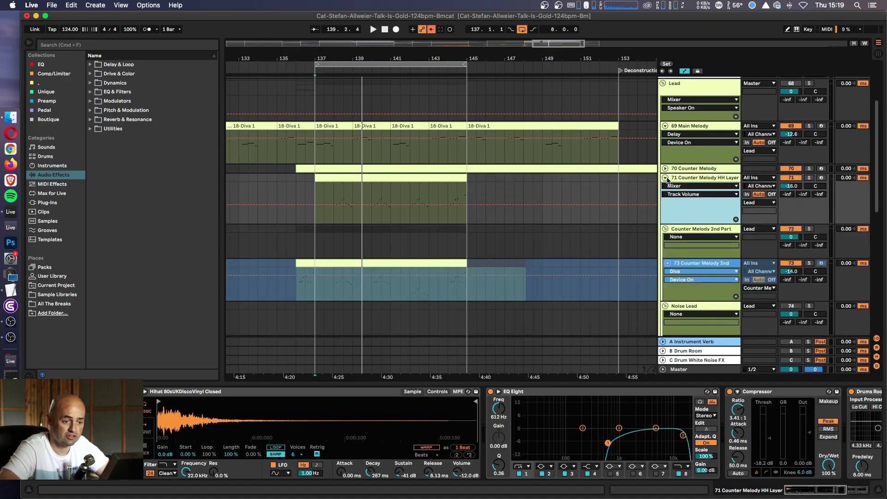
click(666, 179)
click(666, 187)
- Group the Counter Melody, Counter Melody HH Layer and Counter Melody 2nd Part tracks and name the group Layered Lead
click(680, 169)
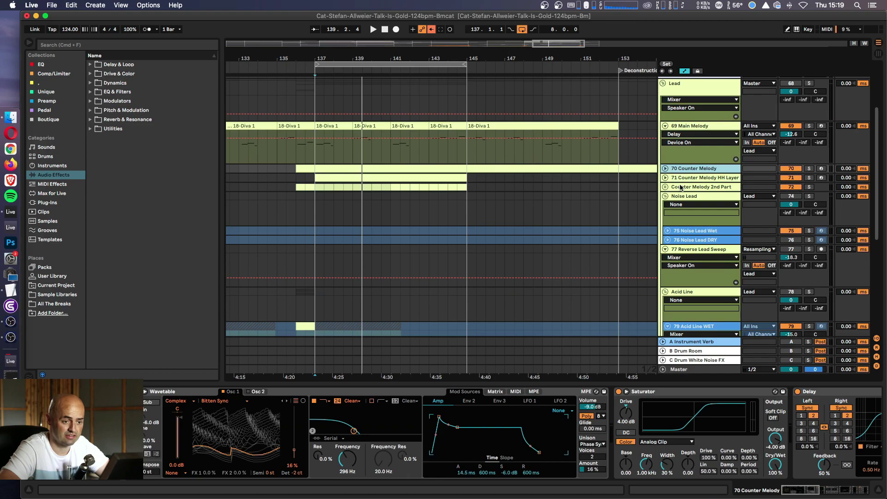
click(680, 187)
click(687, 178)
click(687, 170)
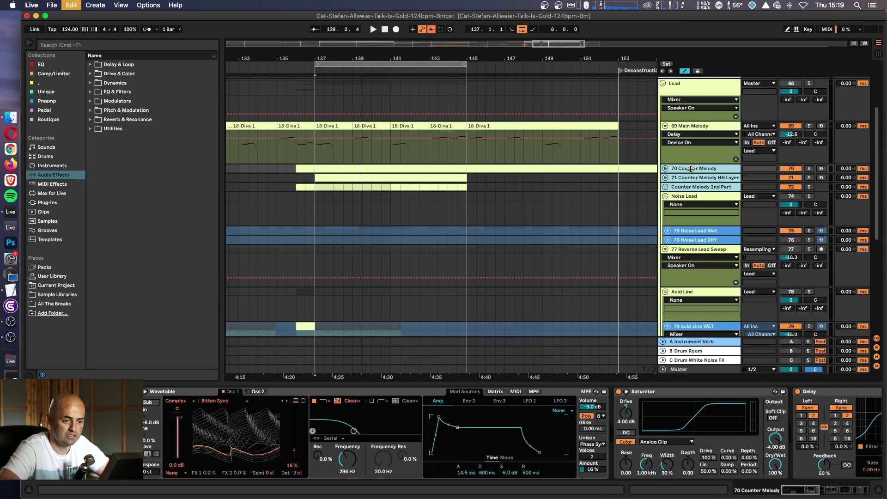
key(cmd+g)
key(cmd+r)
text(La)
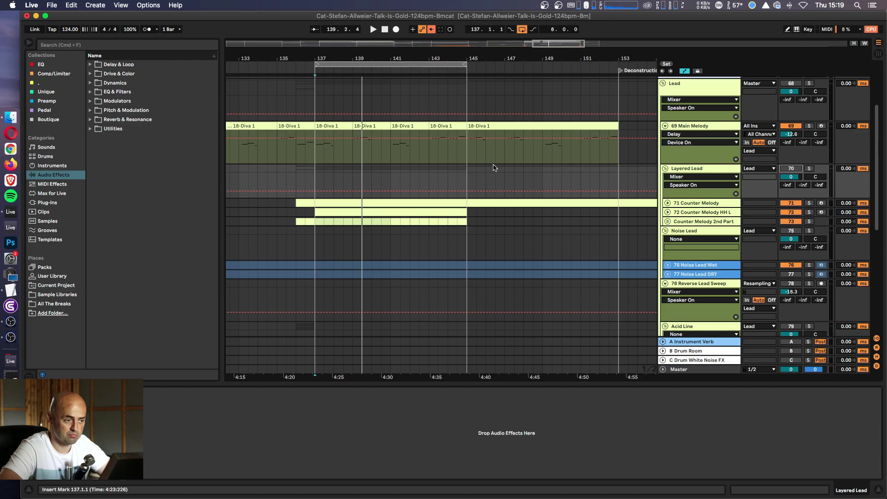
- Shorten the loop to bars 137–139, select that part of the Main Melody clip and play it
click(693, 129)
drag(466, 65, 353, 64)
drag(315, 158, 353, 159)
mouse_move(351, 66)
mouse_down()
mouse_move(384, 67)
mouse_move(334, 73)
mouse_move(353, 74)
mouse_up()
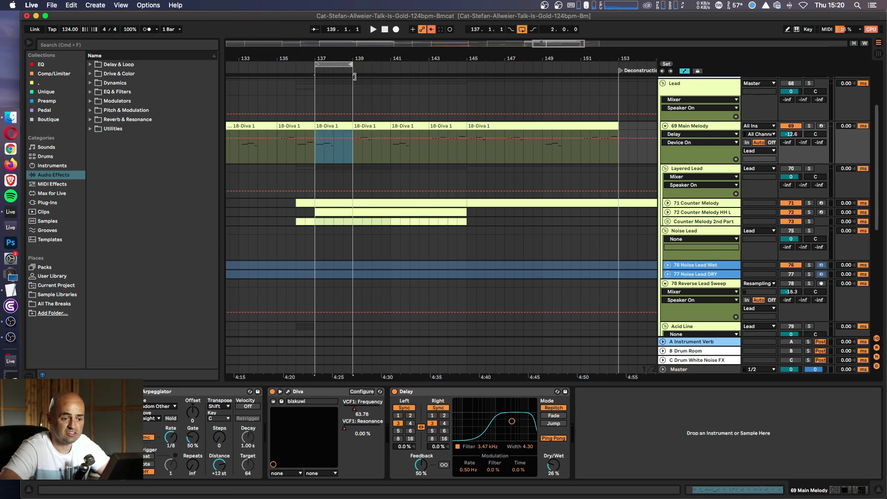
scroll(688, 163, up, 3)
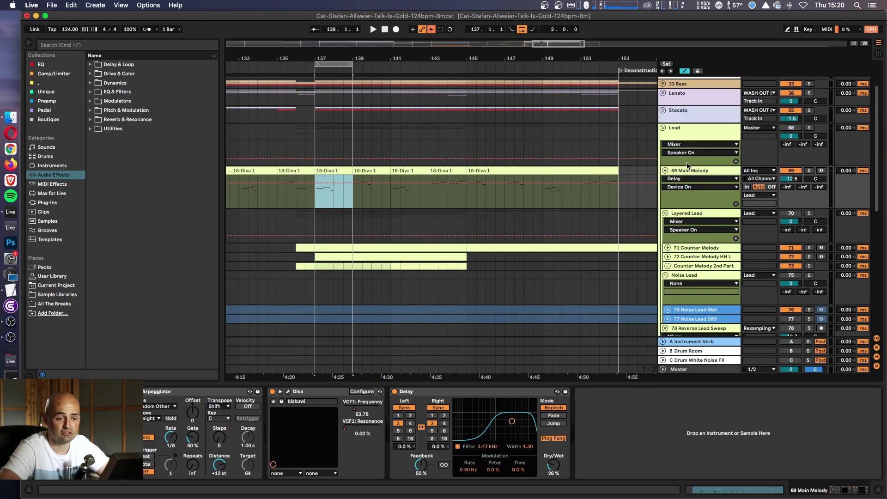
key(space)
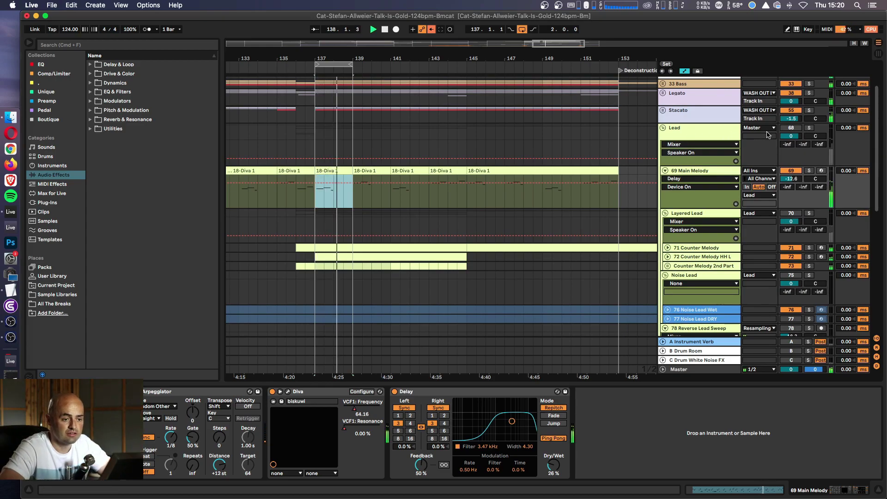
- Audition the 56 Stab Synth in solo over the loop, clear its solo and fold the Stacato group
click(664, 112)
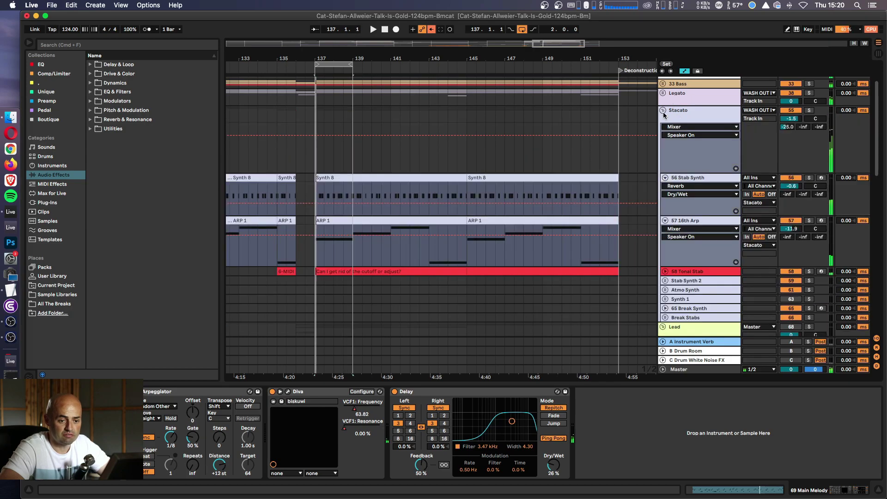
click(691, 180)
click(808, 178)
key(space)
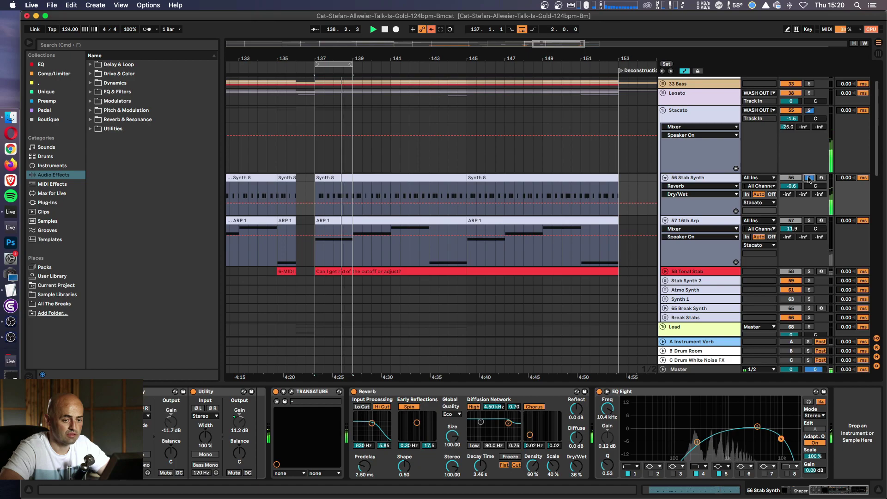
click(809, 178)
key(space)
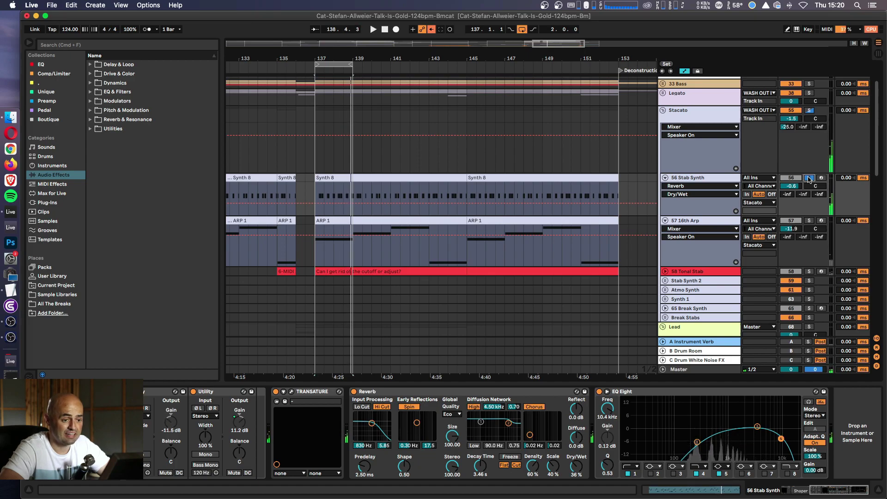
click(662, 111)
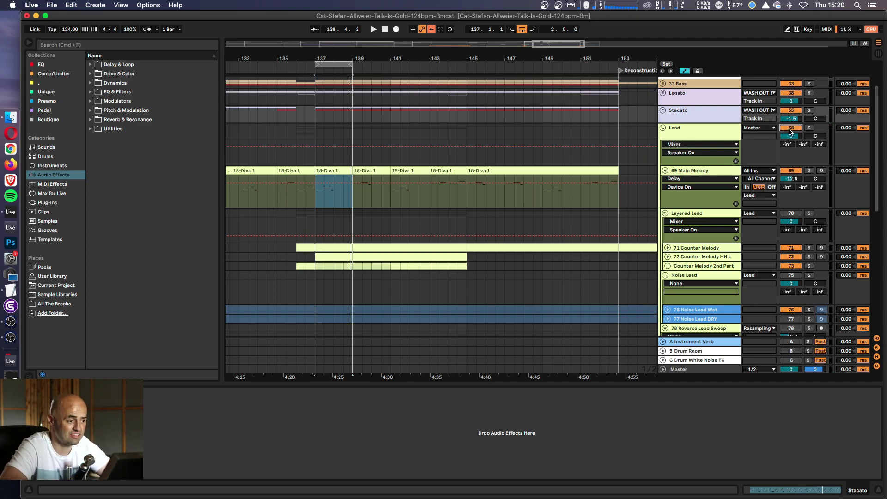
- Set the 69 Main Melody track's volume to -11.7 dB while the loop plays
click(706, 174)
key(space)
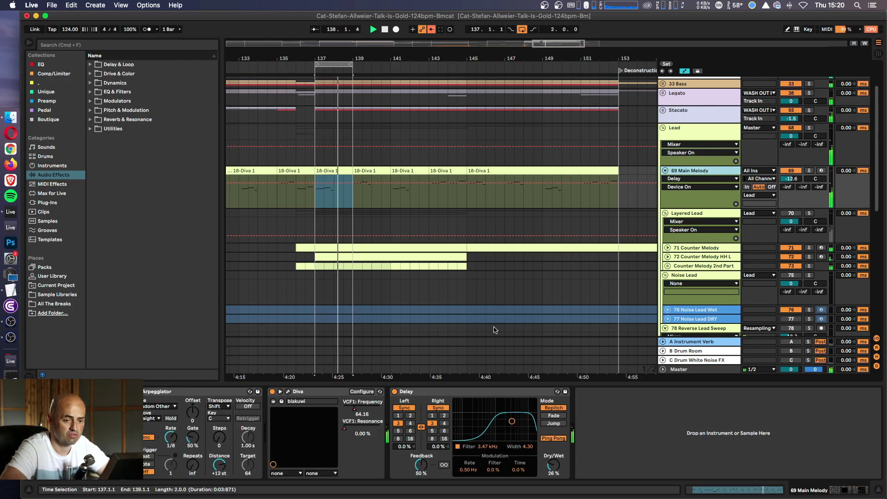
drag(791, 179, 791, 177)
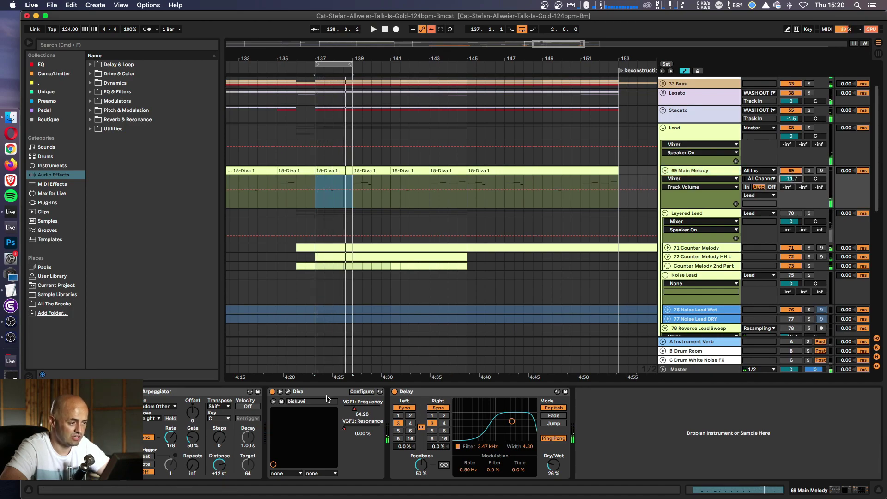
- Turn off the Delay1 effect inside the Main Melody's Diva synth and bypass the track's Delay device
click(288, 393)
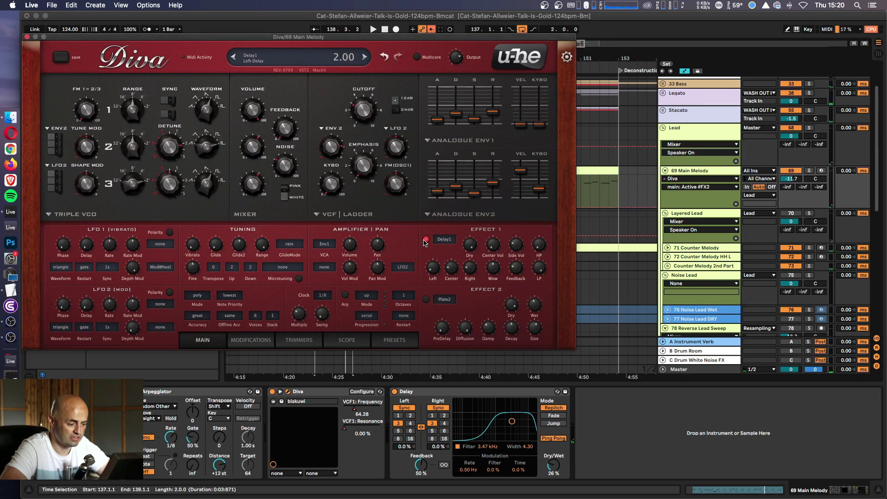
click(425, 239)
click(394, 392)
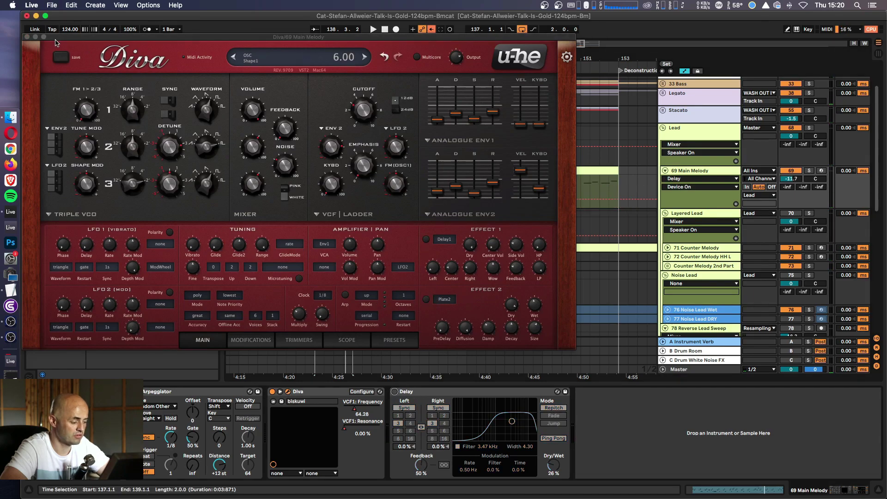
- Close the Diva window and raise the 69 Main Melody track's volume to -8.5 dB while the loop plays
click(27, 37)
key(space)
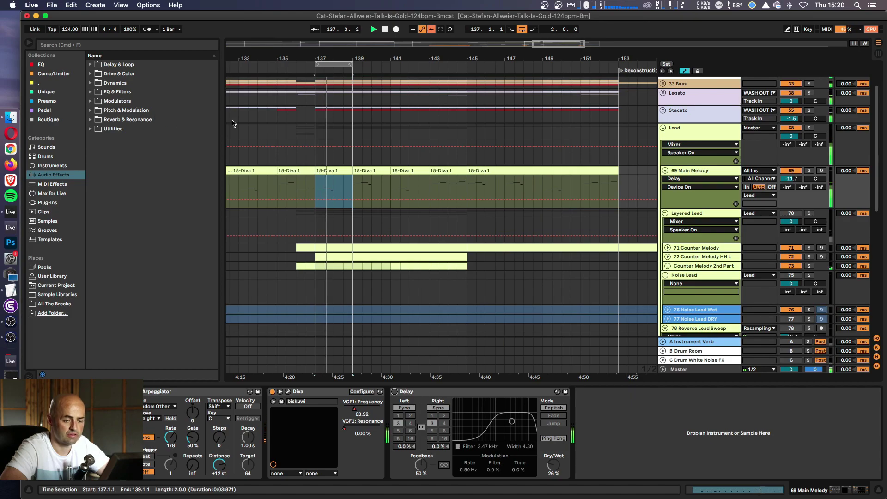
drag(791, 179, 791, 175)
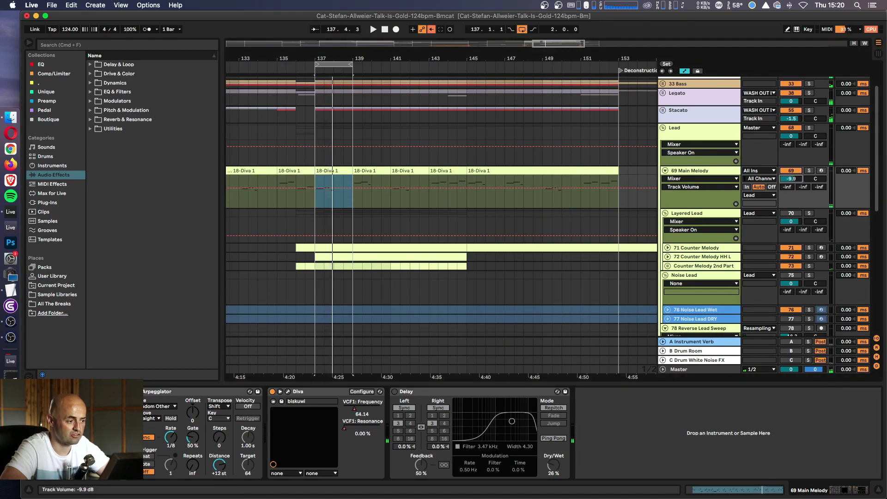
key(space)
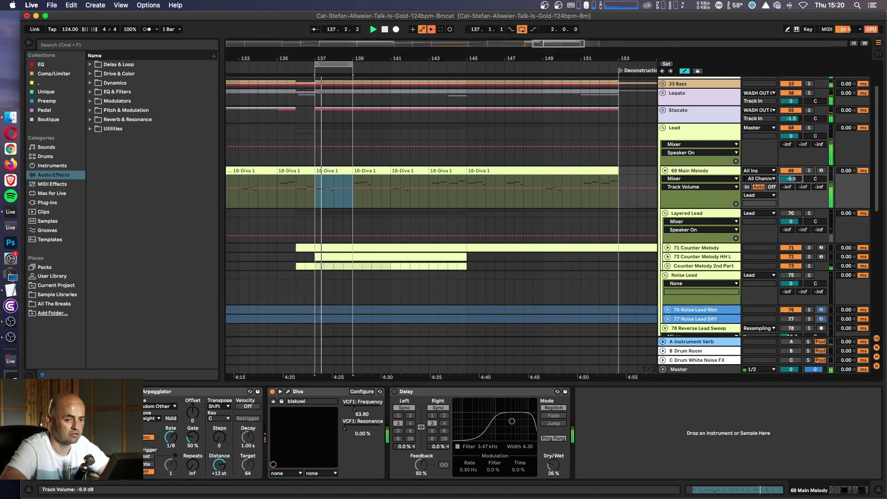
drag(790, 181, 791, 177)
click(725, 139)
click(733, 172)
key(space)
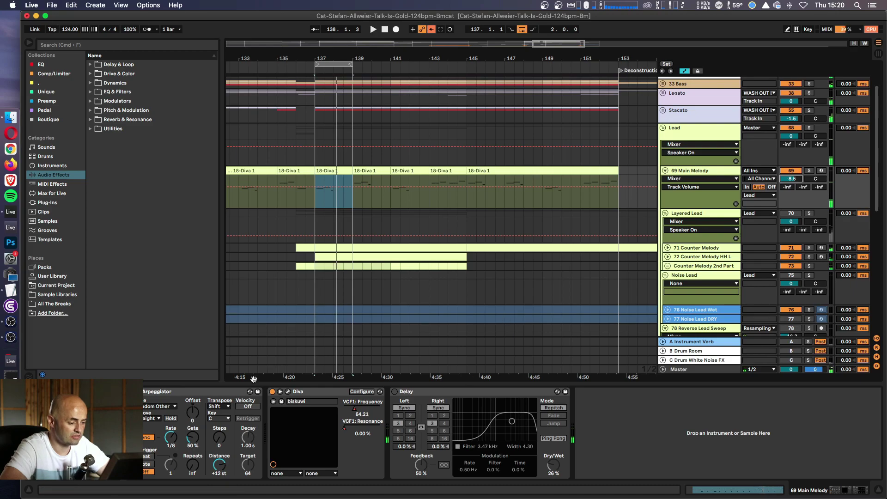
- Try higher VCF1 Frequency values on the Main Melody's Diva over the loop, and re-enable the overridden automation
drag(354, 414, 355, 409)
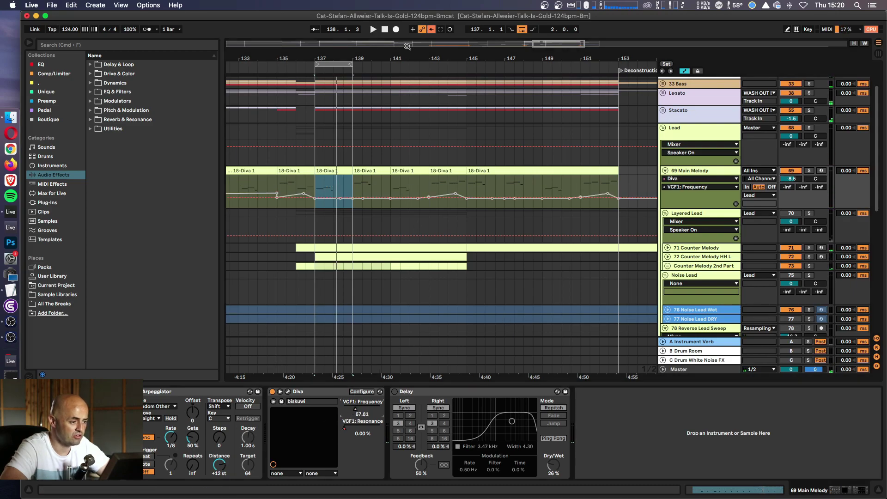
mouse_move(405, 55)
mouse_down()
mouse_move(416, 53)
mouse_move(393, 51)
mouse_move(392, 60)
mouse_up()
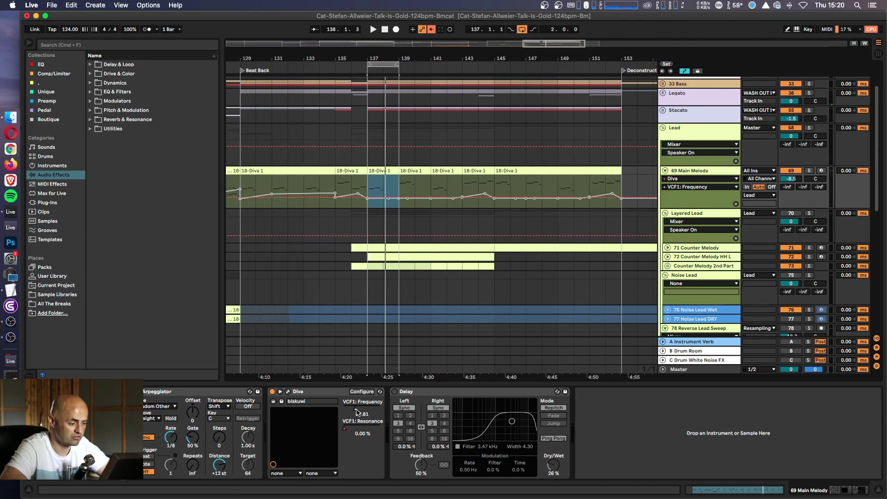
key(space)
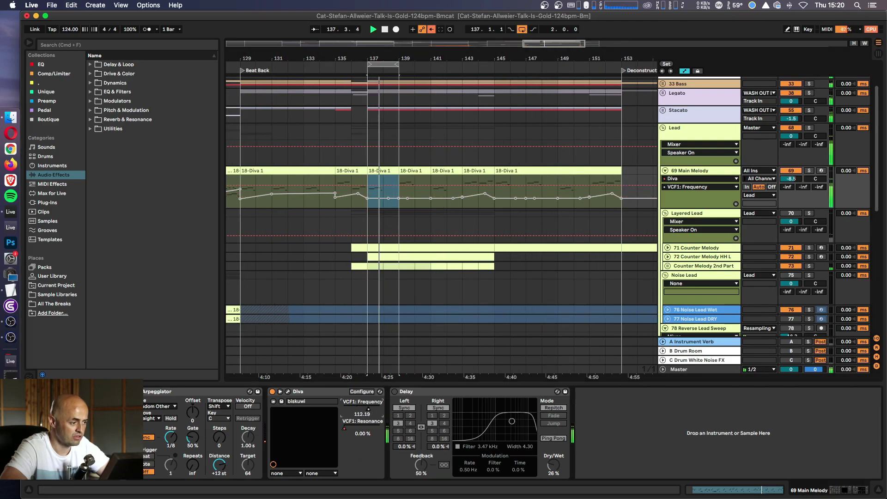
key(space)
key(space)
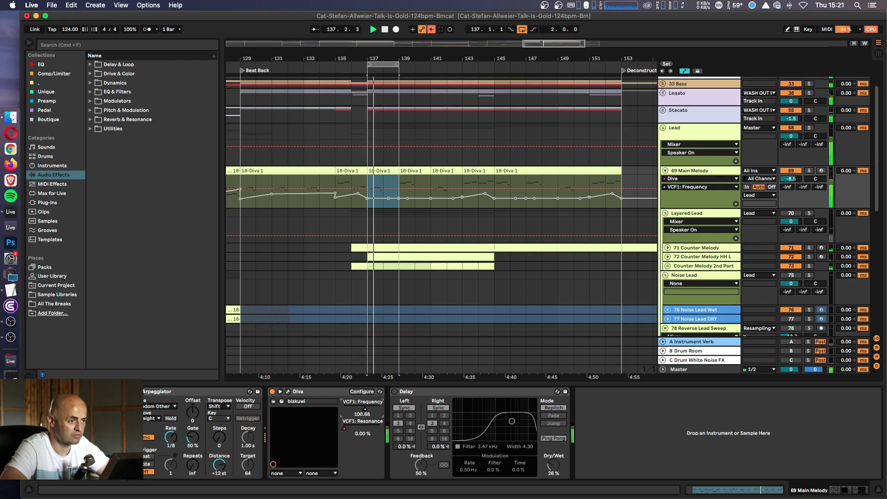
click(431, 30)
- Delete the bypassed Delay device from the Main Melody track and place the insert marker at bar 137
click(97, 46)
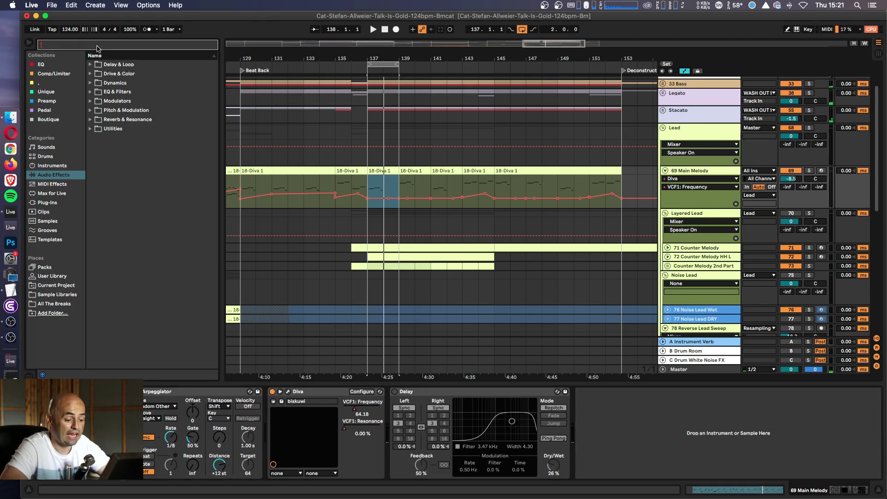
click(415, 392)
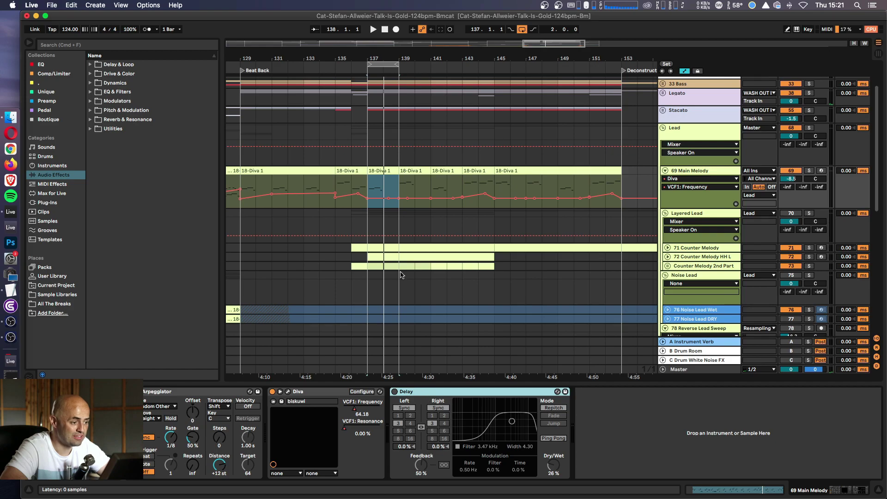
key(Delete)
drag(410, 57, 435, 81)
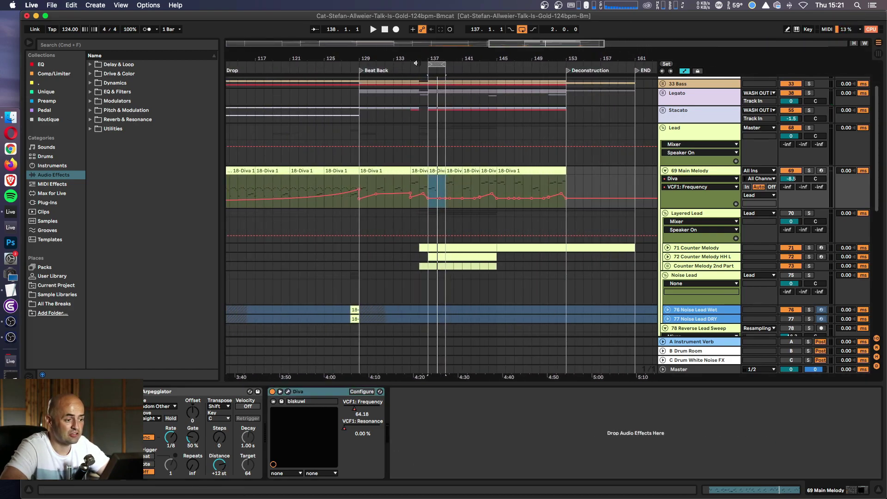
key(plus)
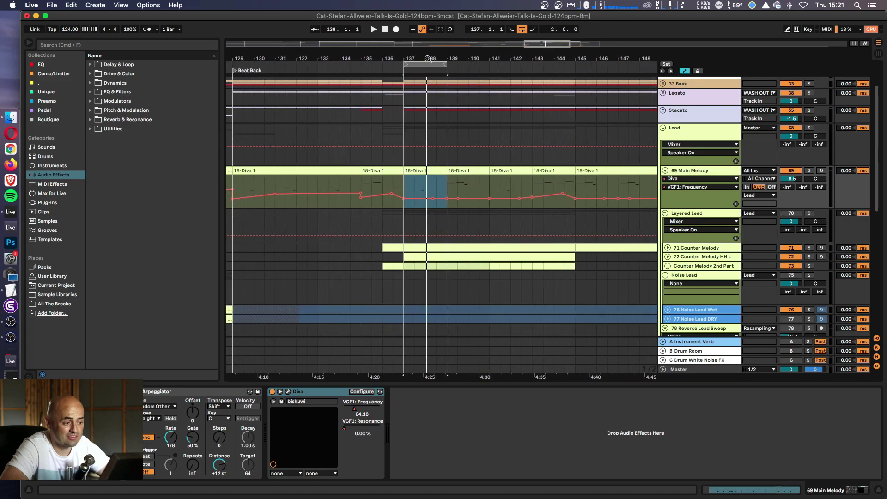
click(402, 188)
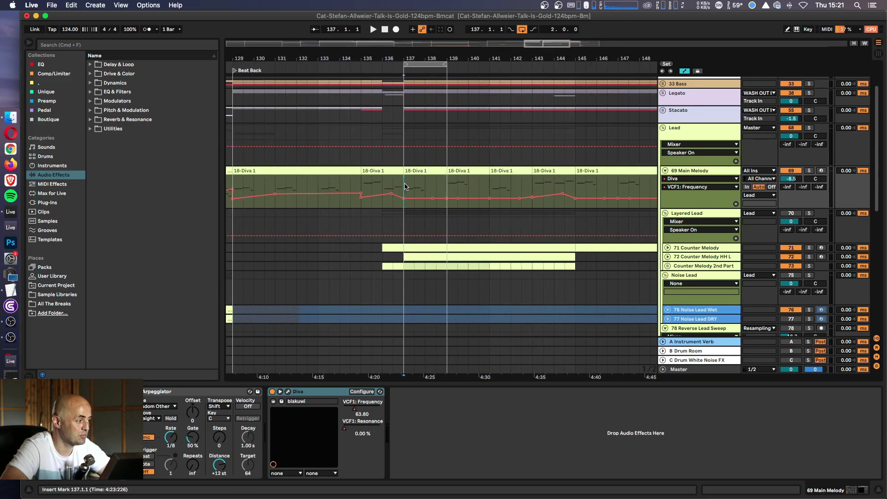
- Add the CHANNEV plug-in from the Unique collection after Diva on the Main Melody track
click(46, 101)
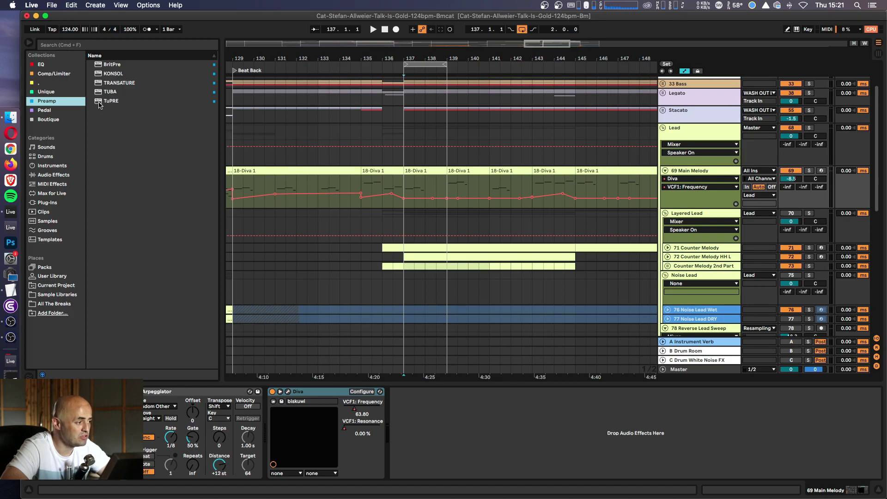
click(48, 92)
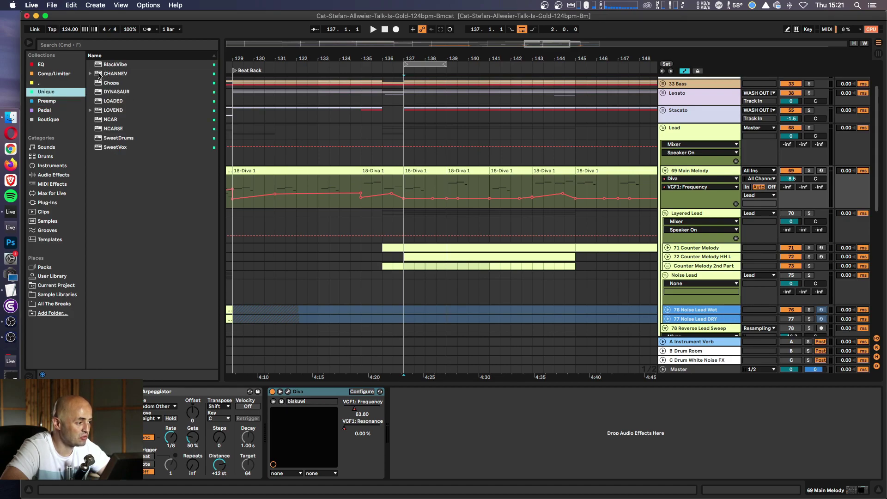
drag(99, 76, 115, 75)
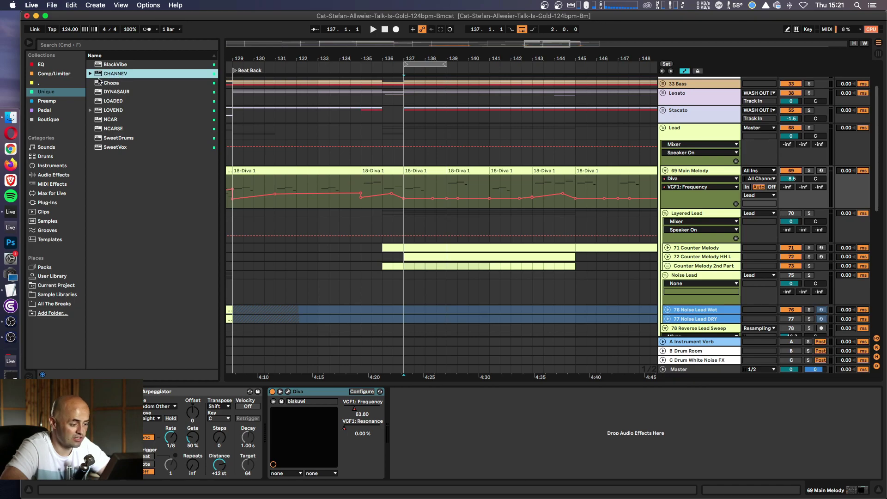
drag(99, 76, 411, 391)
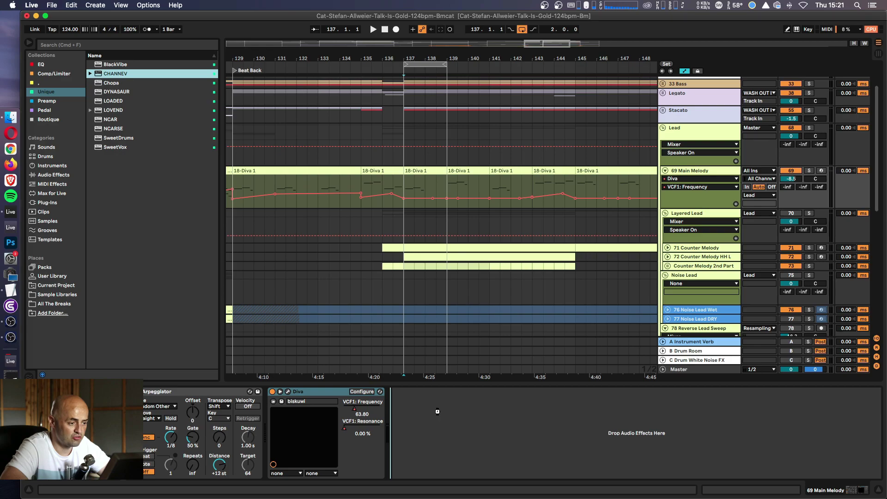
drag(491, 320, 411, 416)
drag(543, 56, 620, 112)
- Solo the Main Melody over the loop and compare CHANNEV on and off with its tape Drive at 19.8 dB
key(space)
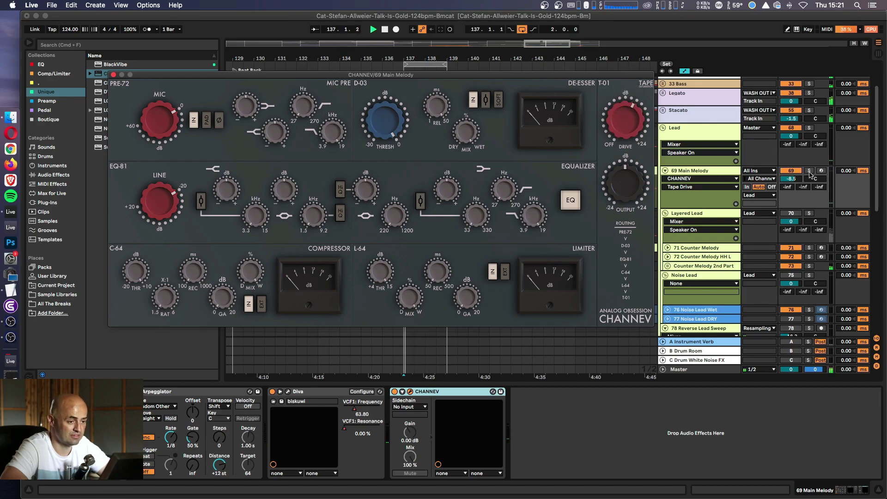
drag(629, 145, 632, 125)
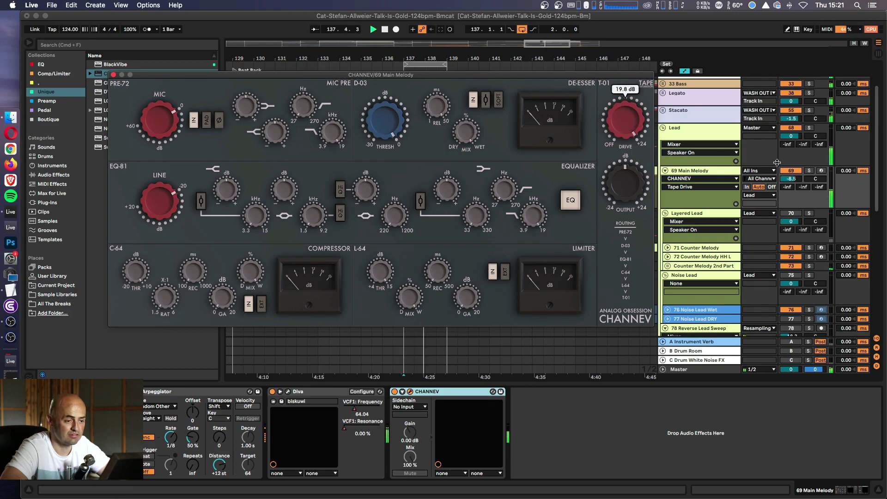
click(678, 141)
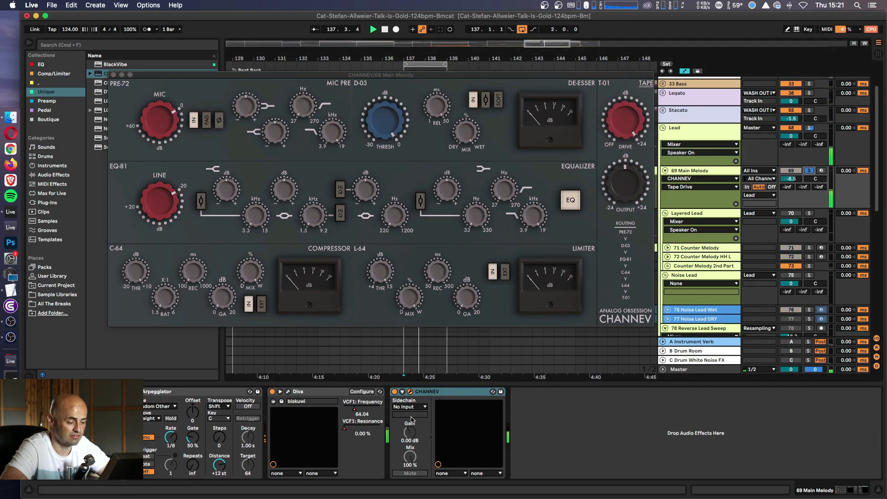
click(395, 392)
click(395, 393)
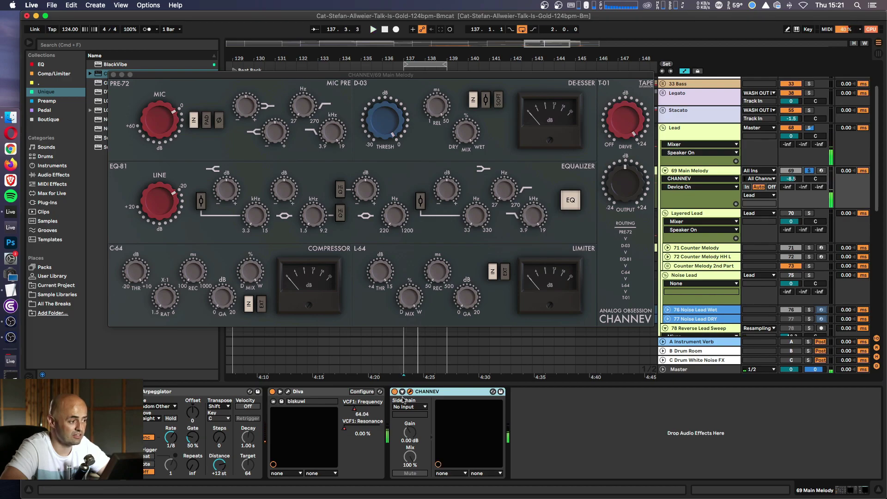
- Try different tape Drive, Mic gain and preamp high-pass settings in CHANNEV while auditioning the loop
drag(626, 138, 620, 172)
mouse_move(165, 128)
drag(163, 130, 157, 30)
key(space)
drag(621, 100, 615, 70)
key(space)
mouse_move(277, 139)
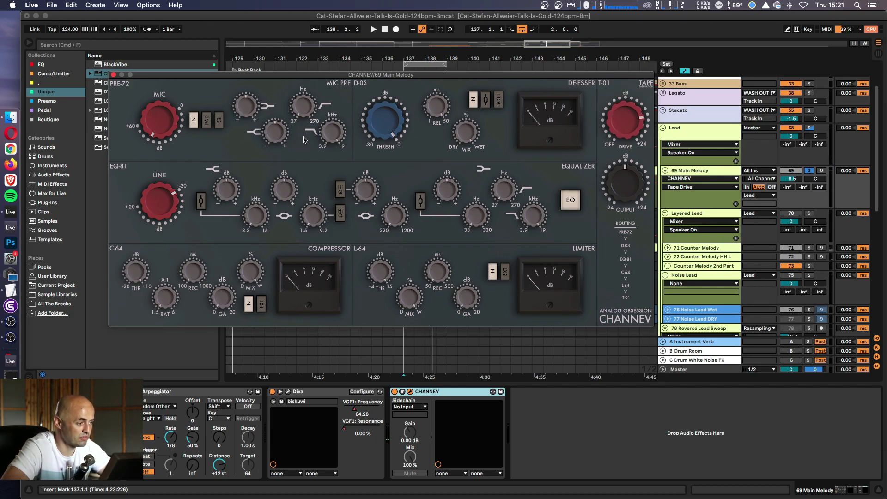
drag(303, 107, 298, 83)
key(space)
key(space)
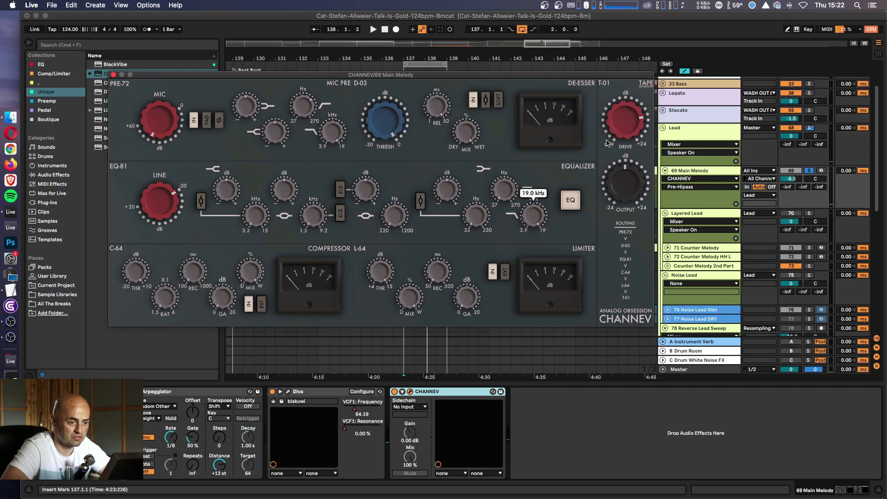
- Audition the loop with CHANNEV once more, bypass it and delete it from the Main Melody track
key(space)
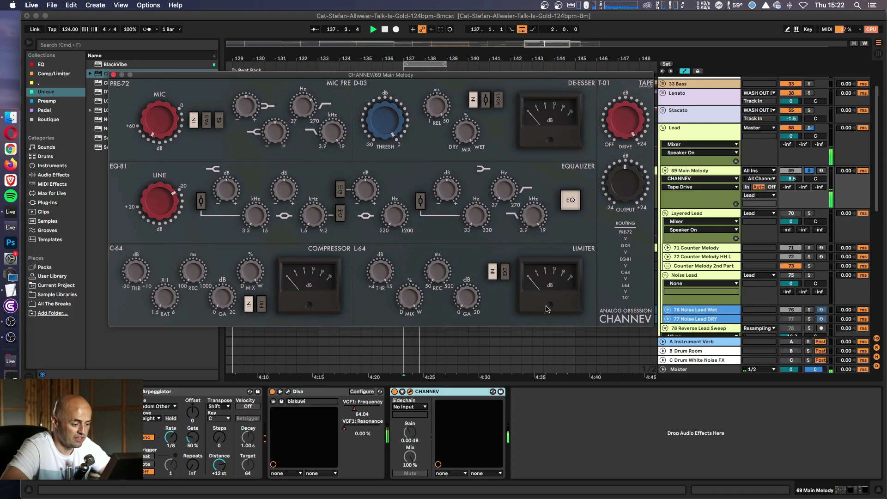
key(space)
click(451, 395)
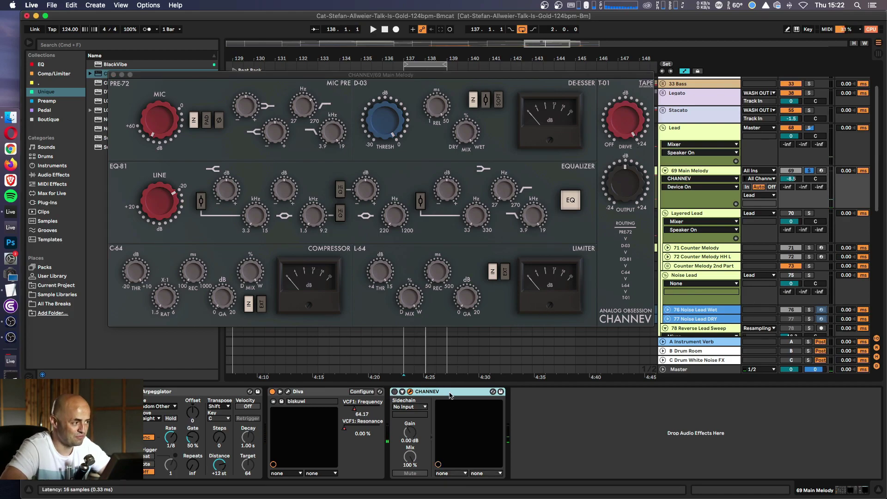
key(Delete)
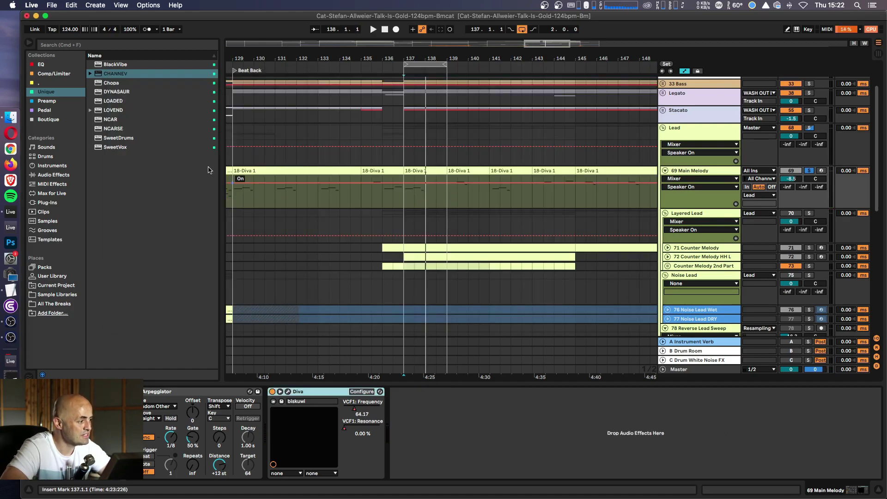
- Add the SweetVox plug-in from the Unique collection after Diva and adjust its Process amount while the loop plays
click(45, 93)
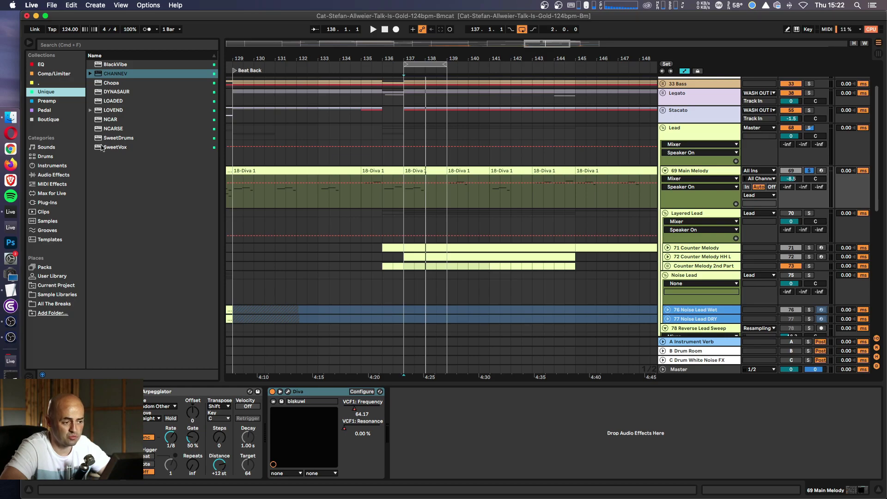
drag(102, 147, 480, 467)
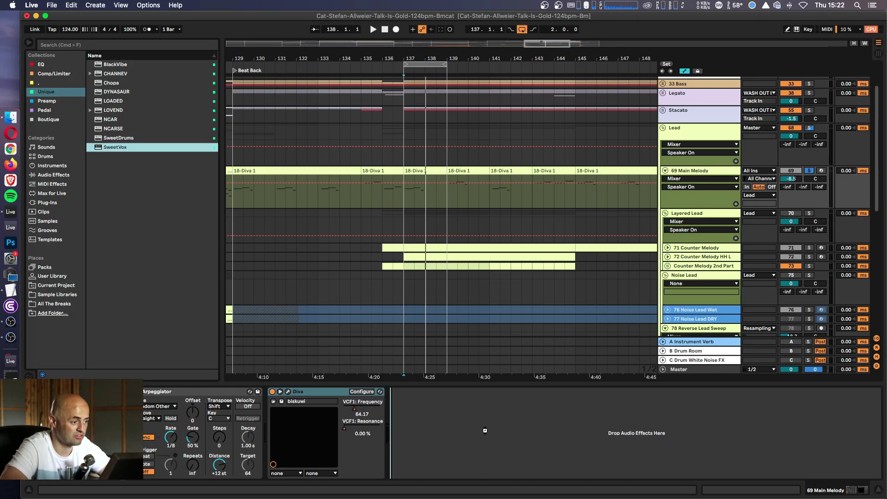
drag(485, 431, 484, 430)
key(space)
drag(313, 81, 482, 134)
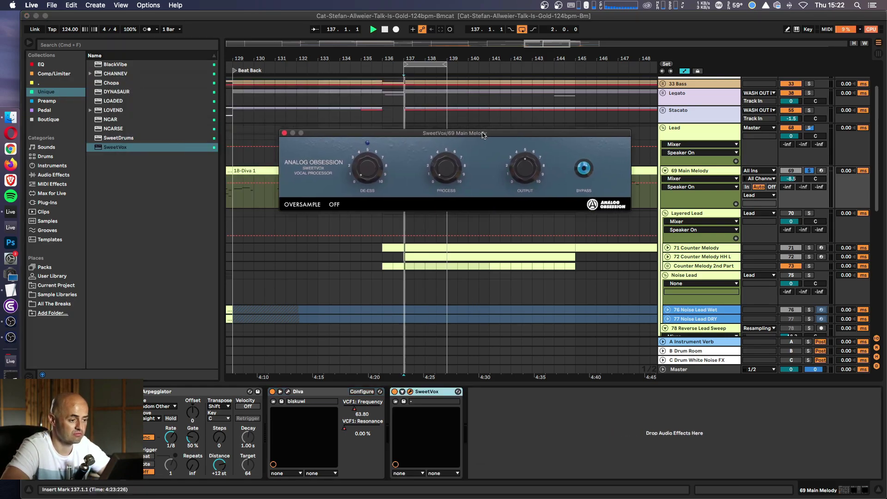
click(445, 172)
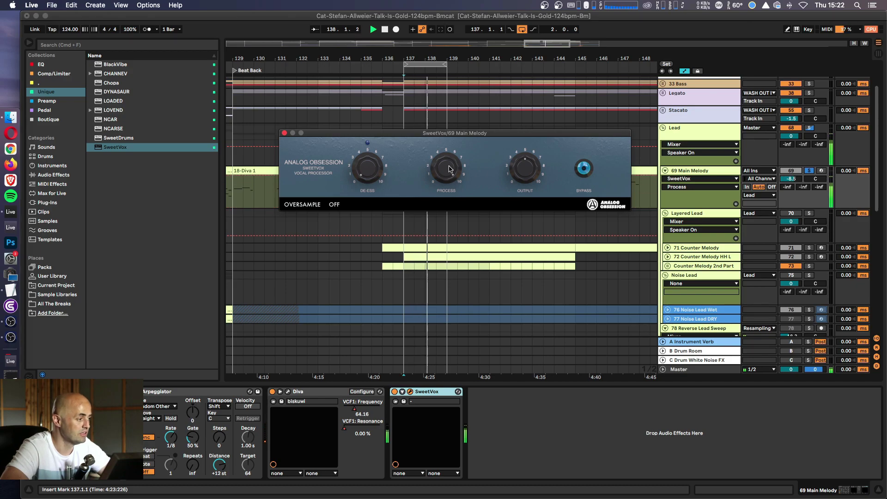
- Add EQ Eight after SweetVox, set its band 1 low cut to 178 Hz with Q 0.29, and switch off band 8
click(105, 44)
text(eq)
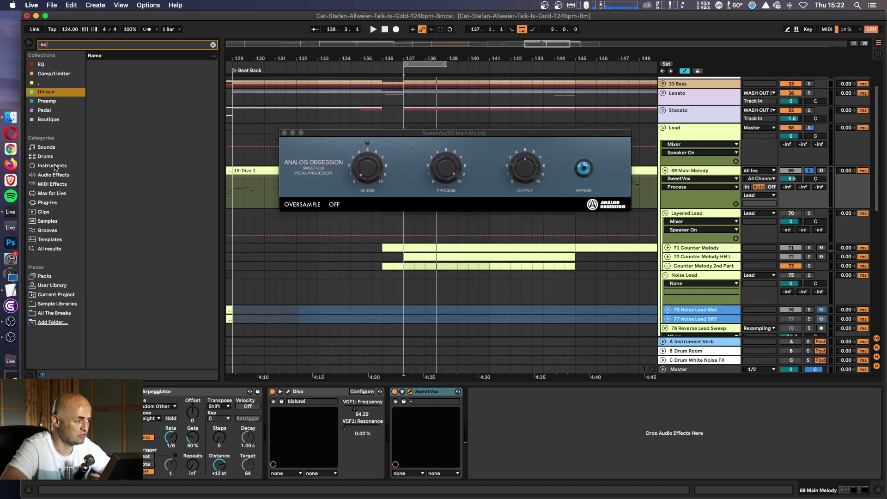
drag(115, 74, 493, 435)
key(space)
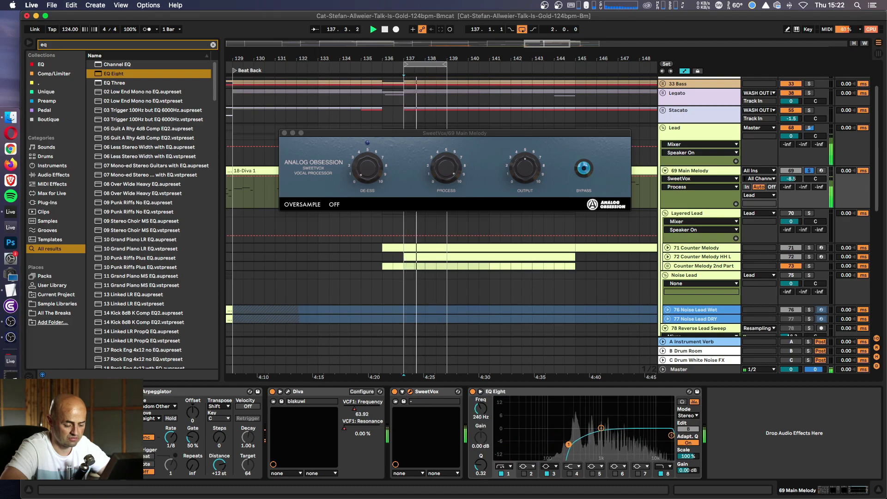
key(space)
click(661, 474)
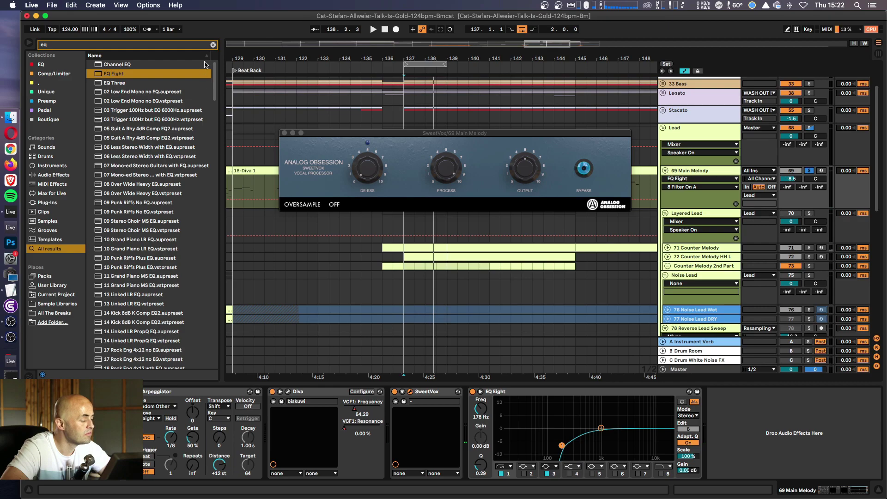
- Insert TRANSATURE from the Preamp collection between SweetVox and EQ Eight, and adjust its Input level while the loop plays
click(213, 45)
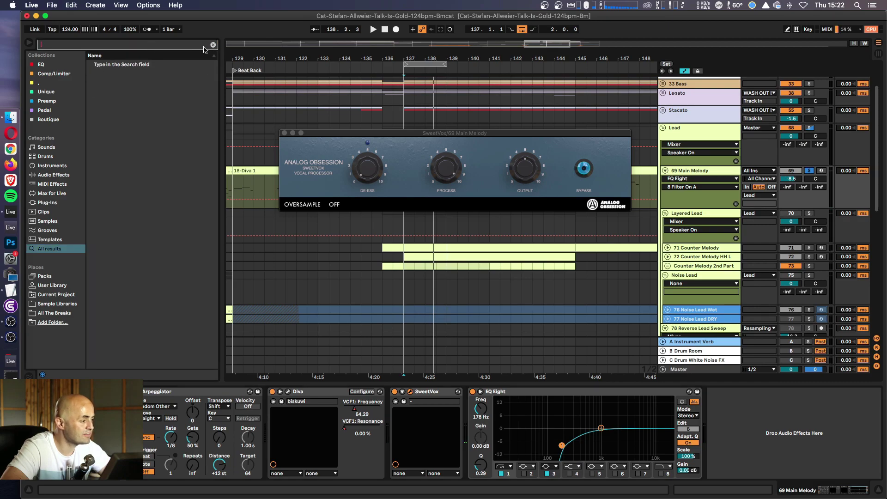
click(54, 104)
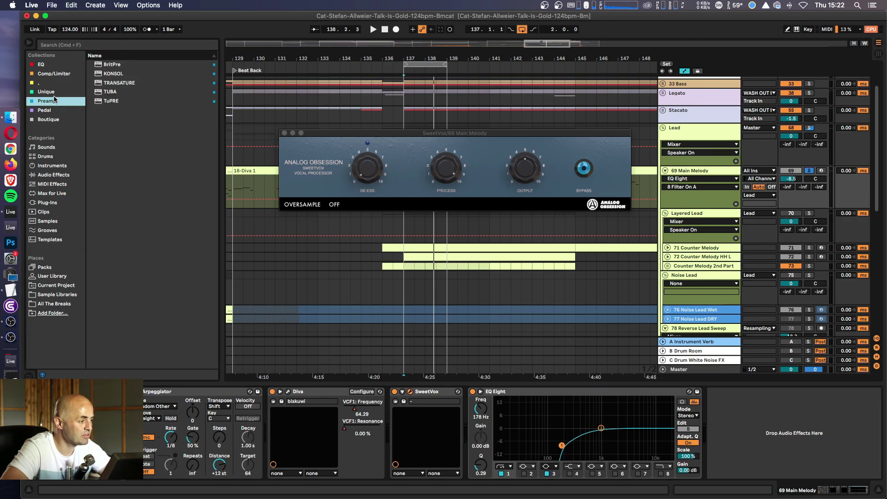
drag(108, 85, 466, 430)
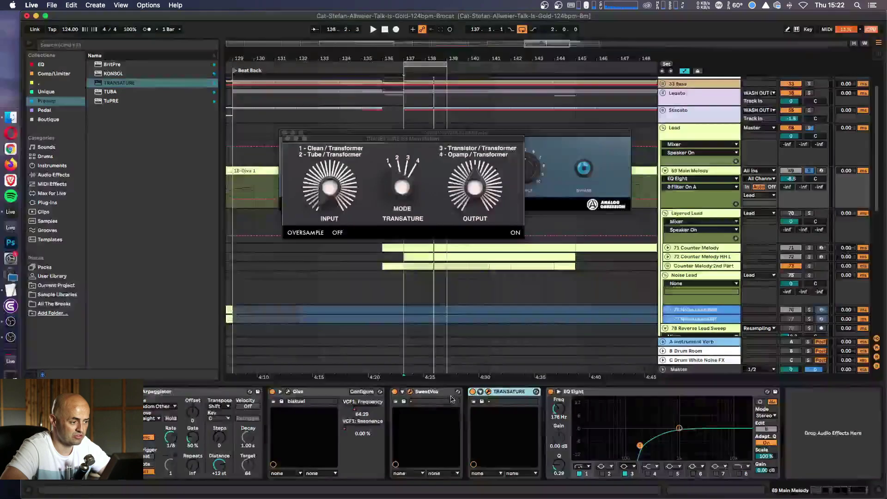
key(space)
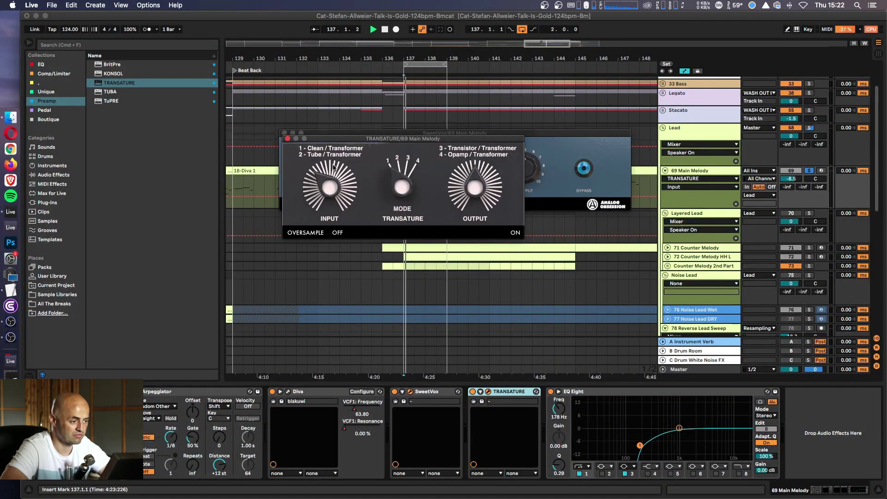
drag(337, 187, 328, 219)
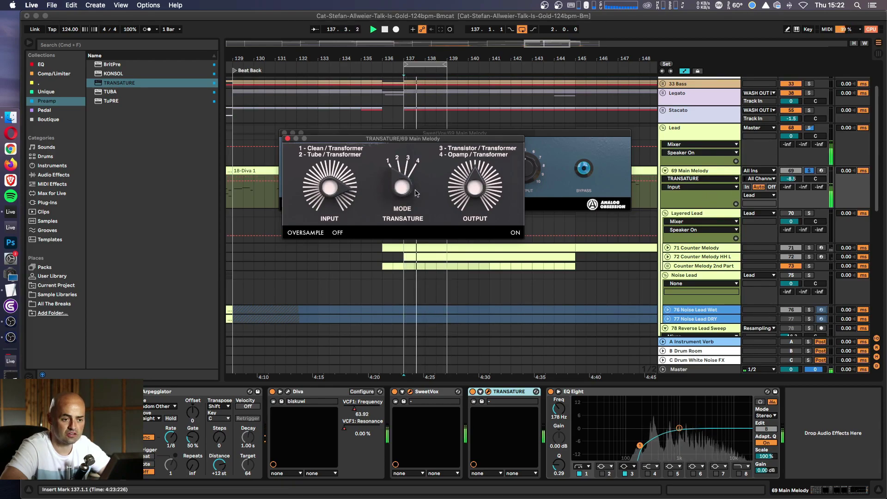
- Solo Stacato alongside the Main Melody, set the melody's volume to -6.3 dB, adjust the TRANSATURE mode and close both plug-in windows
click(809, 110)
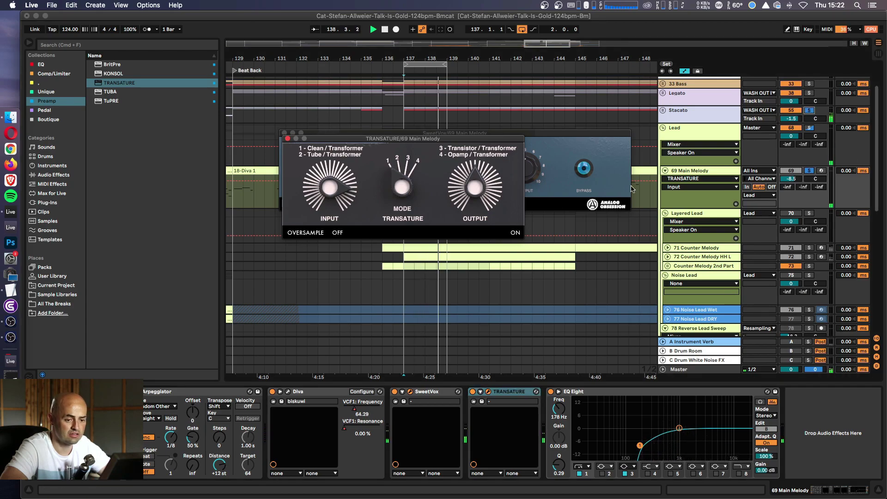
click(814, 181)
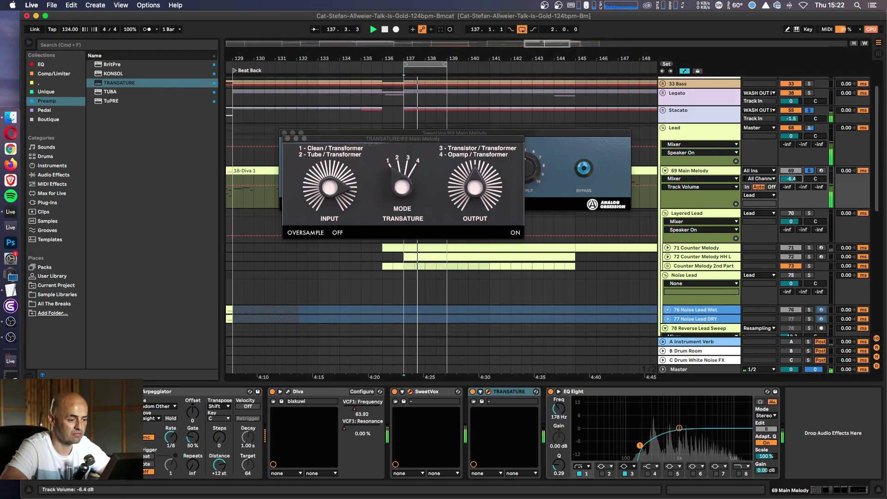
drag(398, 189, 397, 170)
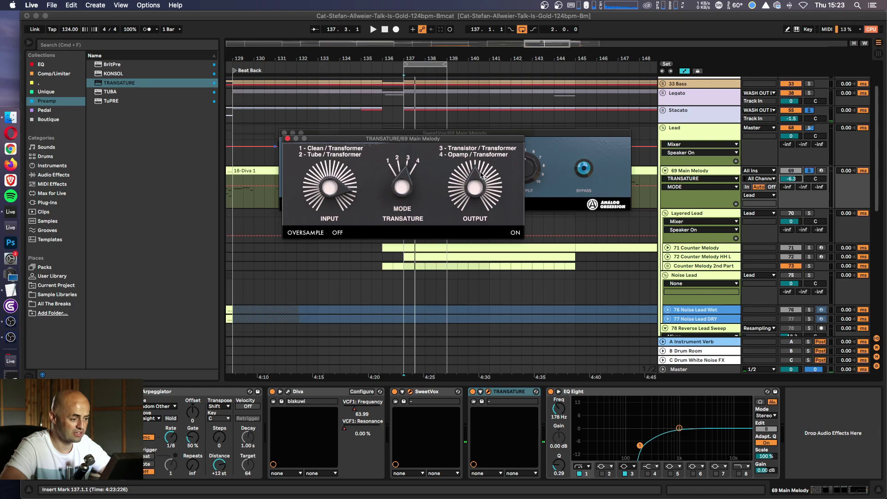
click(288, 138)
click(284, 133)
- While auditioning the loop, boost EQ Eight band 3 by 1.86 dB at 3.44 kHz and raise the Main Melody volume to -2.5 dB
key(space)
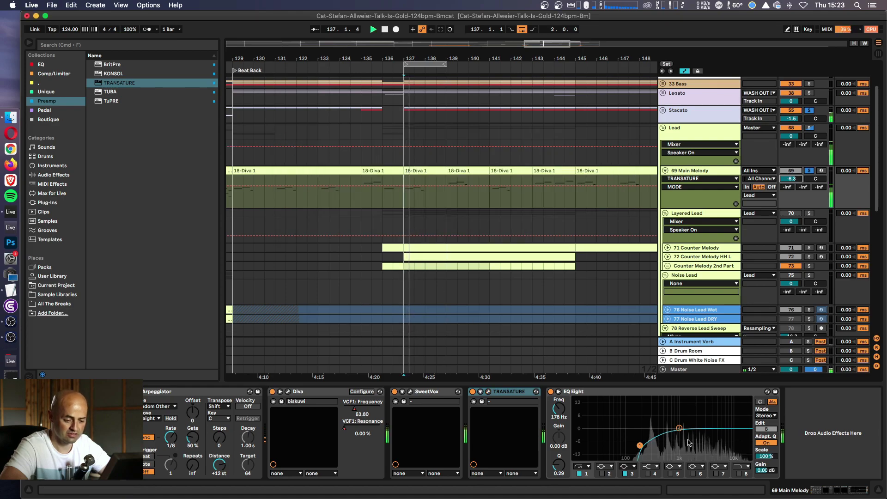
key(space)
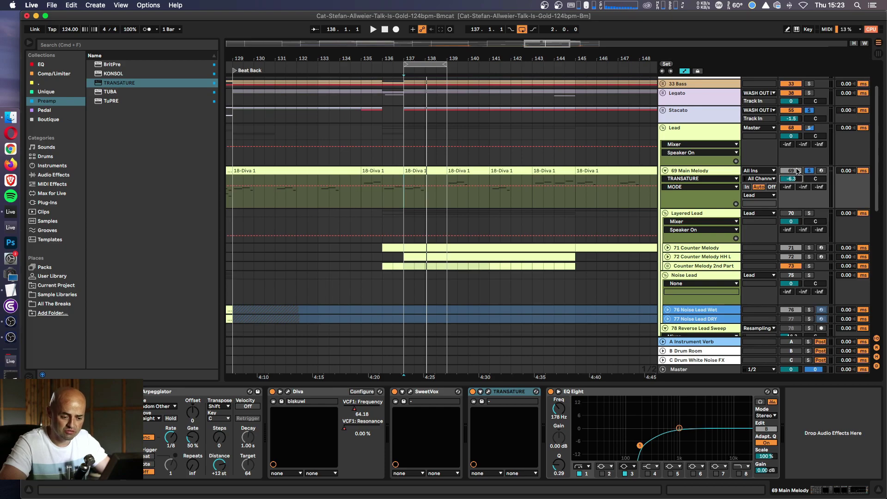
key(space)
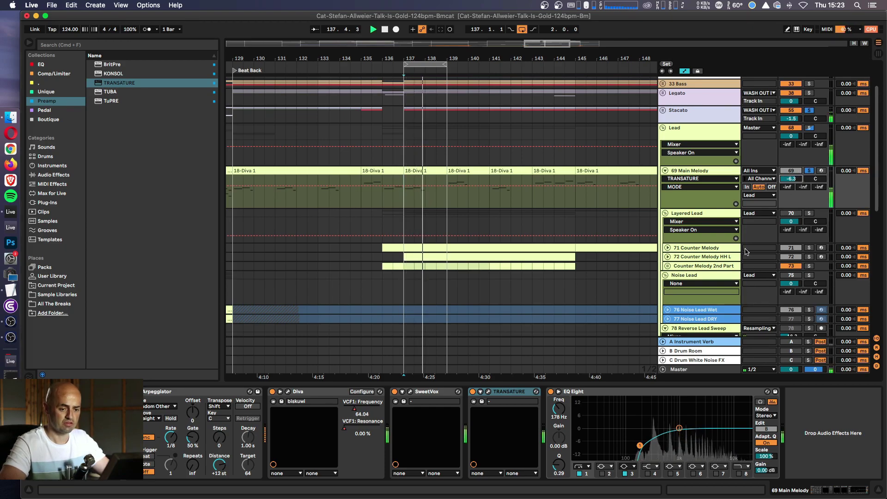
drag(791, 178, 791, 172)
drag(679, 428, 707, 424)
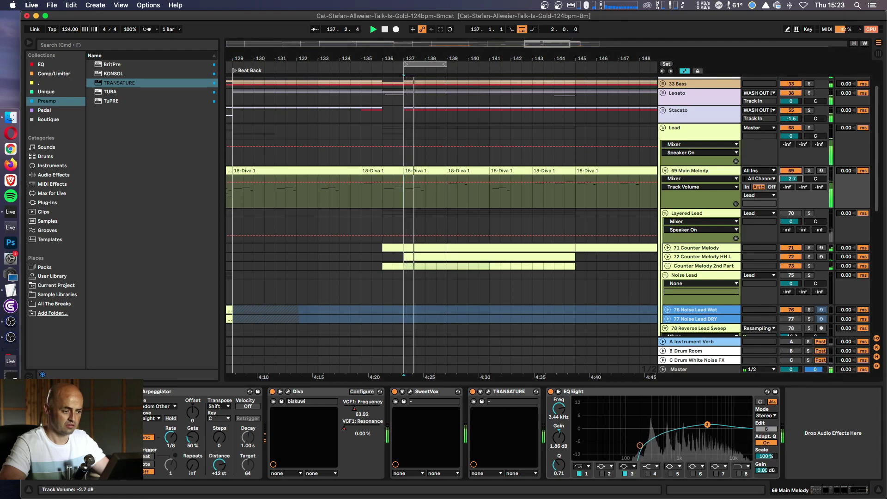
key(space)
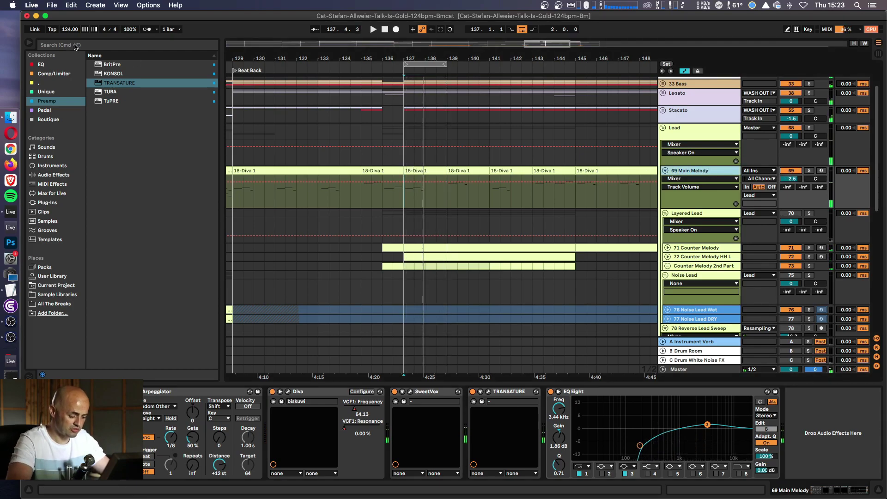
- Insert a new return track and rename it Lead Send
key(super+shift+t)
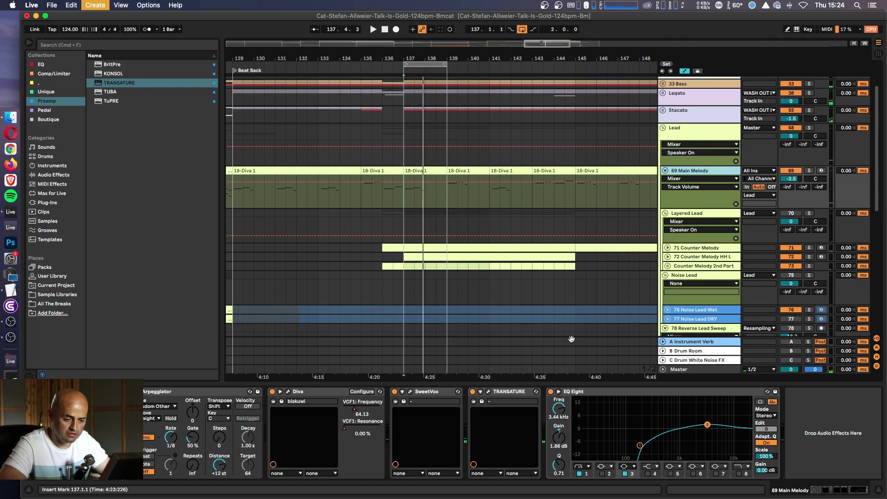
right_click(703, 363)
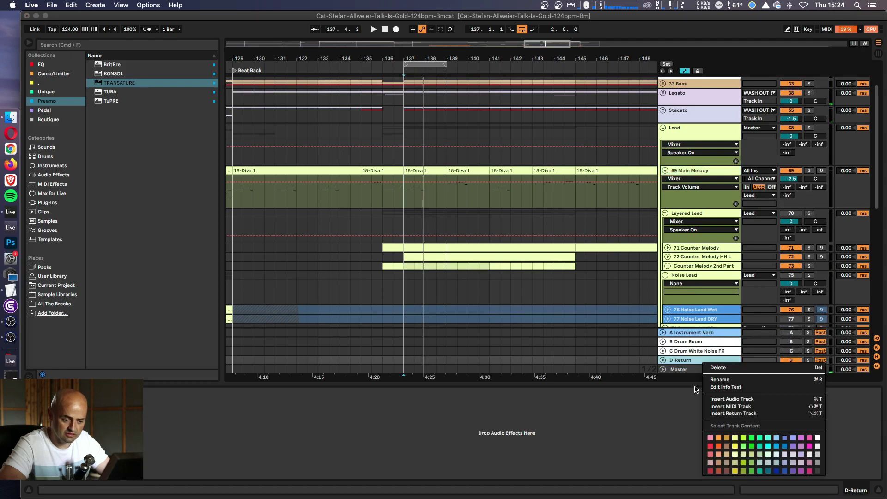
click(720, 380)
text(L)
key(Return)
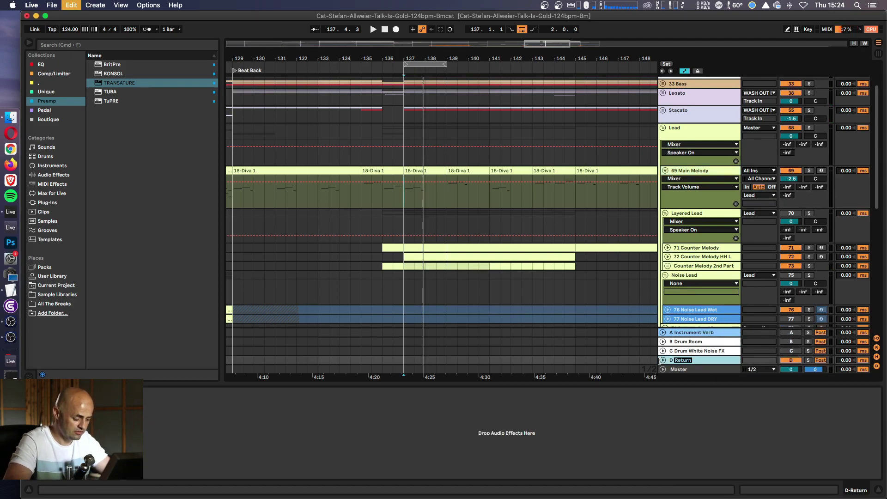
text(ead Send)
key(Return)
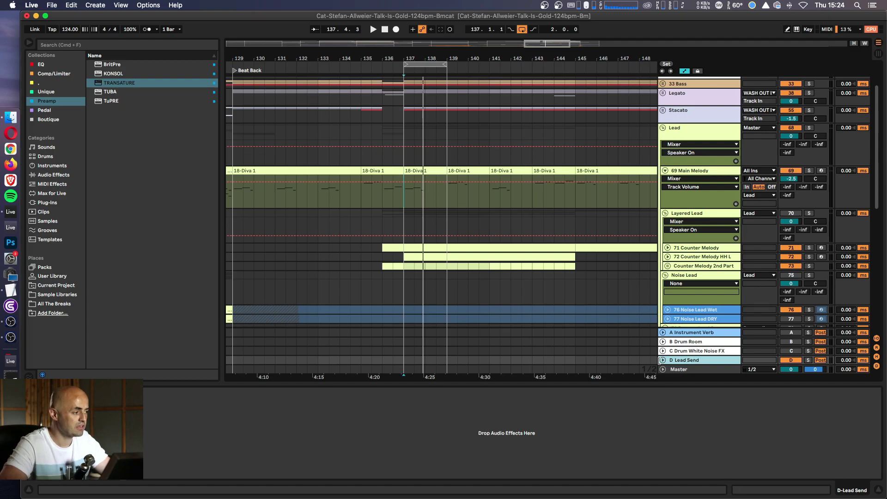
- Add Reverb to the Lead Send return with Stereo 120, a decay time of 11.2 s and Dry/Wet at 100%
click(118, 43)
text(rever)
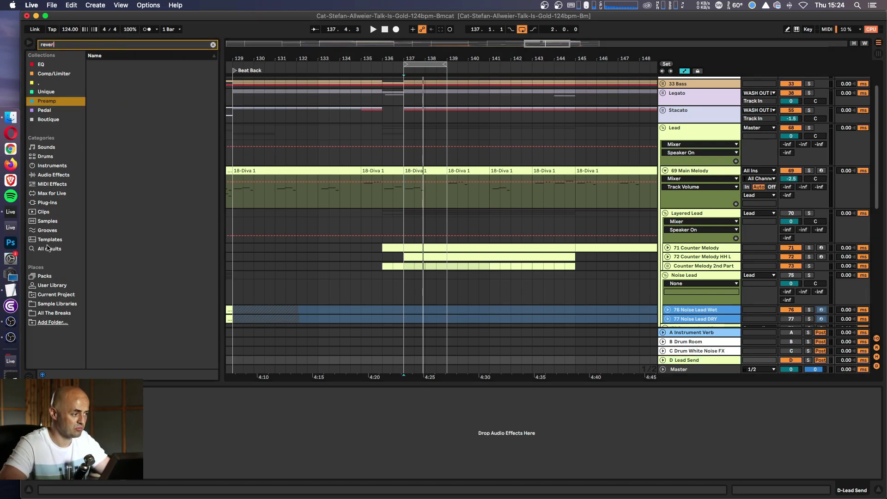
click(48, 248)
click(105, 76)
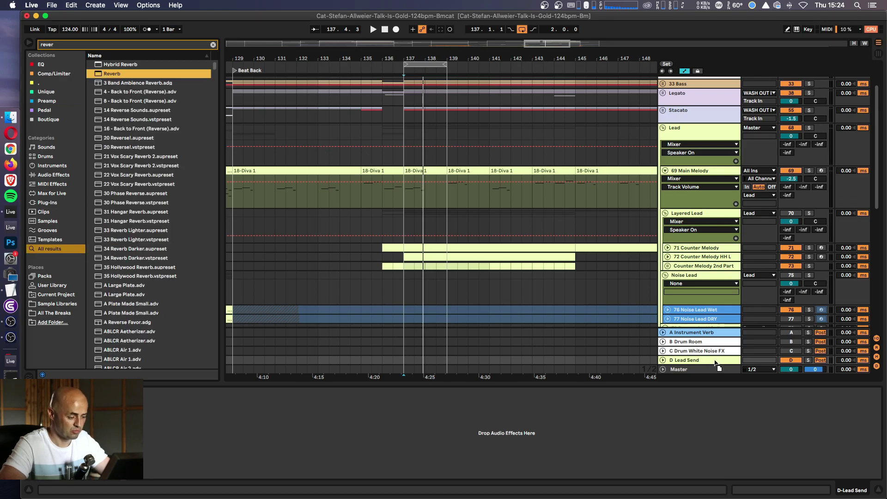
drag(453, 430, 451, 428)
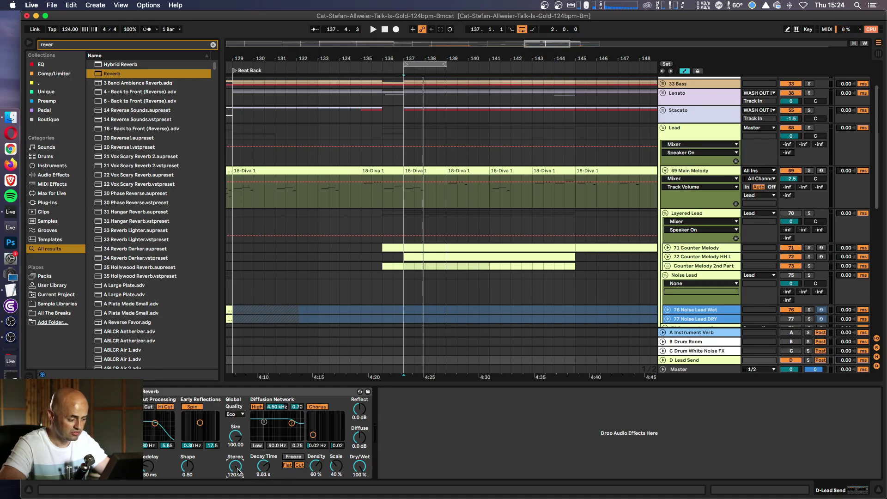
- Group the Reverb on Lead Send into an Audio Effect Rack and create a second chain
click(245, 396)
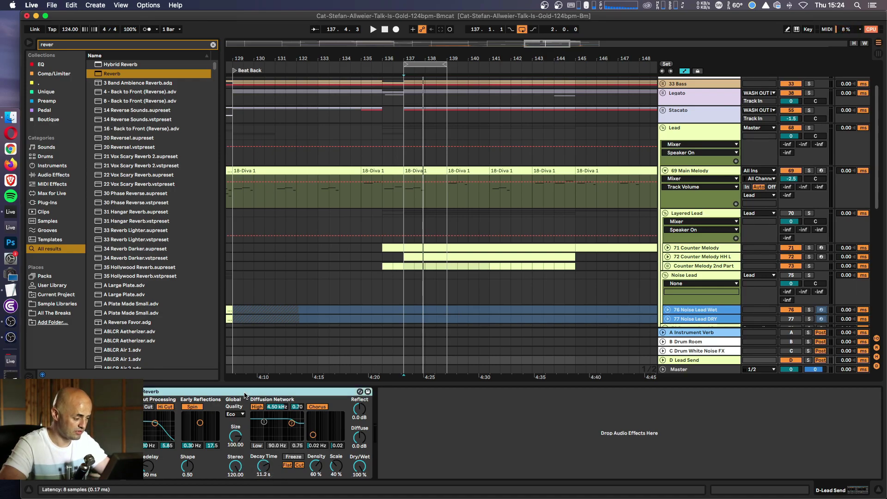
key(super+c)
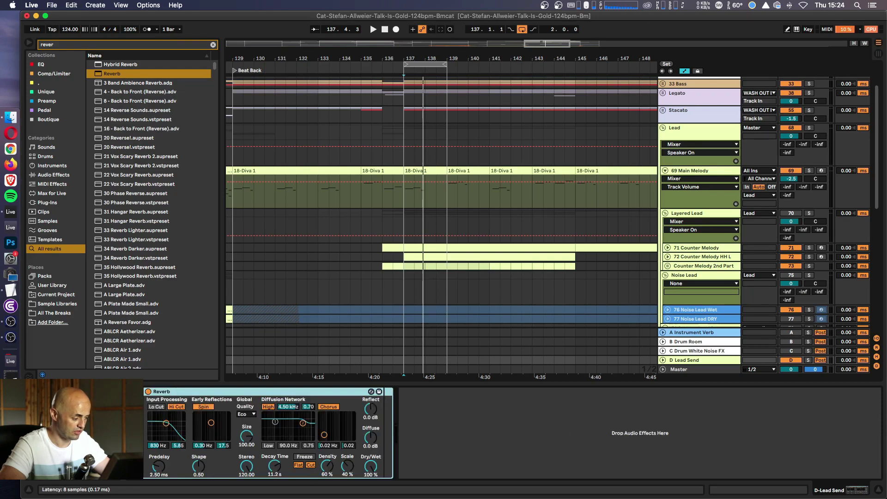
key(super+g)
key(BackSpace)
right_click(170, 436)
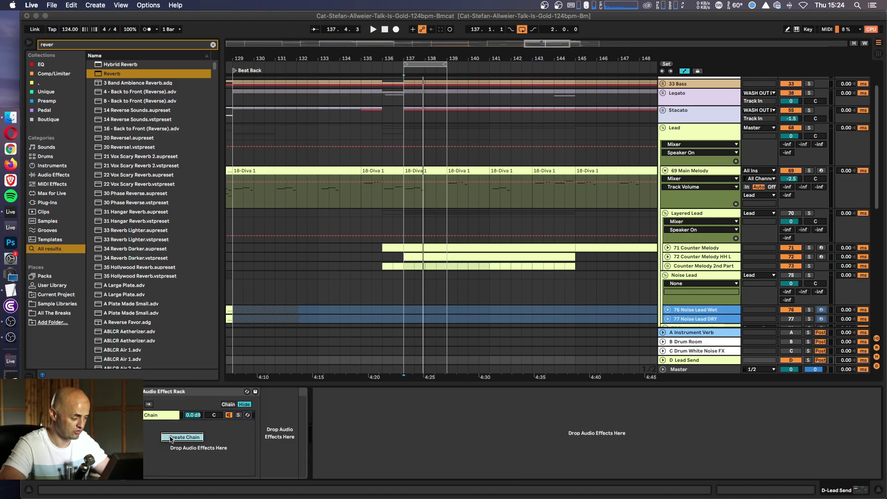
click(178, 439)
- Add Delay to the rack's second chain with Dry/Wet 100%, filter 5.01 kHz, width 4.86 and feedback 57%
click(97, 48)
text(d)
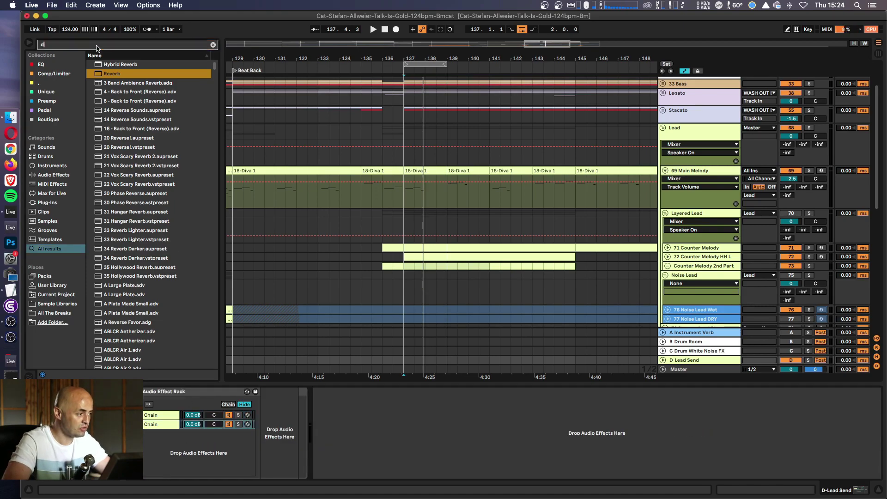
text(elay)
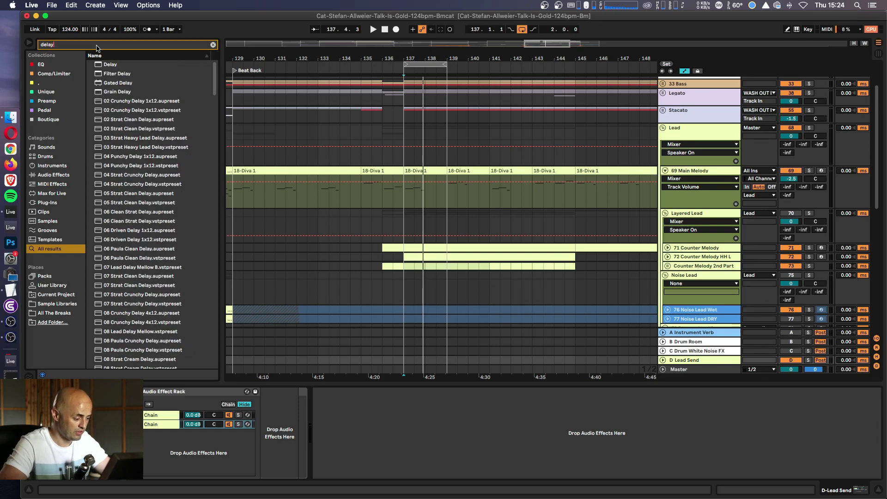
key(Down)
drag(245, 405, 176, 432)
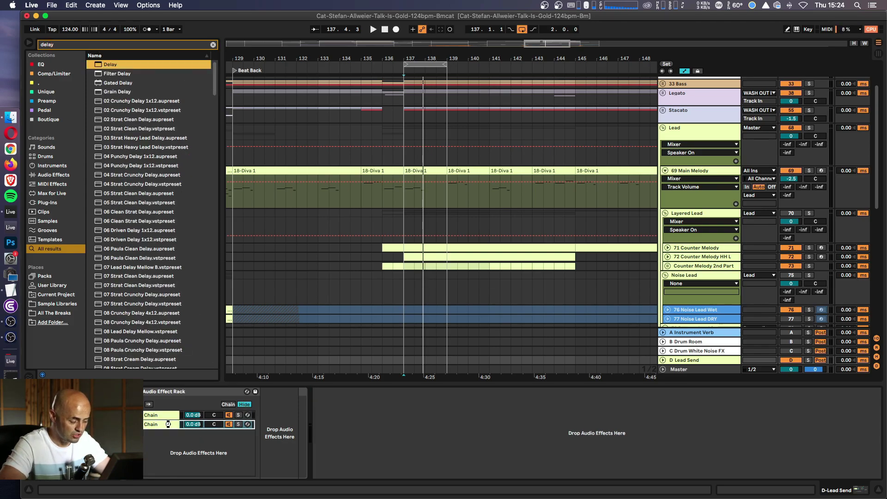
drag(296, 432, 296, 432)
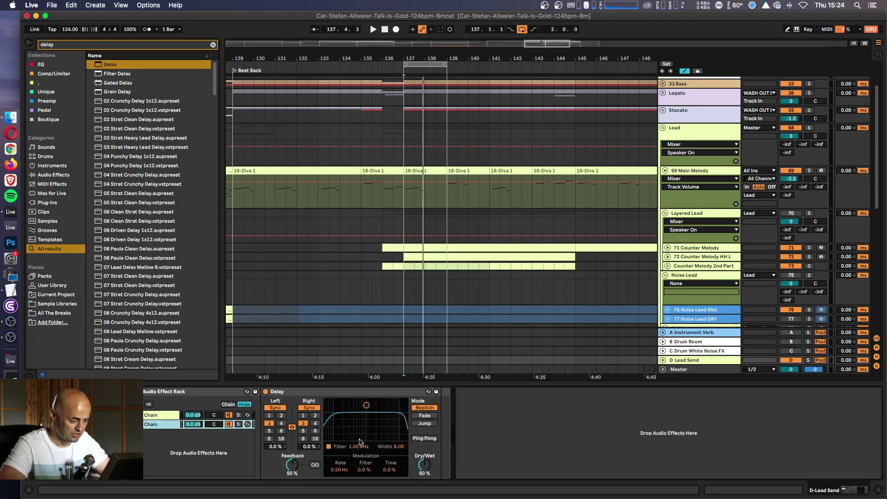
drag(424, 472, 412, 469)
drag(367, 406, 387, 419)
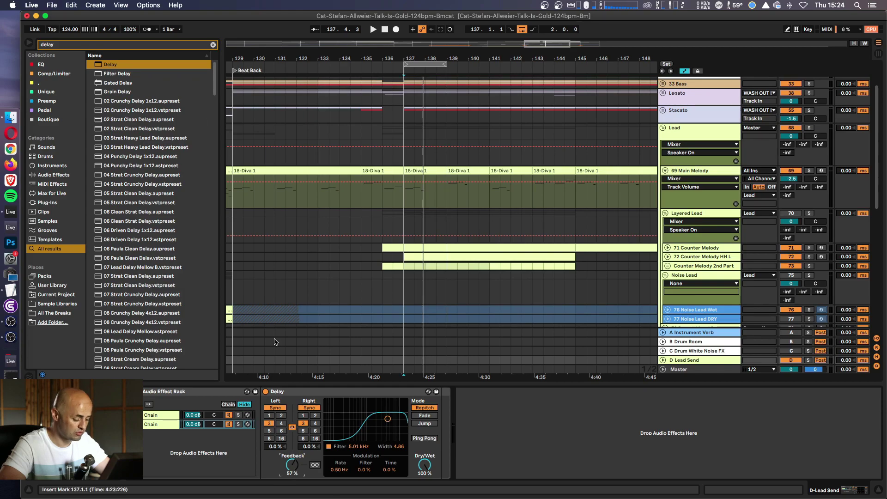
- Add Reverb after the Delay in the second chain with Stereo 83.81, decay time 2.52 s and Dry/Wet 25%
key(BackSpace)
text(rever)
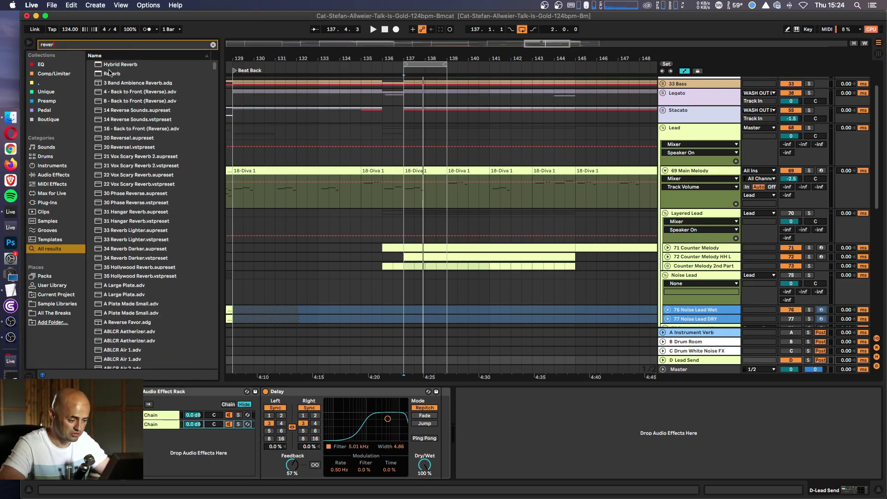
drag(109, 72, 441, 421)
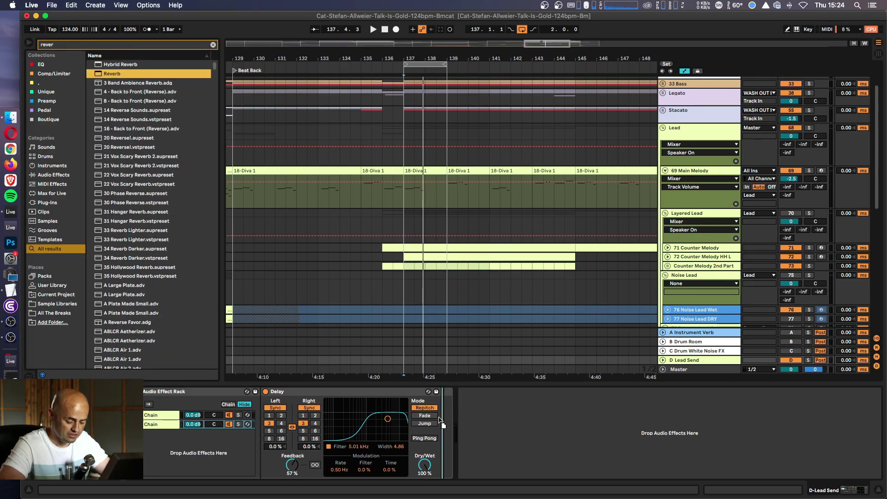
drag(514, 430, 538, 470)
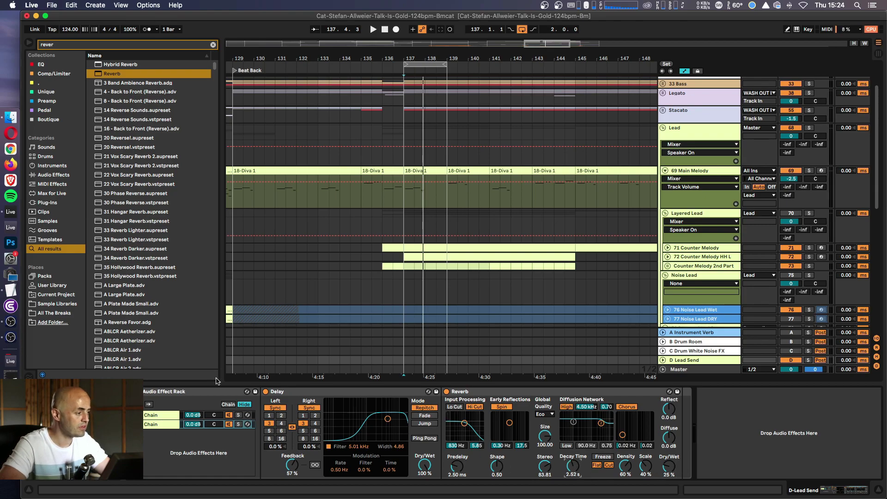
- Try a Glue Compressor after the effect rack on Lead Send, sidechained from 69 Main Melody
click(114, 47)
text(glue)
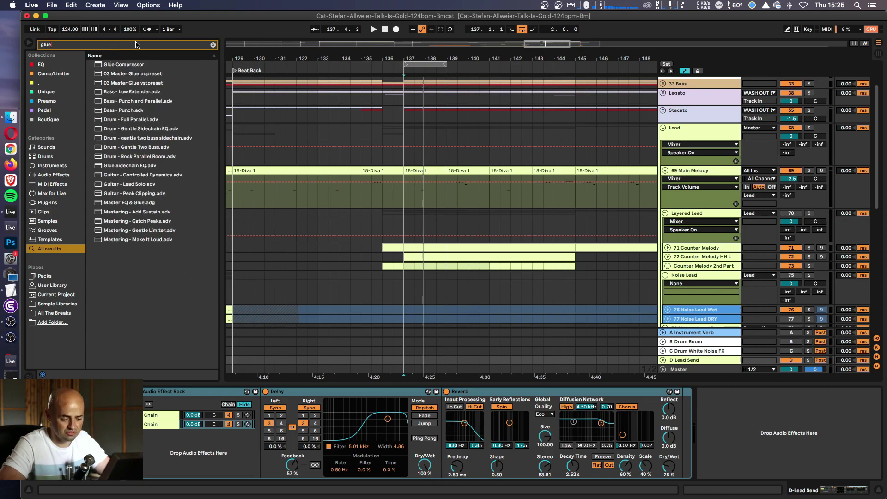
drag(100, 67, 731, 421)
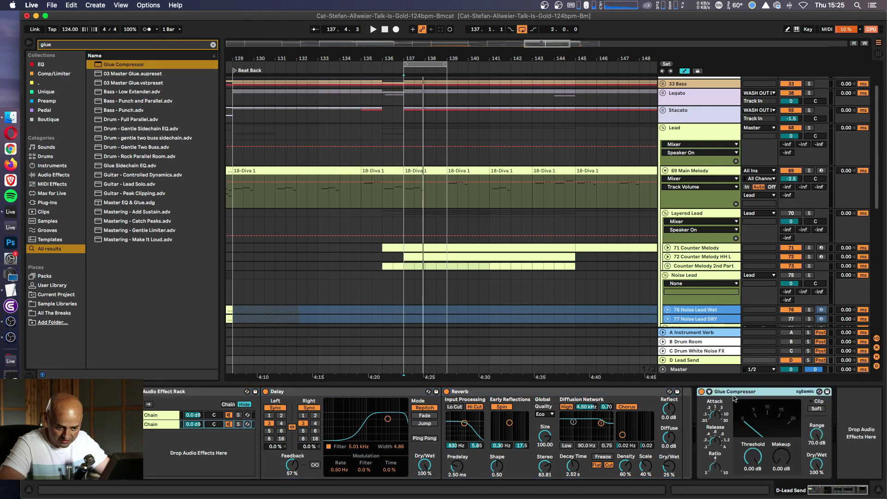
click(710, 391)
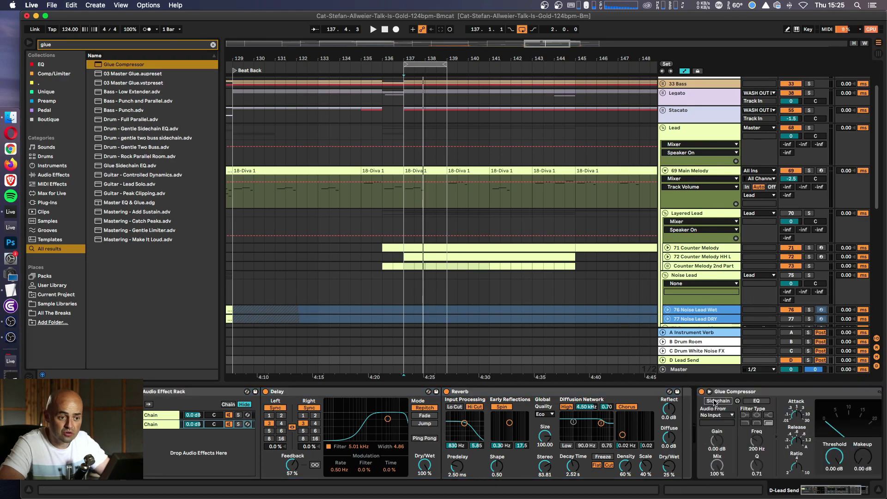
click(716, 415)
scroll(758, 231, up, 10)
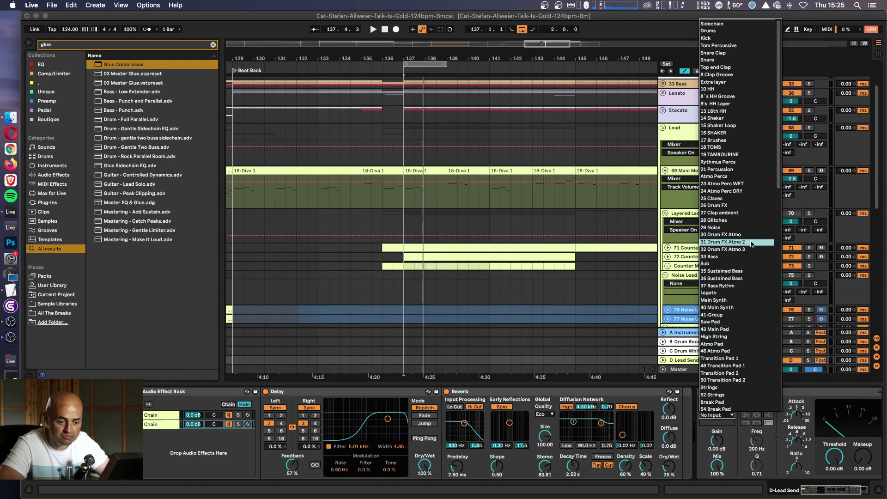
scroll(749, 278, down, 5)
drag(780, 222, 781, 253)
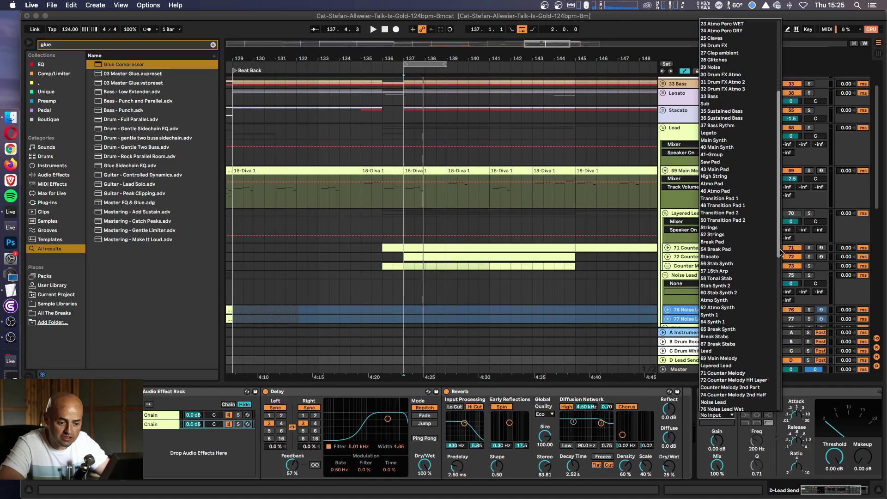
click(735, 358)
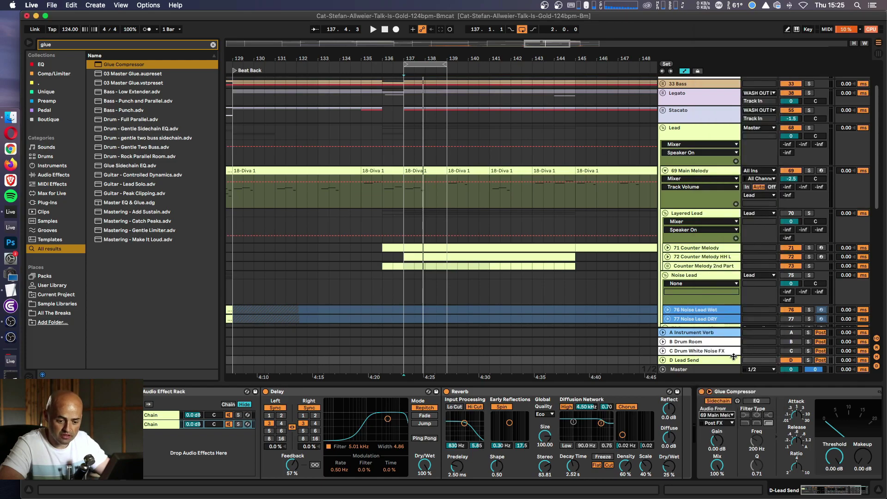
- Set Main Melody's send level to Lead Send to -0.3 dB and the Glue Compressor's threshold to -26.3 dB, checking by playback
click(826, 497)
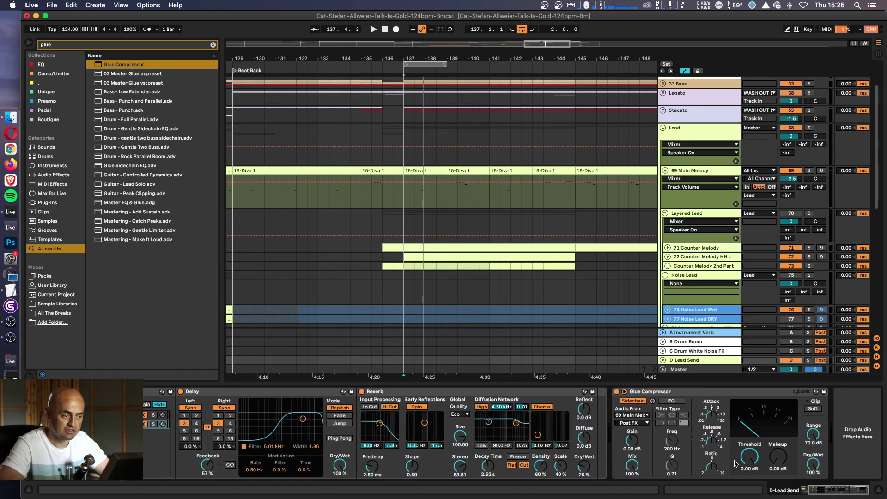
drag(787, 195, 790, 218)
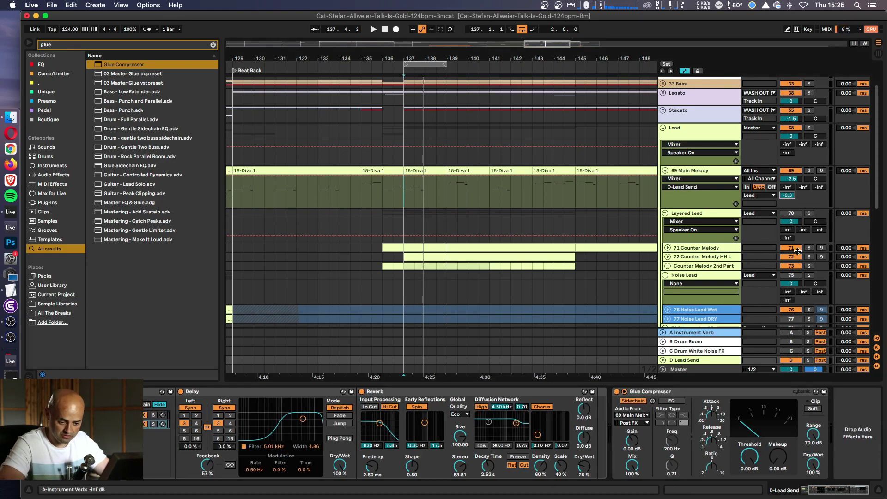
drag(748, 458, 749, 485)
key(space)
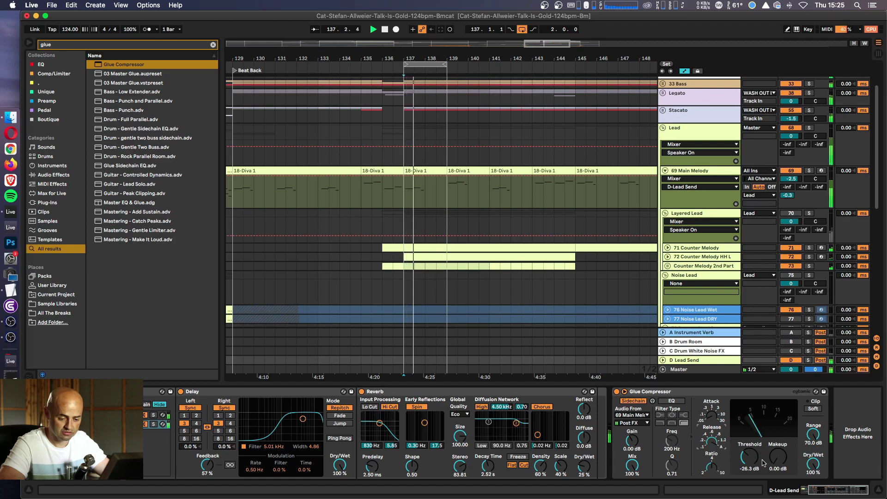
key(space)
- Replace the Glue Compressor on Lead Send with a standard Compressor after the effect rack
click(666, 392)
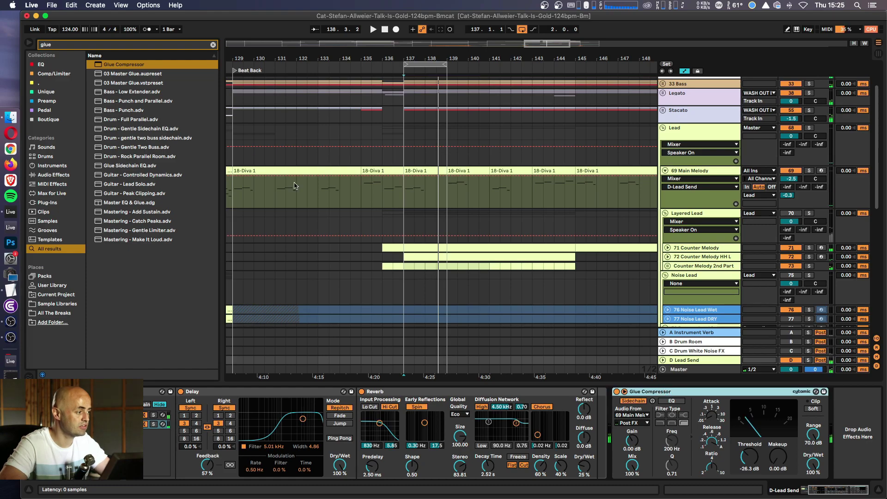
key(Delete)
key(super+f)
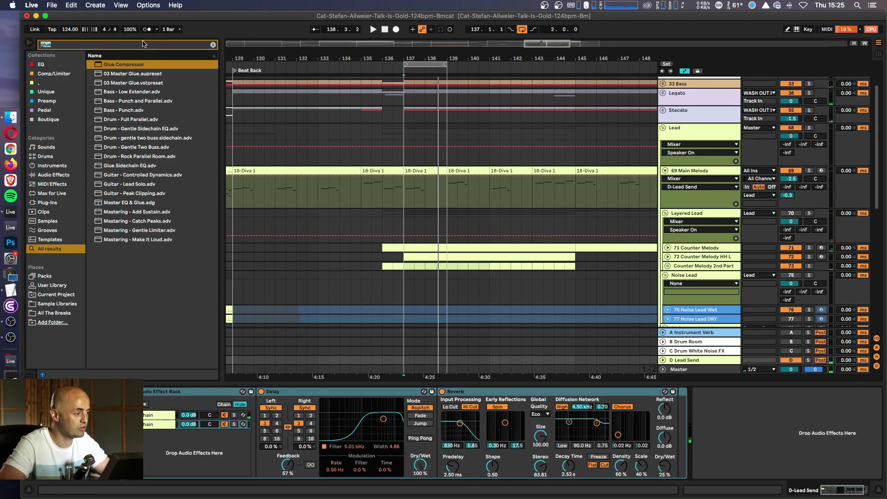
text(compres)
drag(118, 65, 764, 446)
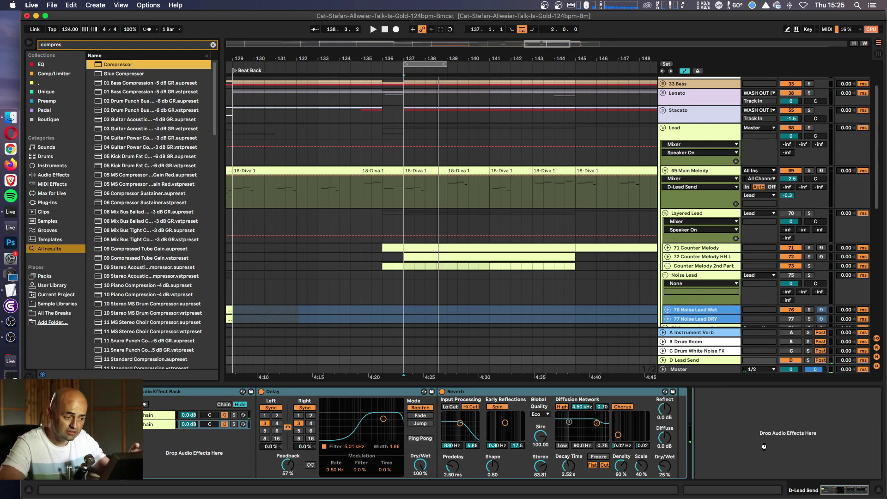
drag(475, 216, 421, 202)
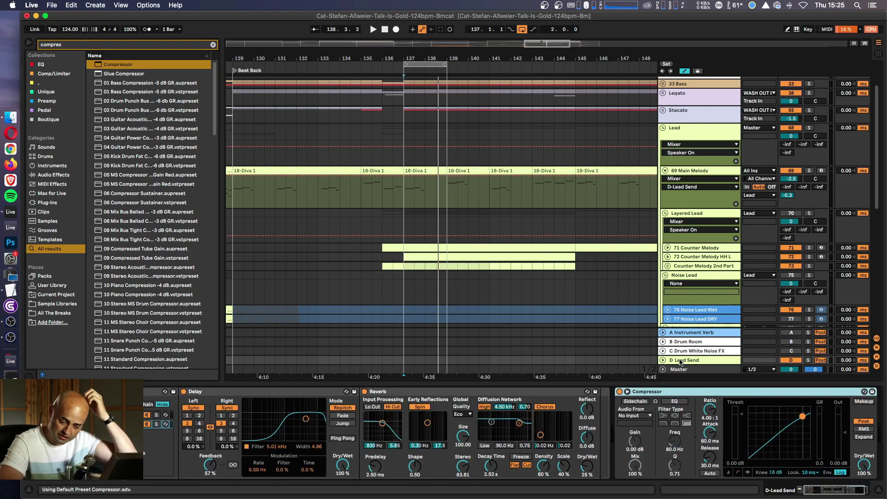
drag(816, 490, 837, 490)
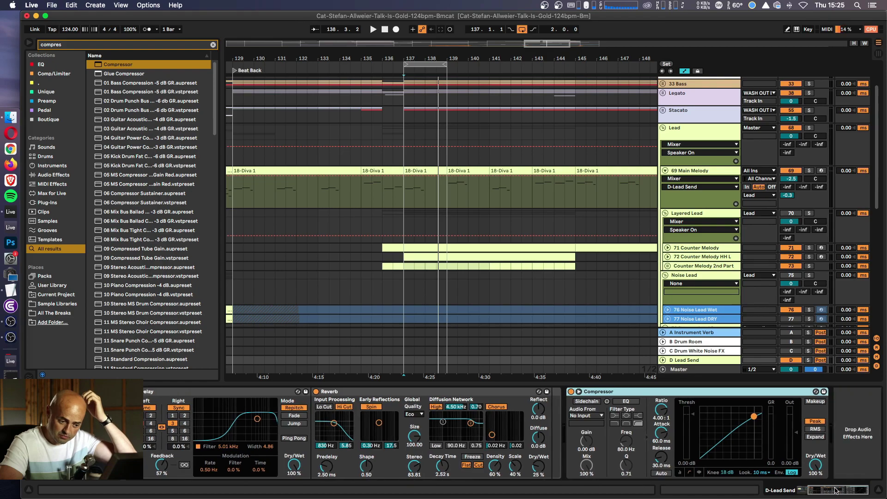
- Sidechain the Compressor from 69 Main Melody with attack 0.01 ms, release 863 ms and threshold -24.7 dB while auditioning the loop
click(599, 415)
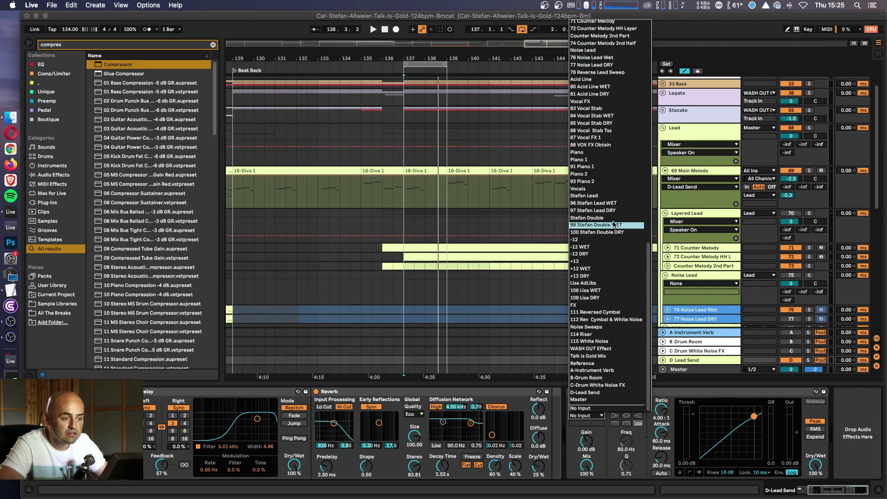
scroll(613, 197, up, 5)
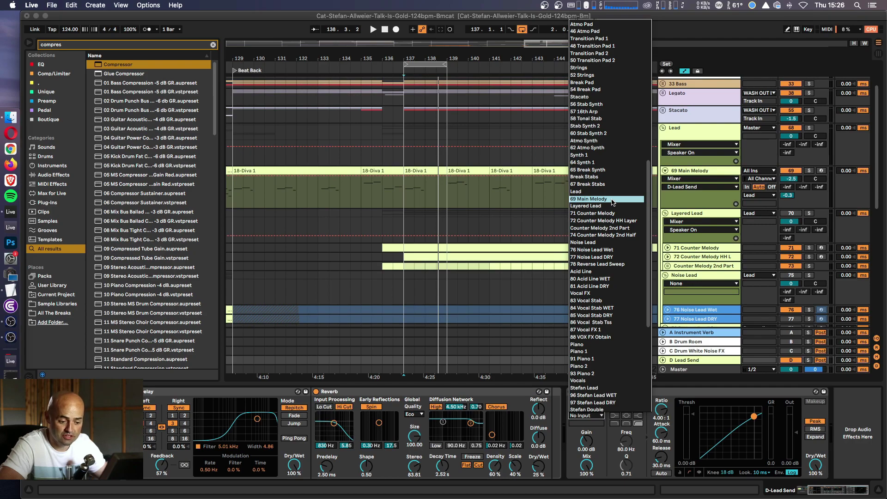
click(611, 199)
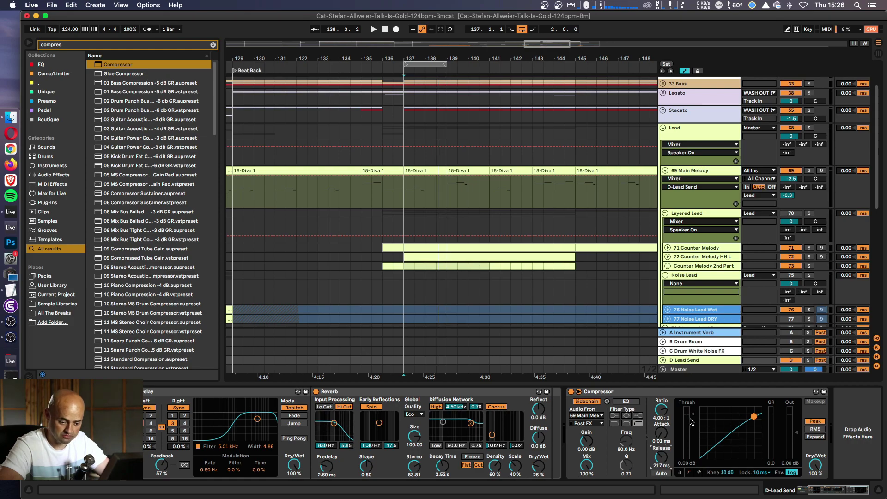
key(space)
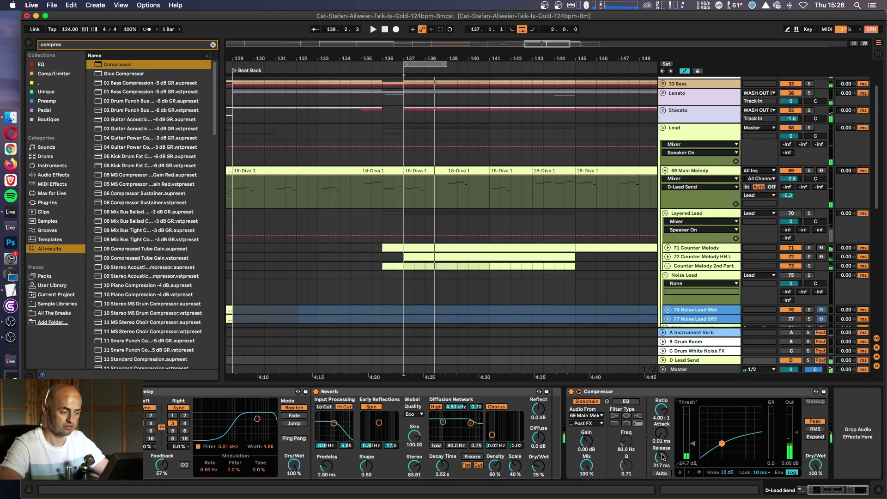
key(space)
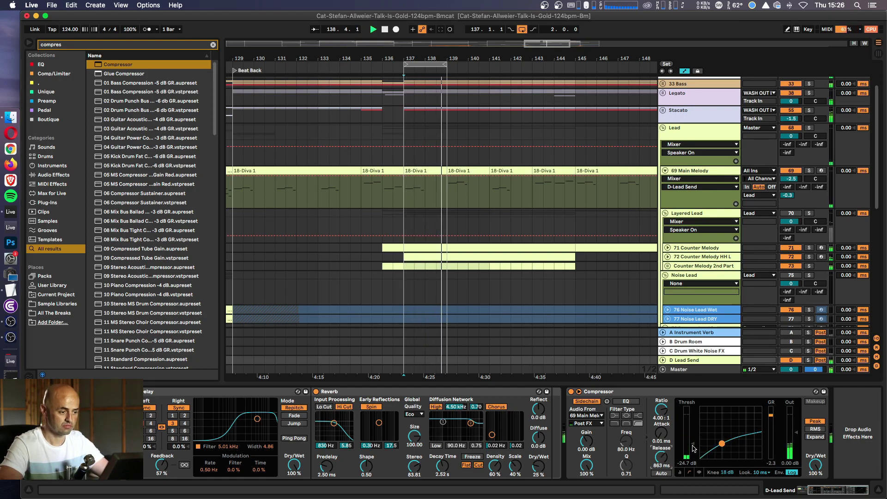
- Extend the loop to four bars, from bar 137 to bar 141, and play it
drag(446, 64, 489, 68)
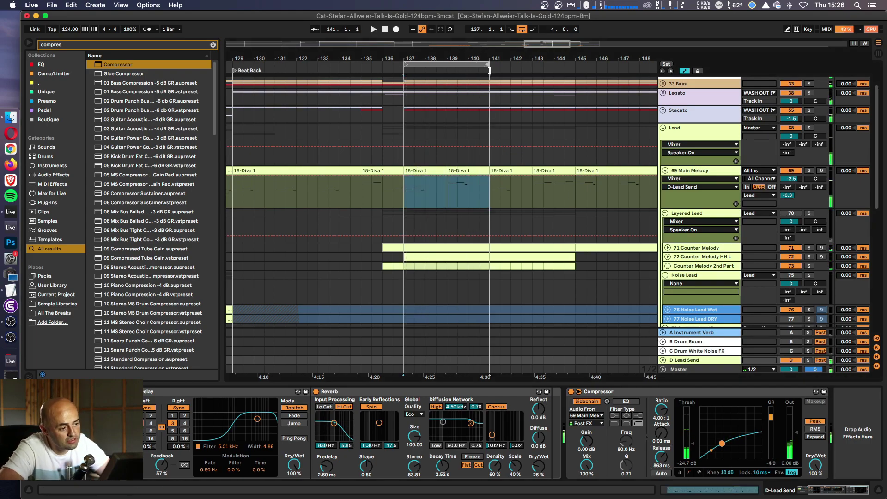
click(426, 194)
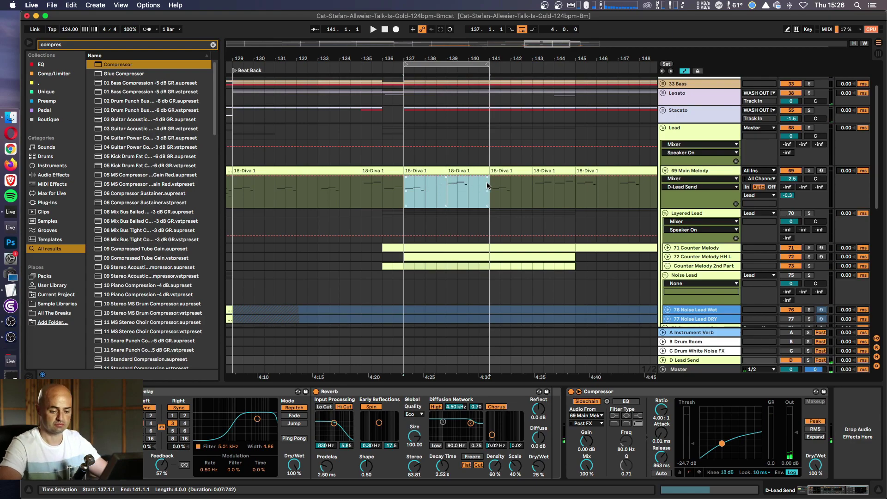
key(space)
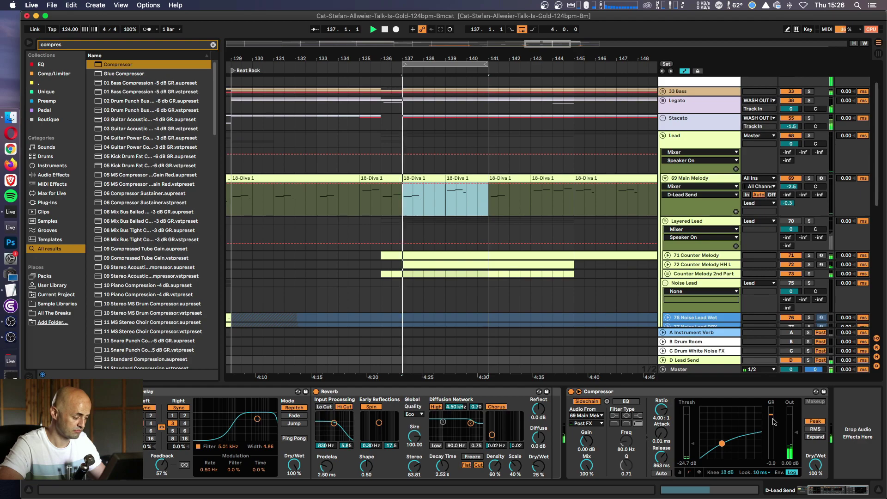
- Set the decay time of the Reverb in the rack's first chain to 13.5 s
scroll(325, 443, left, 3)
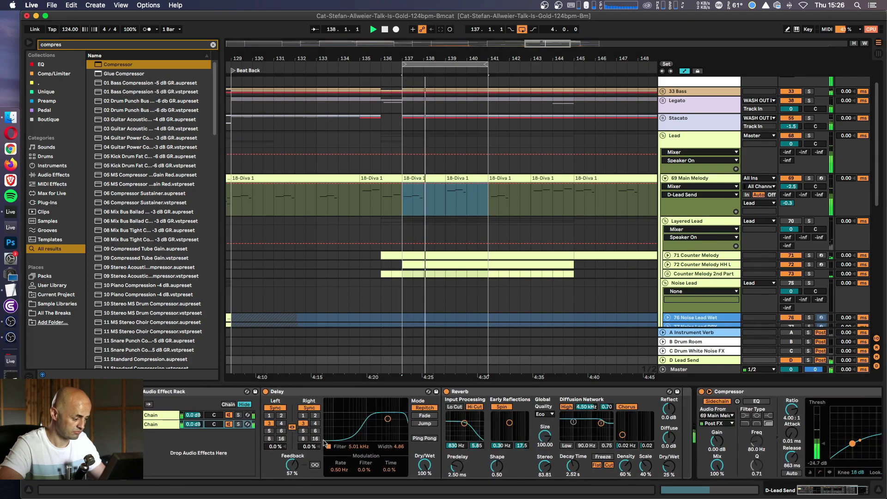
drag(277, 391, 194, 425)
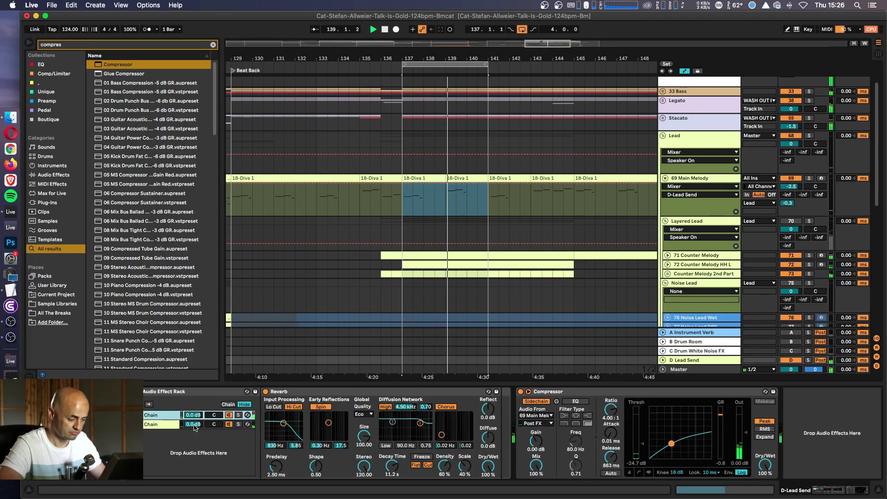
drag(391, 469, 391, 468)
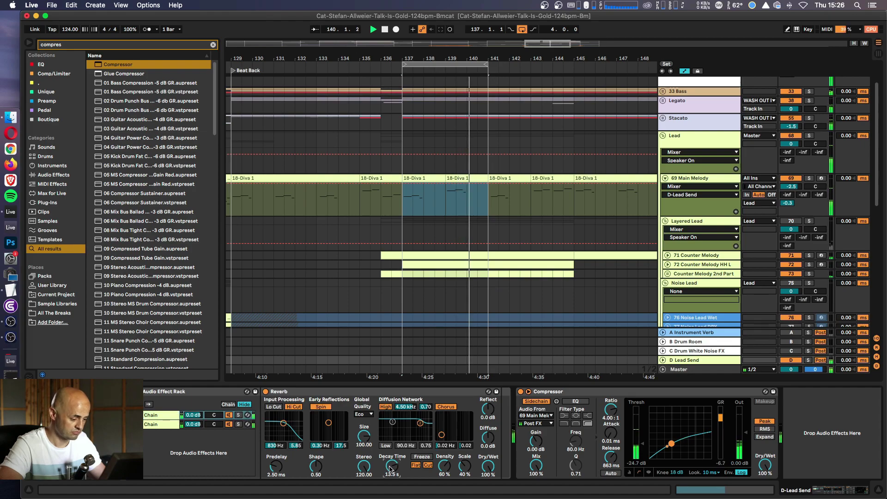
- In the second chain, set Reverb Dry/Wet to 21%, chain volume to 0.7 dB, and Delay to Ping Pong with filter 805 Hz and width 3.86
key(super+z)
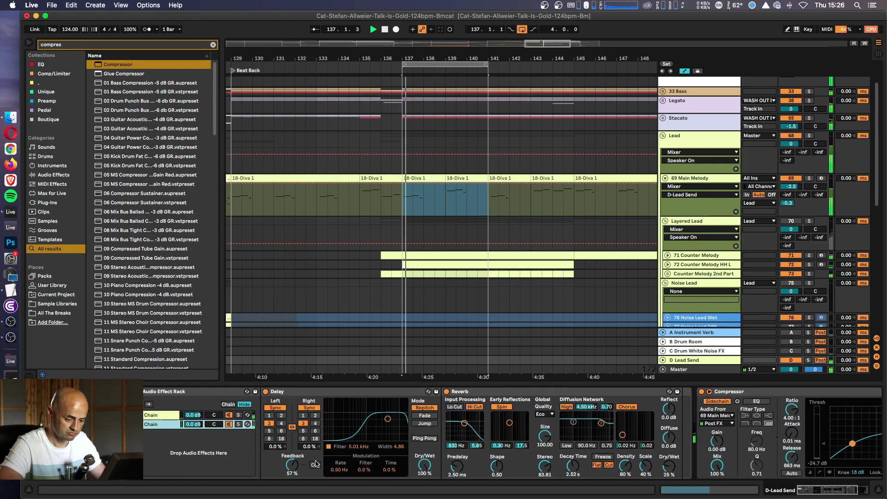
drag(669, 466, 669, 470)
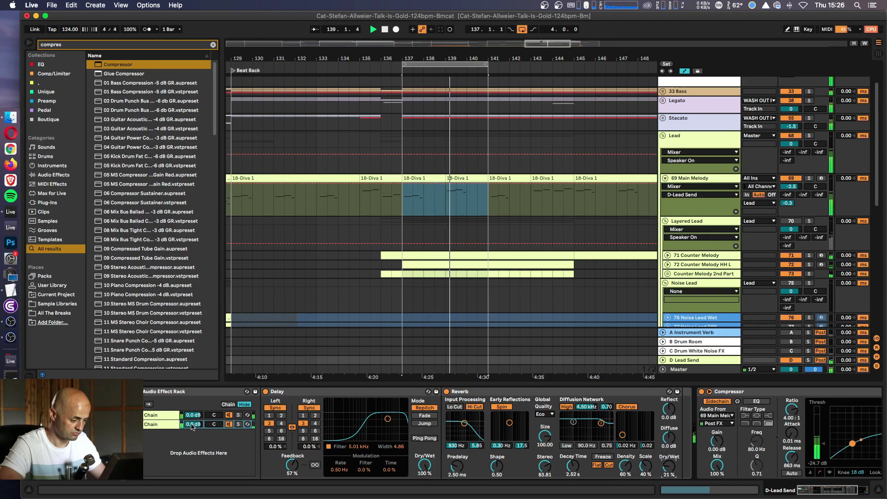
drag(192, 426, 192, 427)
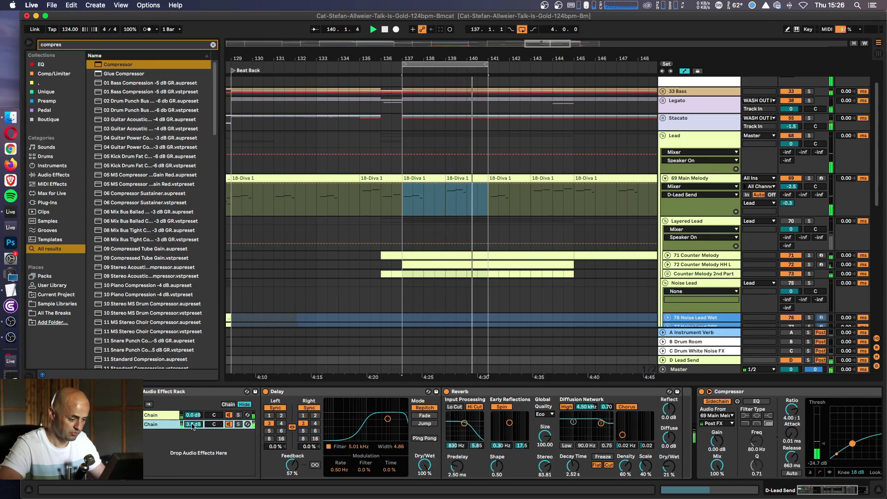
click(239, 434)
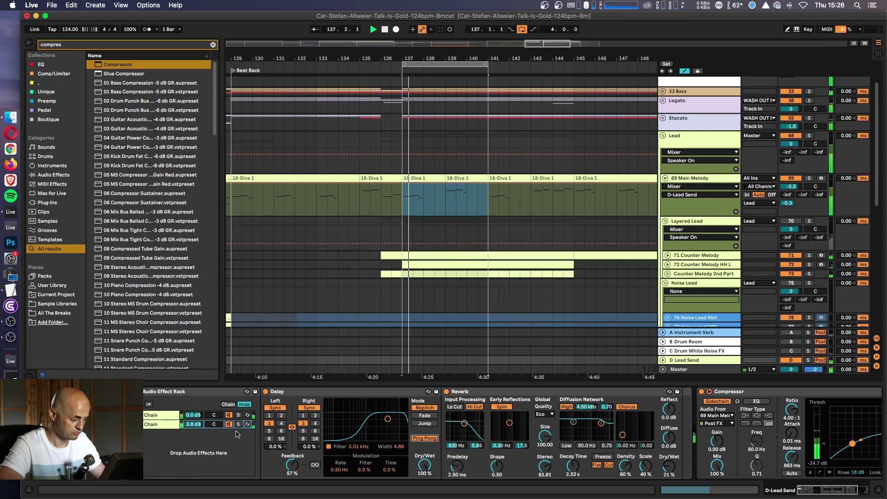
drag(193, 424, 193, 432)
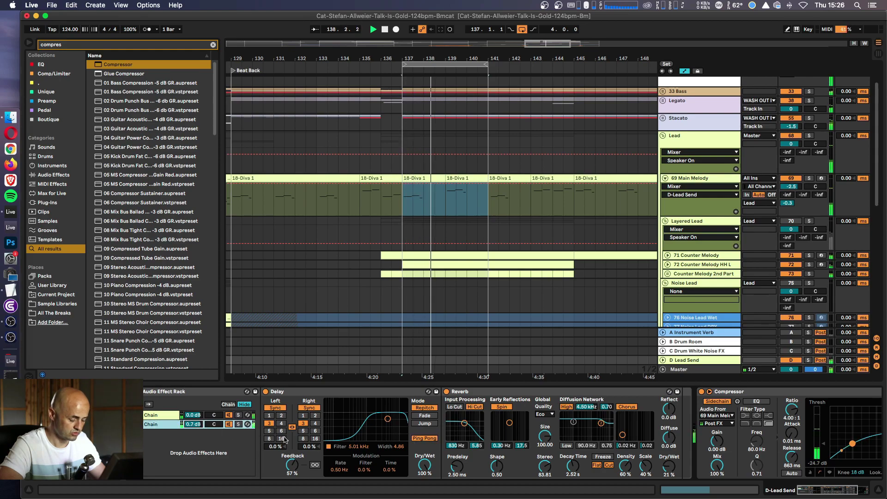
drag(388, 418, 365, 425)
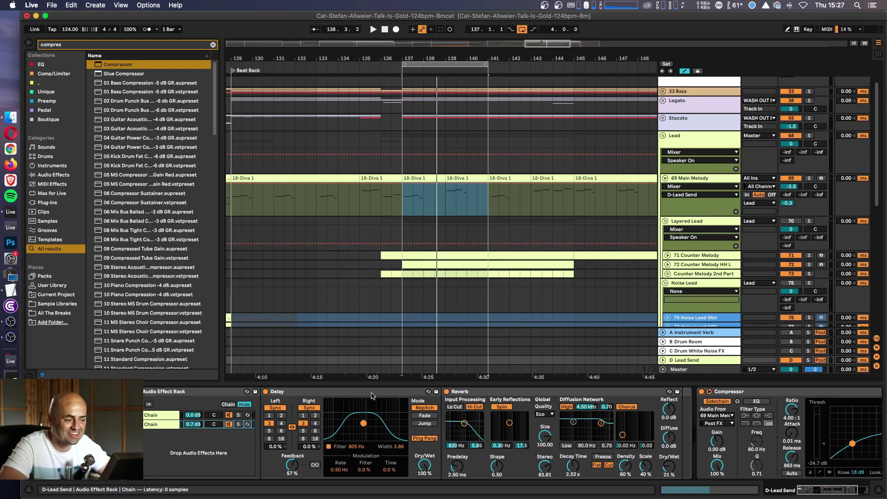
- Play the loop from bar 137 and set the volume of Lead Send's second rack chain to -1.5 dB
click(403, 210)
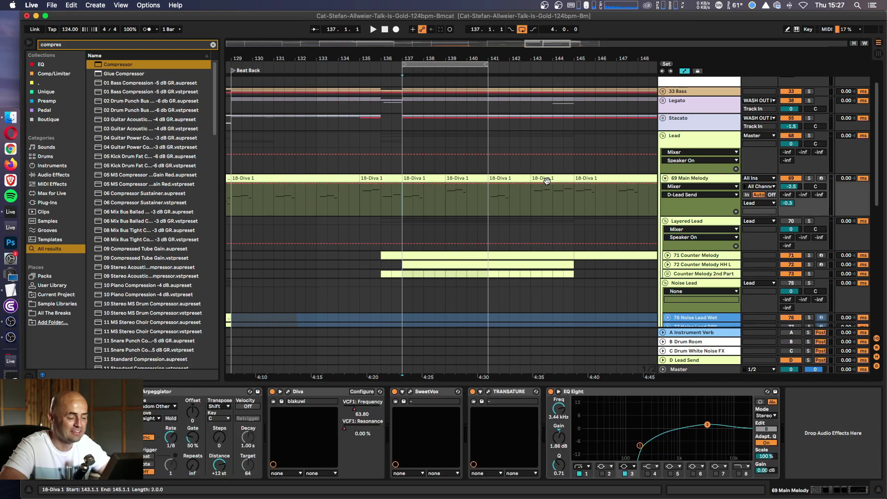
key(space)
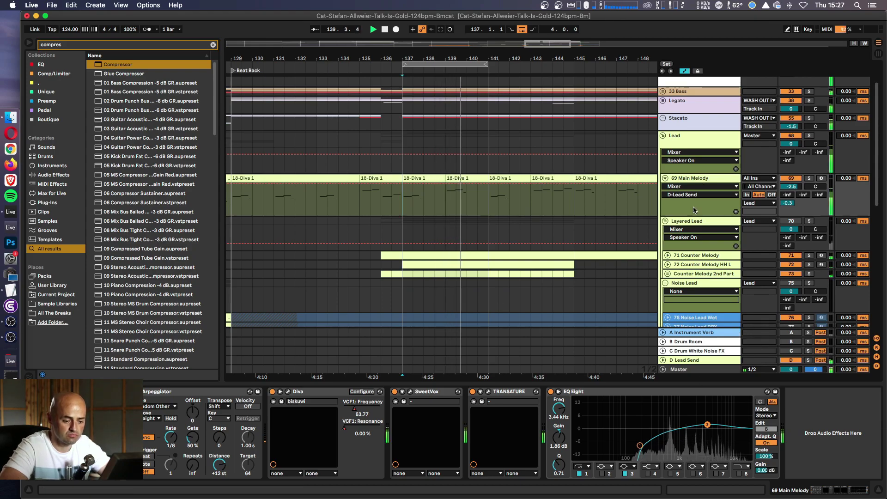
click(691, 360)
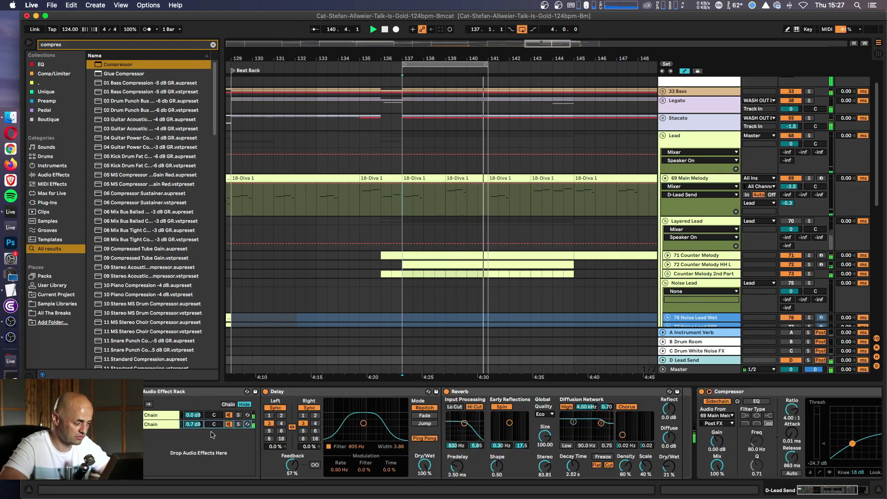
drag(193, 424, 193, 416)
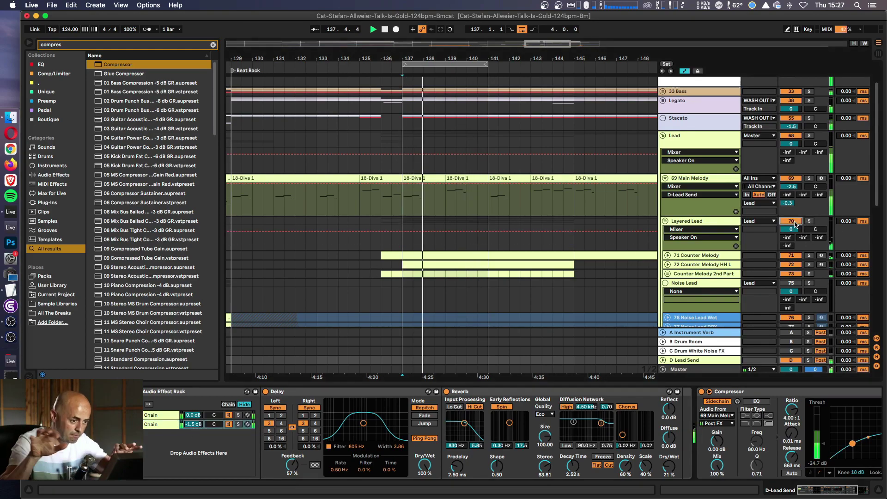
- Mute the Layered Lead group and play the loop from bar 137 without it
click(794, 223)
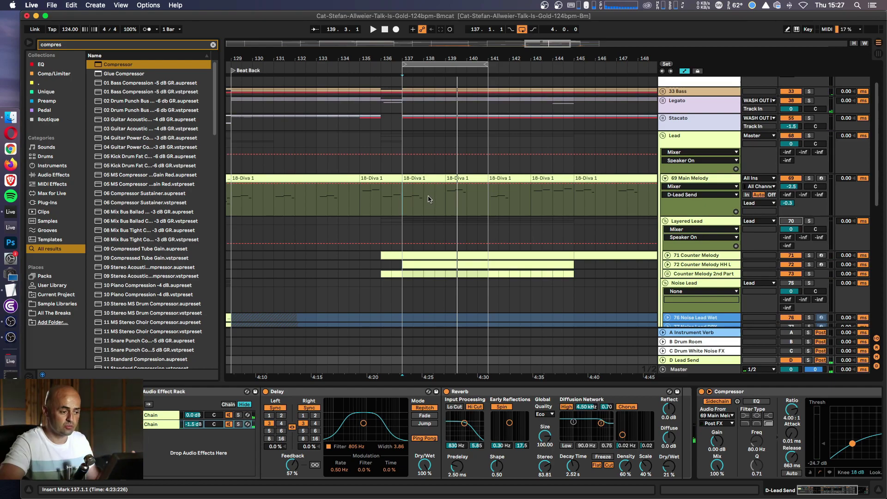
scroll(429, 199, left, 5)
scroll(429, 199, up, 1)
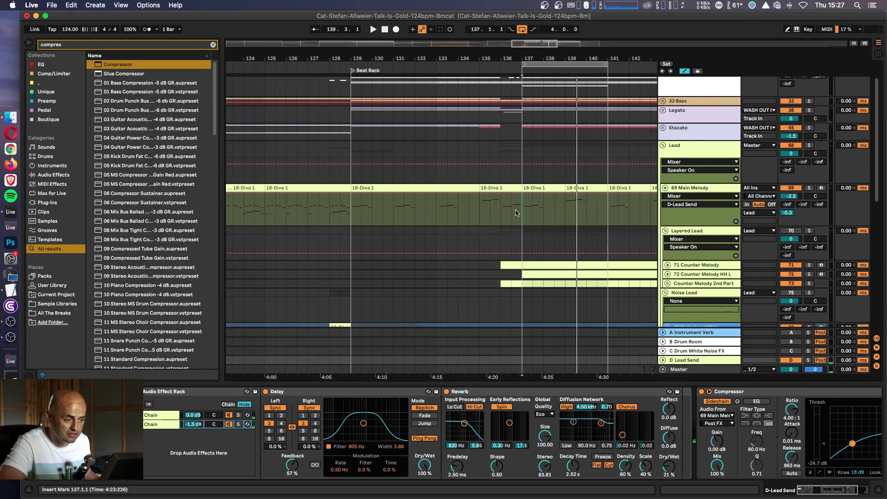
scroll(516, 213, right, 4)
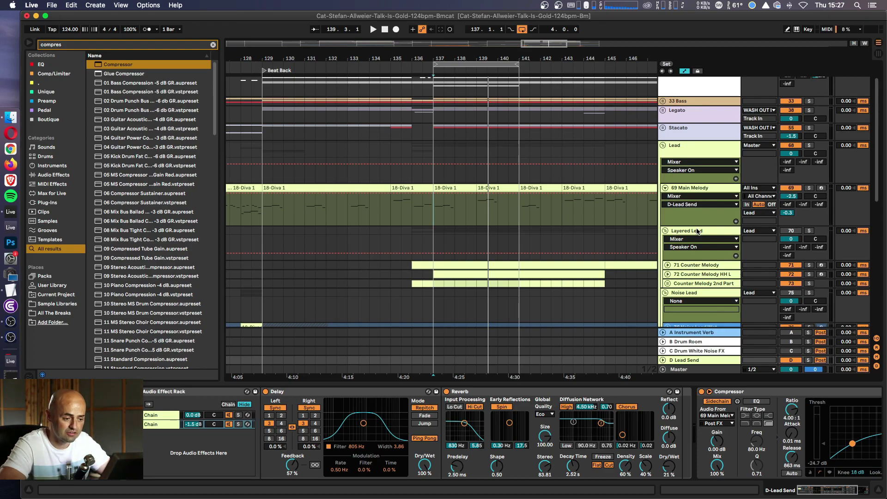
scroll(698, 231, down, 1)
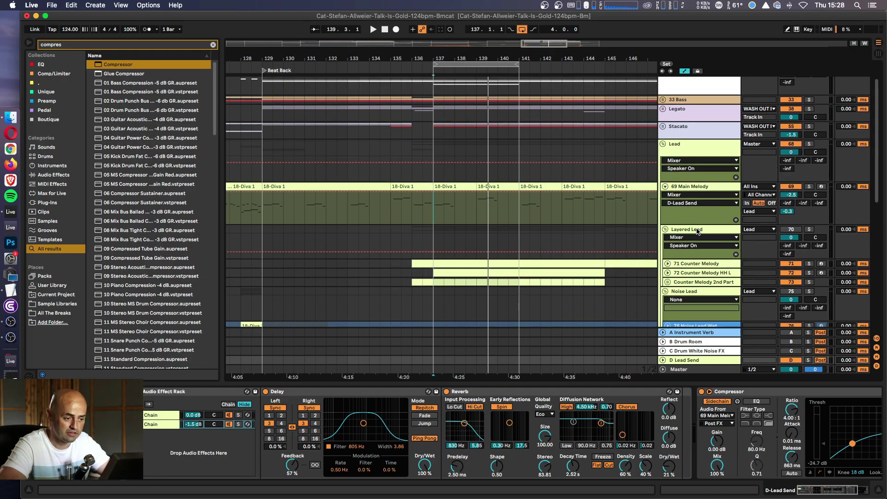
key(space)
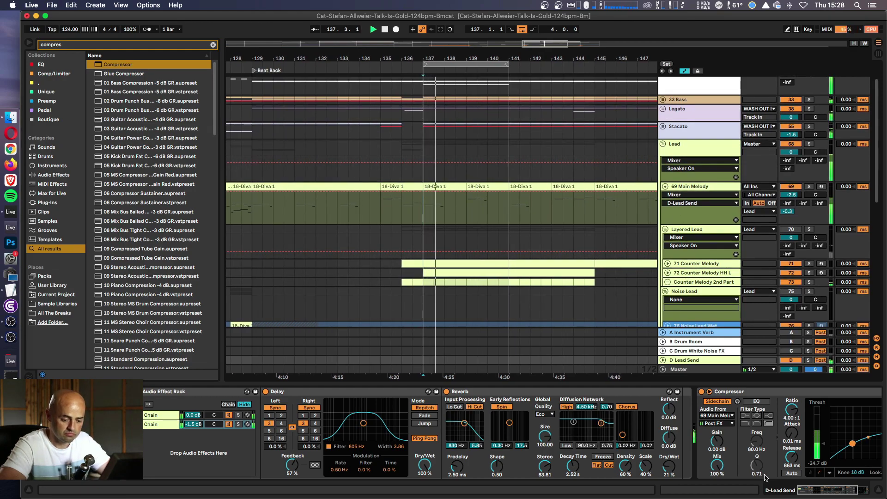
drag(820, 493, 849, 494)
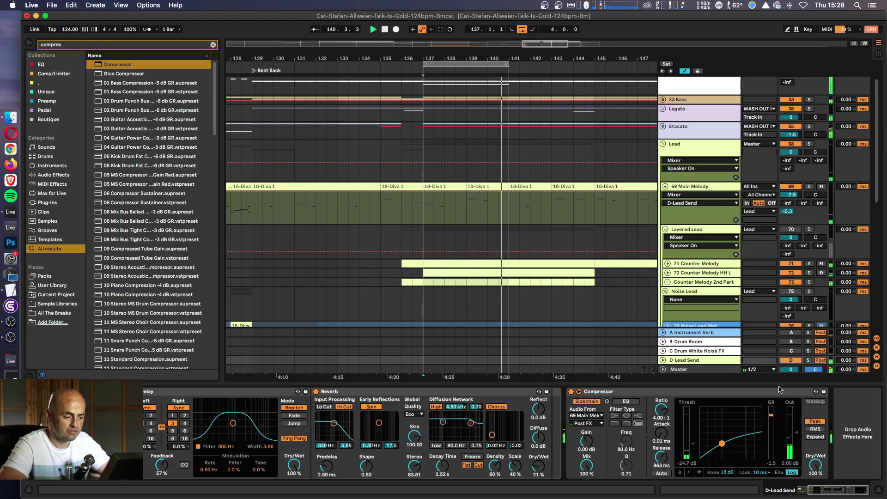
- Open the Diva synth on the Main Melody track, enable its Plate2 effect and adjust the wet level
click(705, 217)
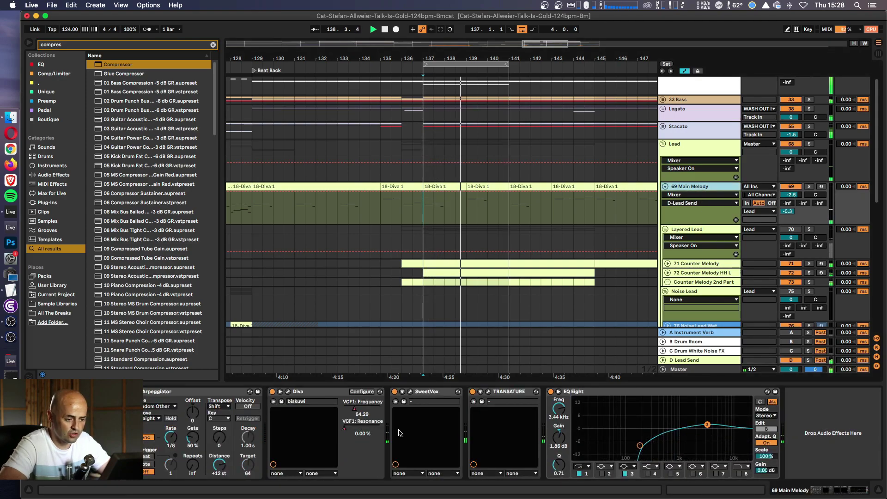
click(288, 392)
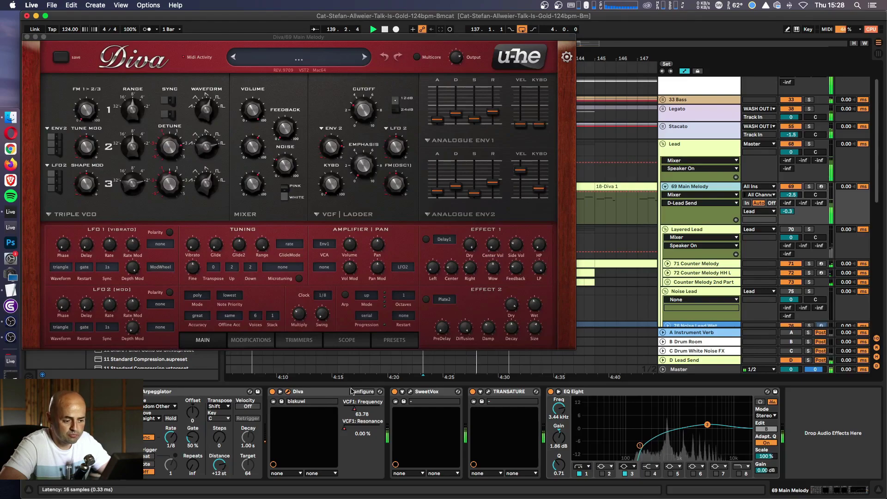
click(426, 300)
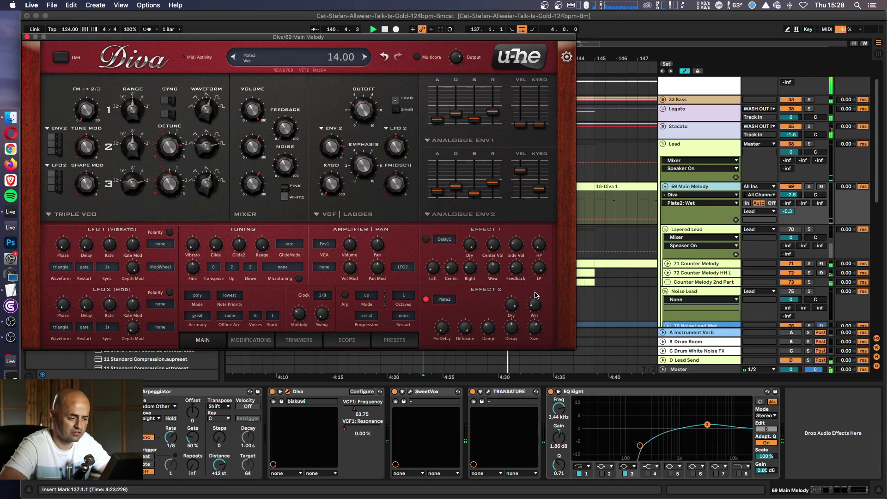
scroll(538, 306, down, 4)
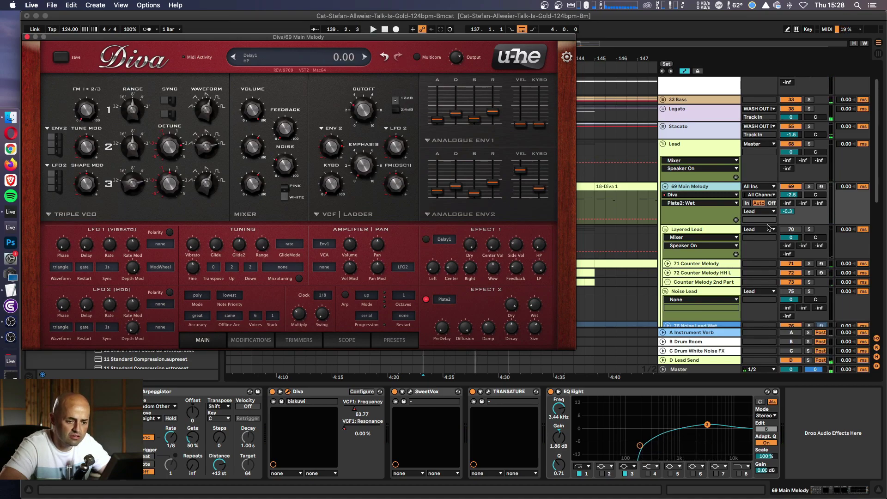
- Solo the Main Melody track and compare its sound with Diva's Delay1 effect switched on and off
click(809, 187)
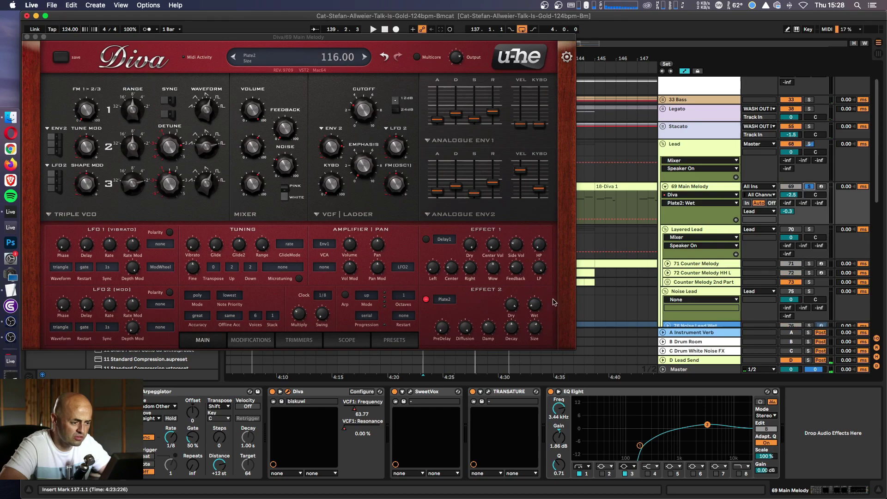
click(426, 240)
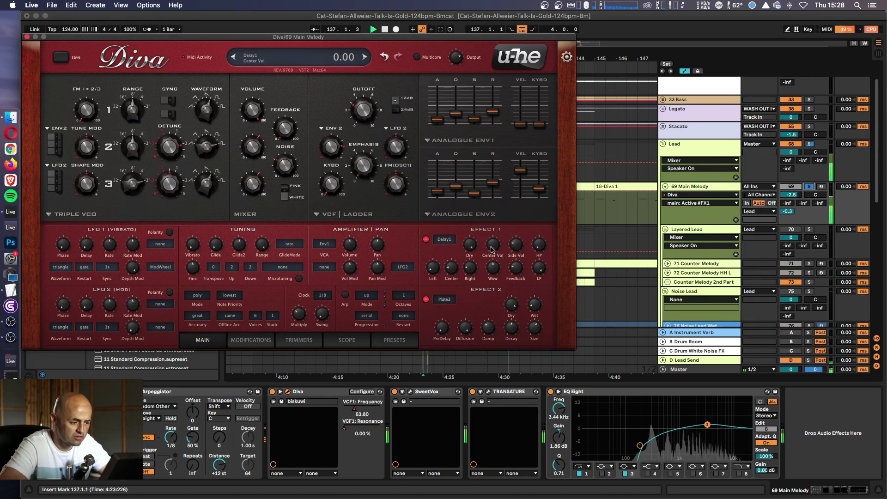
click(426, 240)
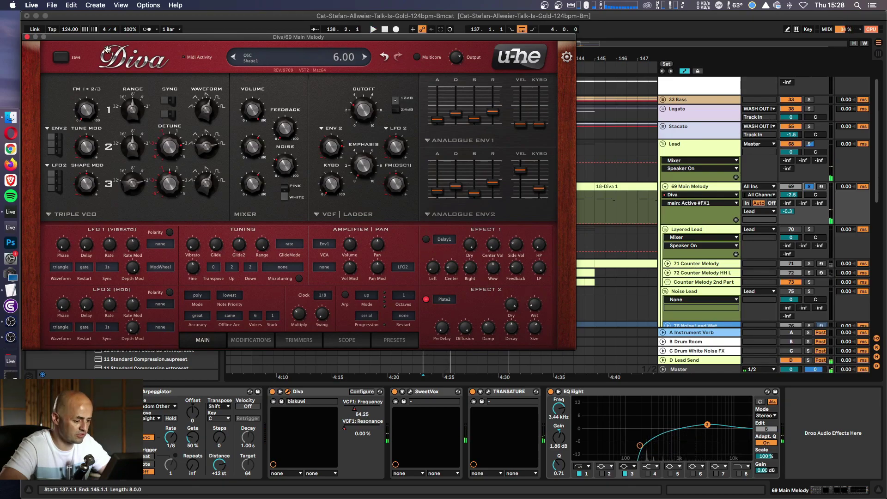
- Close the Diva window and compare the soloed melody with the Lead Send return switched off and on
click(26, 37)
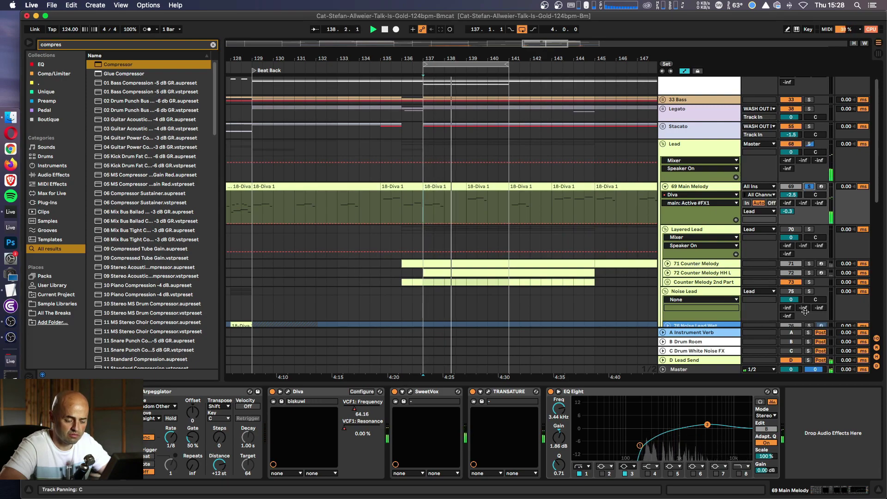
click(791, 361)
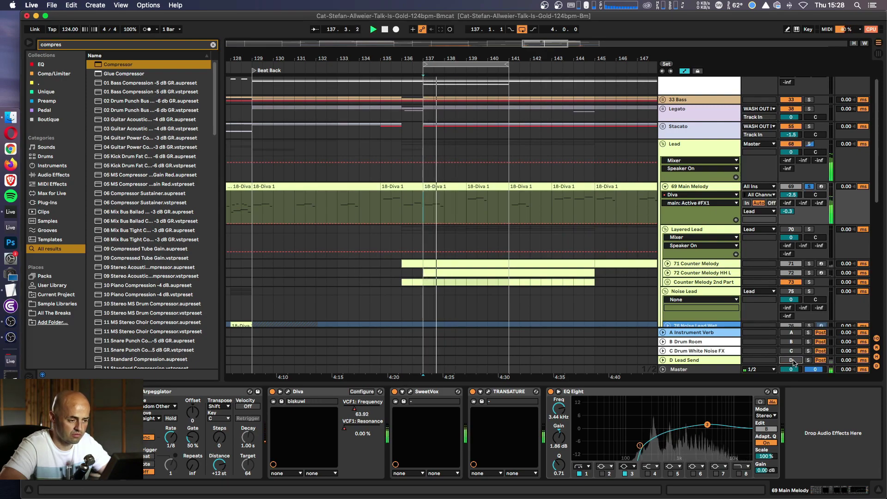
click(792, 361)
- Set the size of Diva's Plate2 effect to 200, unsolo Main Melody and close the synth window
click(288, 392)
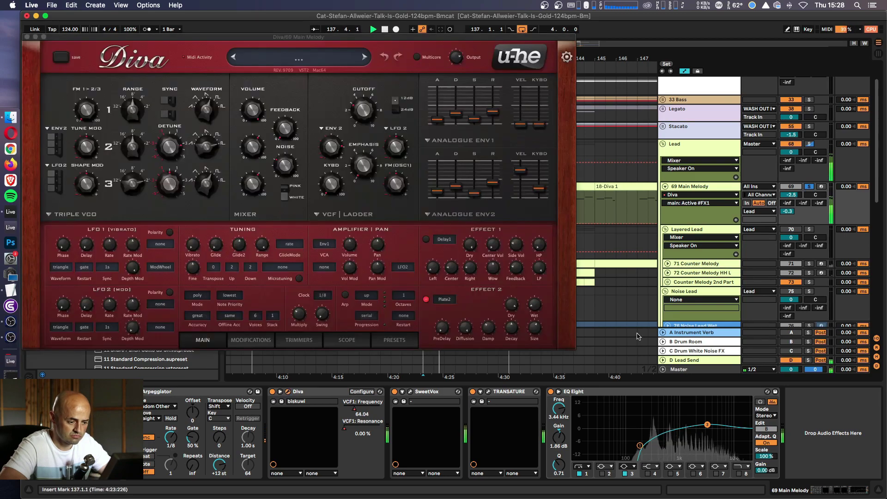
drag(535, 313, 534, 310)
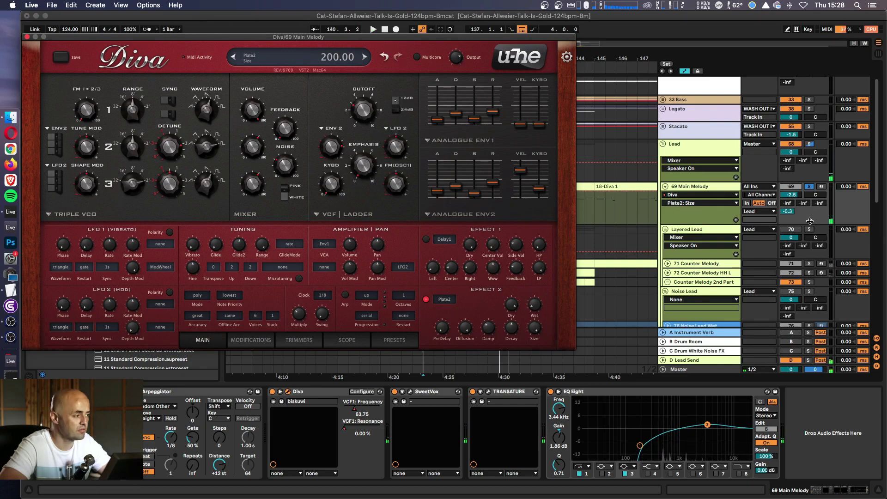
click(809, 187)
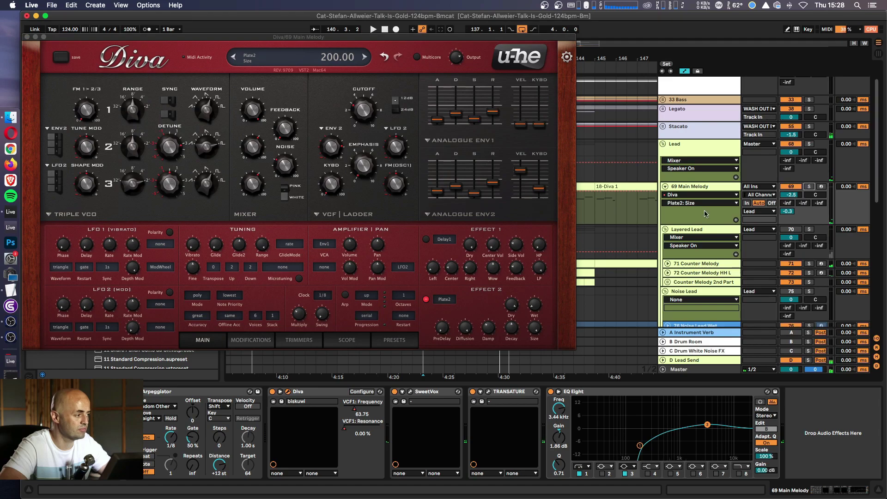
click(27, 37)
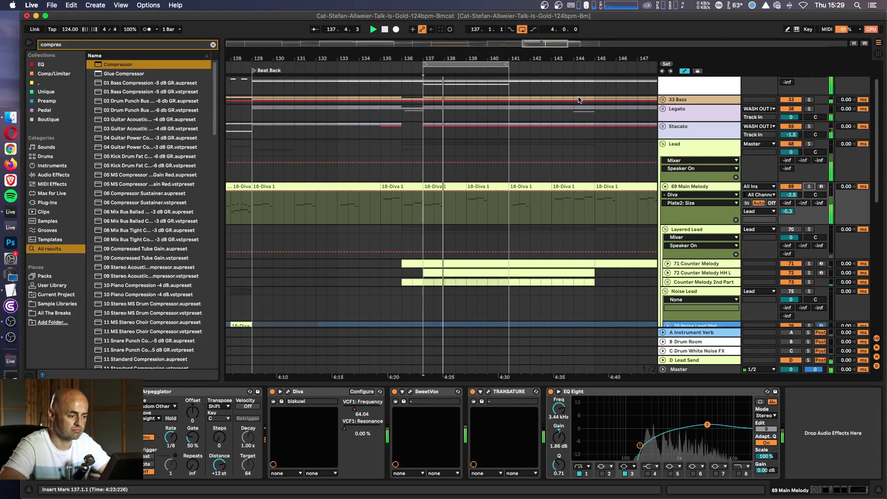
- Open the Main Melody clip at bar 139 for note editing, fold the view to its used notes and play it
drag(536, 57, 469, 57)
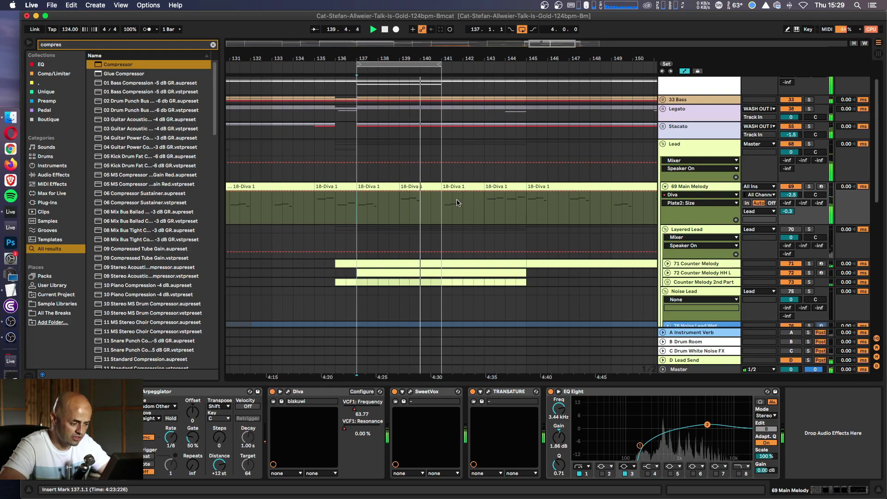
double_click(412, 187)
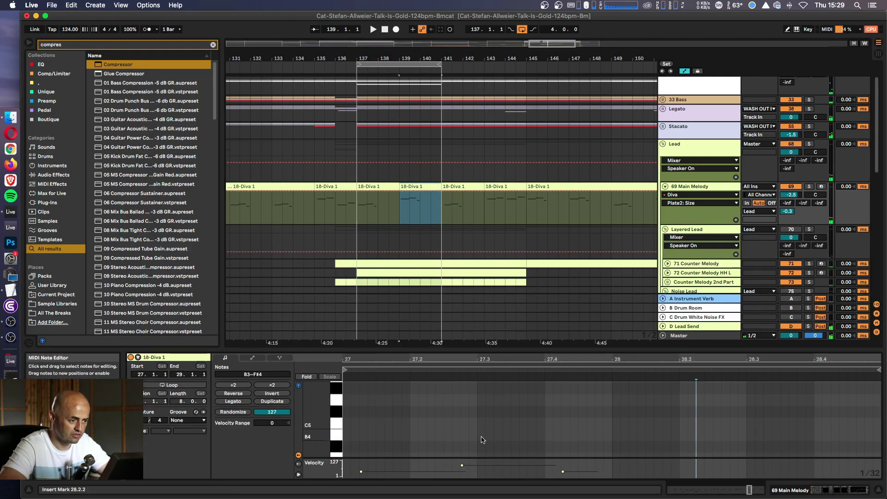
click(373, 187)
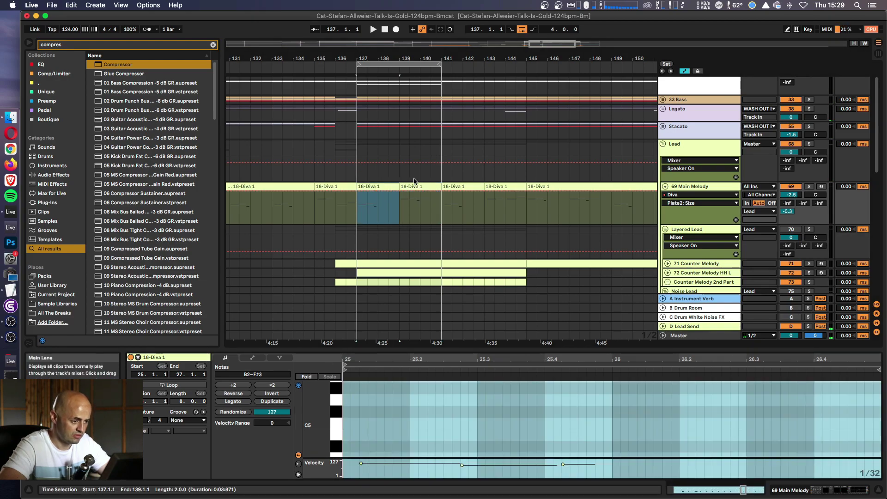
click(305, 377)
click(415, 199)
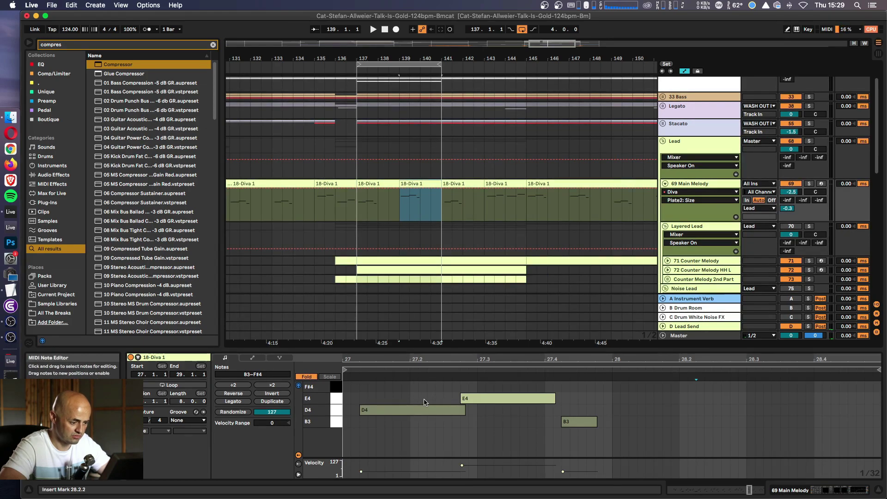
key(space)
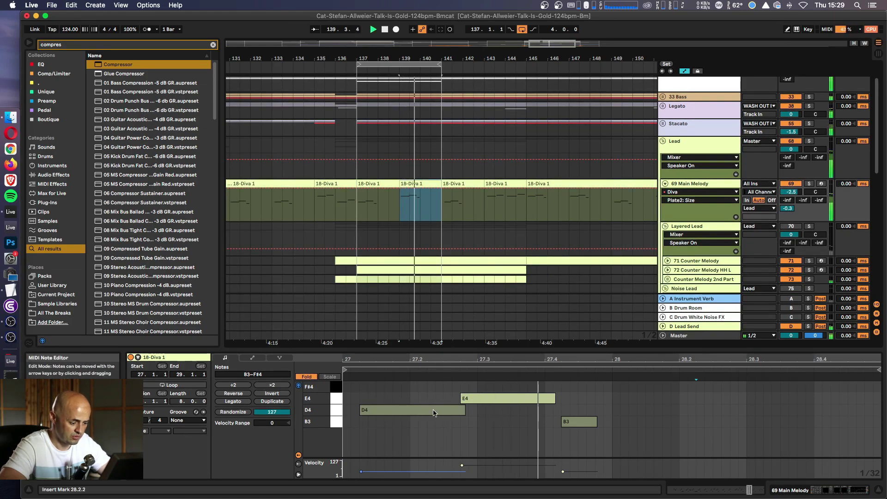
- Raise the D4 note's velocity to 72 and set the Main Melody track volume to -2.7 dB
click(368, 473)
drag(361, 471, 362, 468)
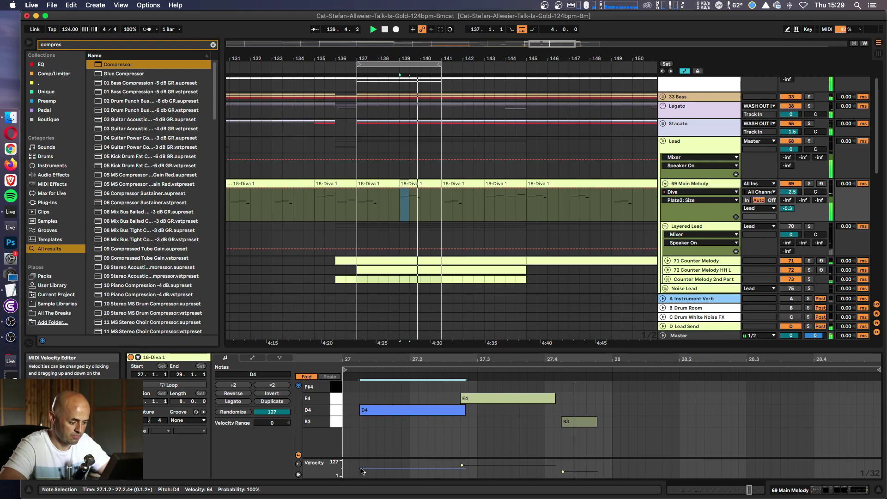
drag(361, 471, 361, 467)
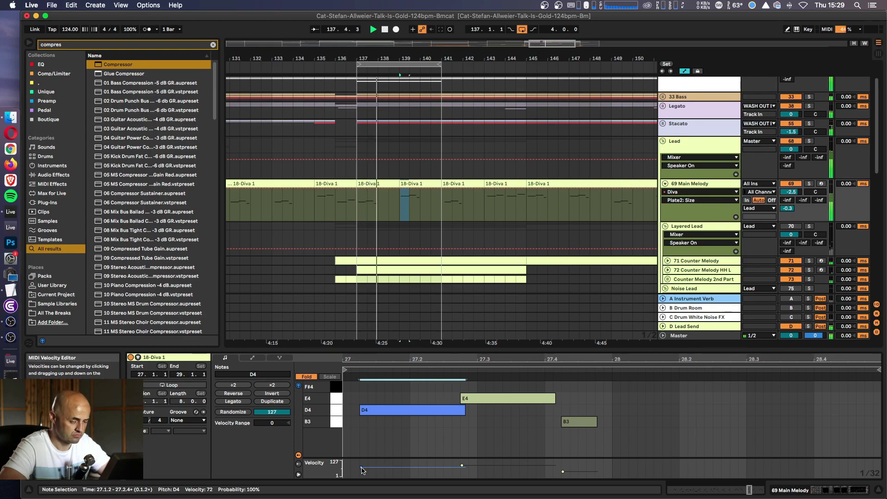
drag(791, 192, 791, 193)
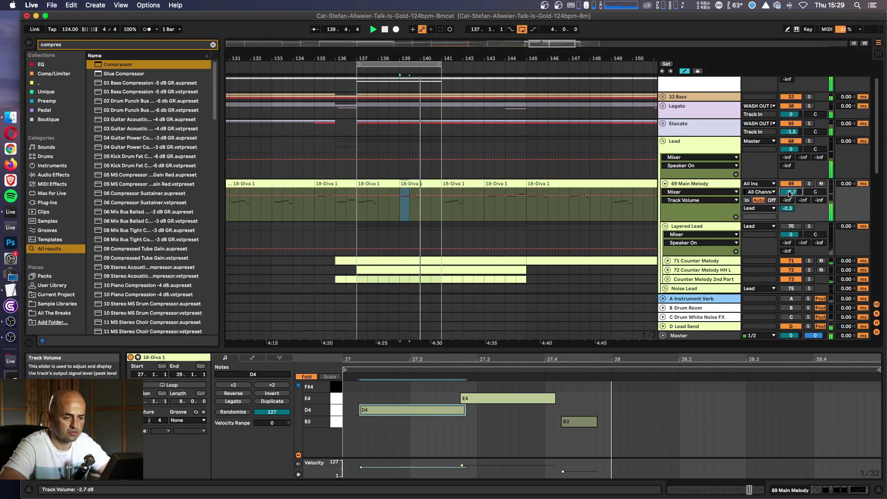
- Show the devices of the Lead Send return and reactivate the Layered Lead group
click(691, 226)
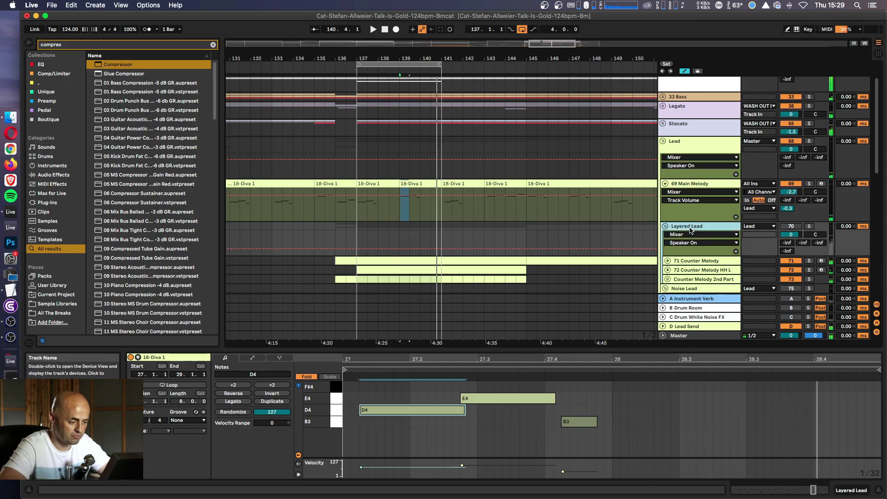
click(686, 326)
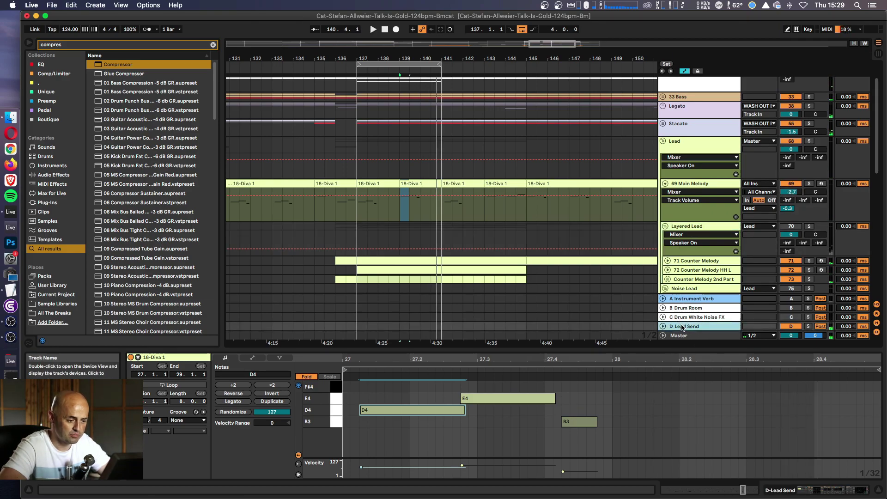
key(super+z)
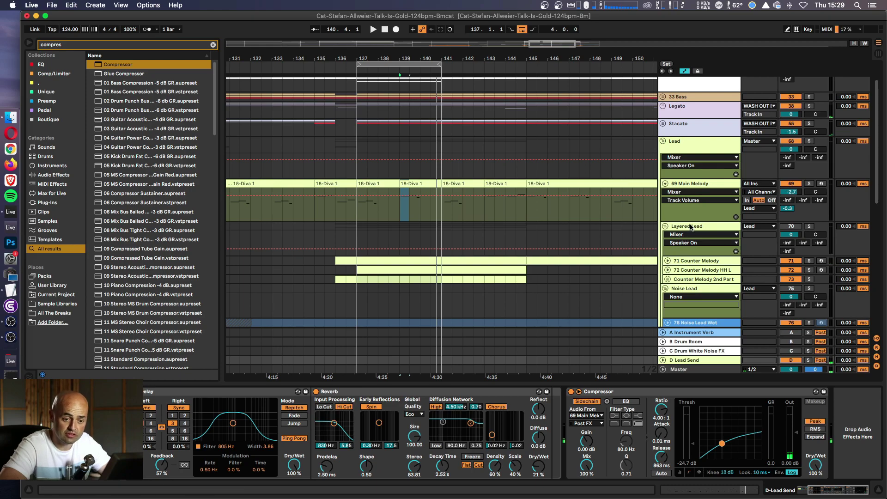
click(726, 227)
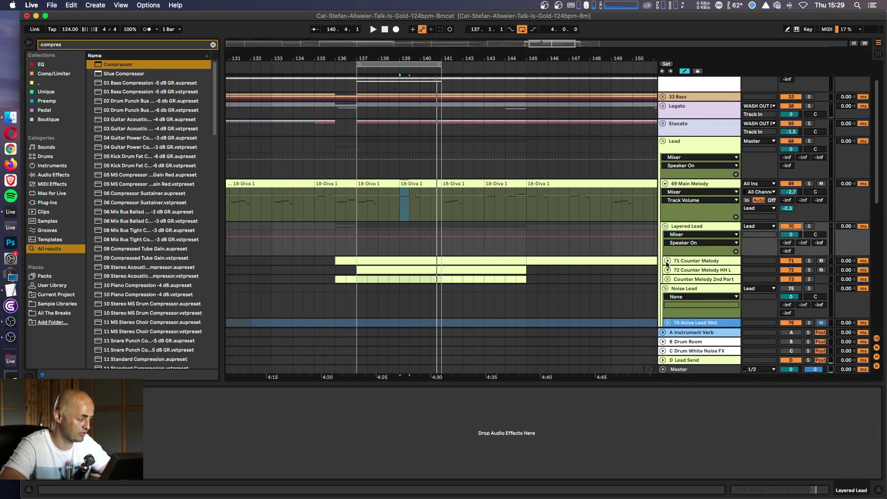
- Check the recording status in OBS, return to Ableton Live and play the loop
click(10, 333)
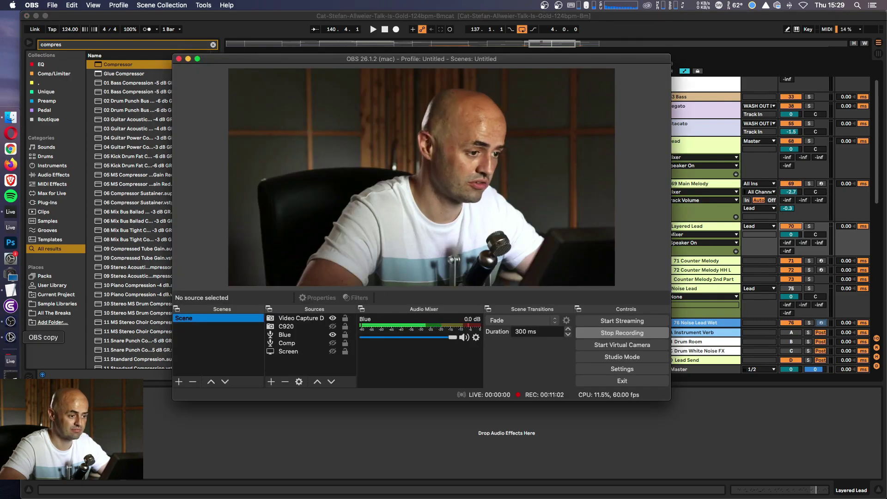
click(524, 17)
key(space)
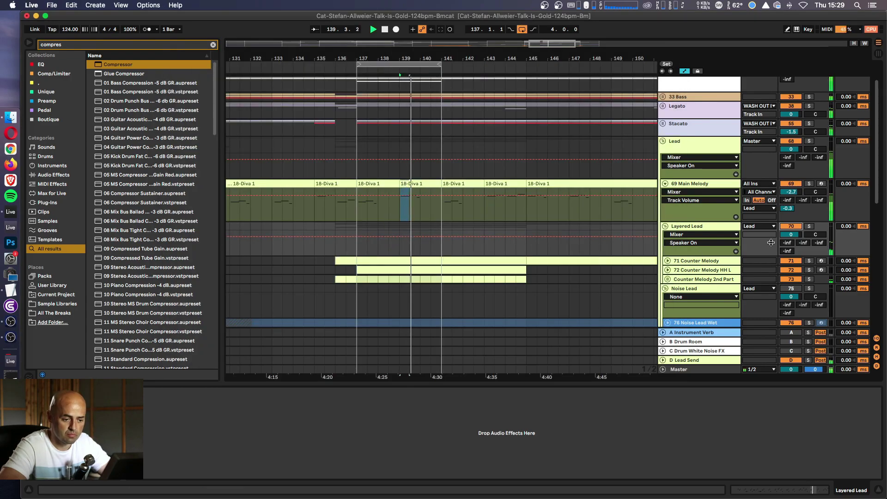
- Unfold the 71 Counter Melody track and solo the Layered Lead group
click(668, 260)
scroll(689, 264, down, 3)
click(815, 164)
- Select bar 138 to 139 on the Counter Melody track and loop that single bar
click(374, 229)
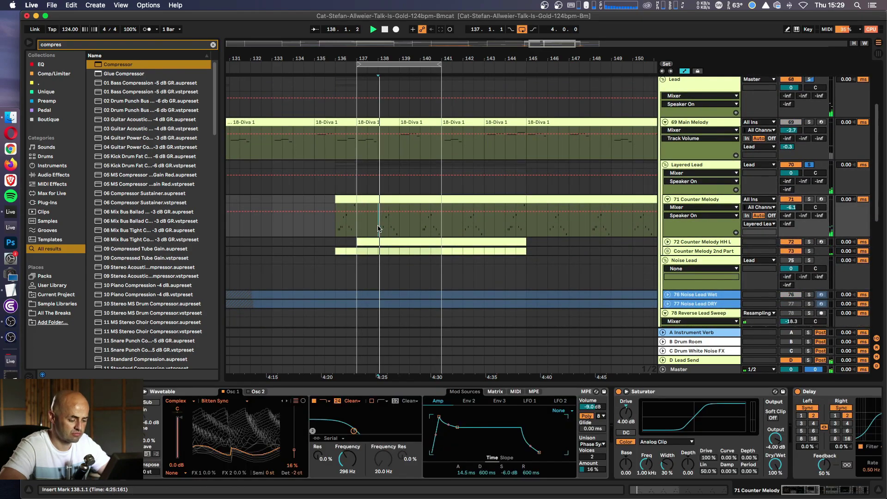
drag(378, 230, 396, 230)
key(super+l)
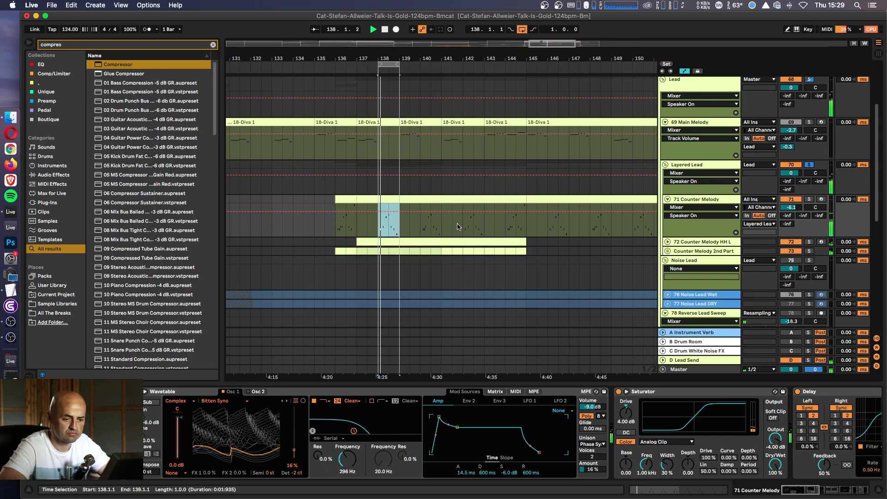
- Deactivate the 72 Counter Melody HH layer track, colour it red, assign that colour to its clips and fold the track
click(791, 242)
click(668, 243)
right_click(691, 244)
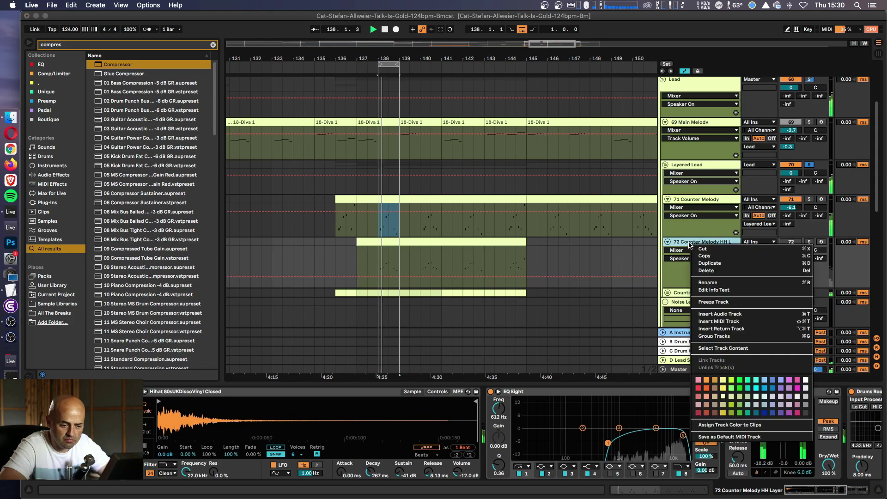
click(697, 389)
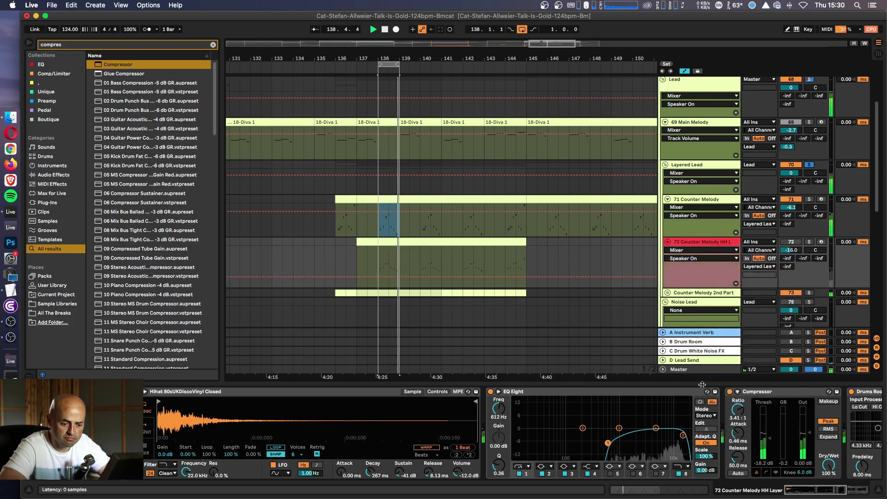
right_click(706, 242)
click(733, 425)
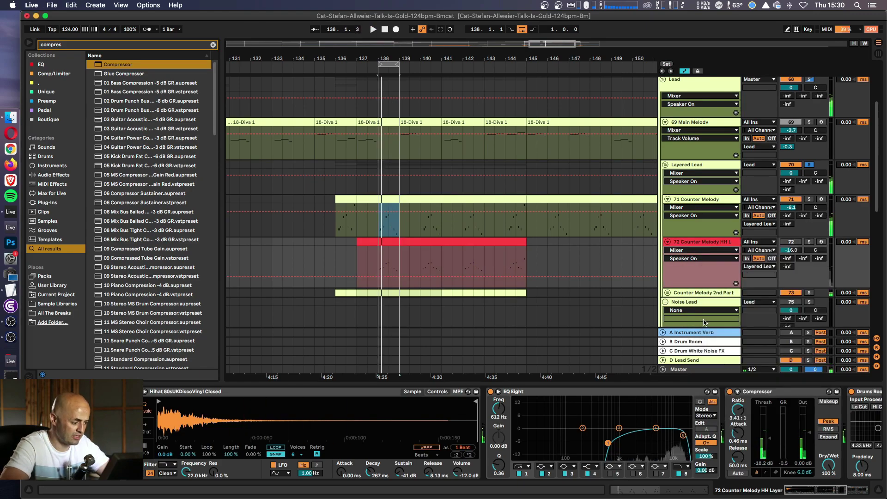
scroll(593, 444, right, 5)
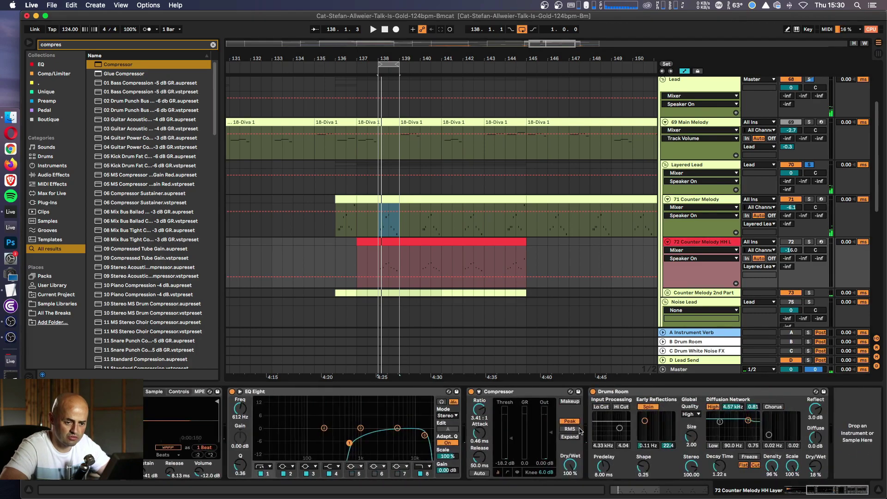
click(668, 241)
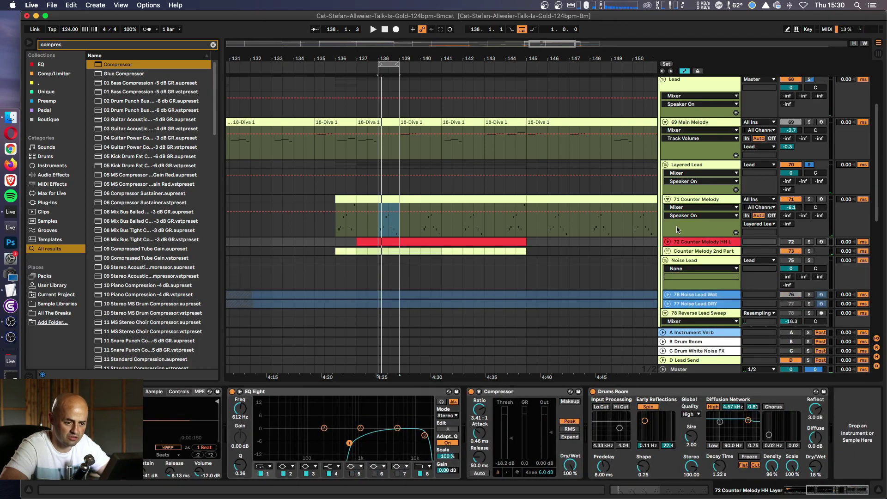
- Unfold the Counter Melody 2nd Part group and audition it soloed in the loop
click(698, 204)
click(688, 251)
click(667, 251)
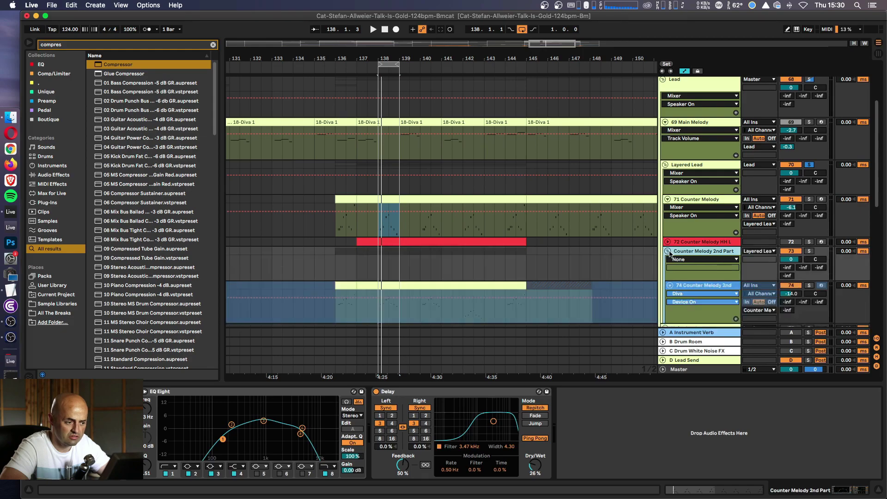
scroll(767, 226, down, 3)
click(809, 193)
key(space)
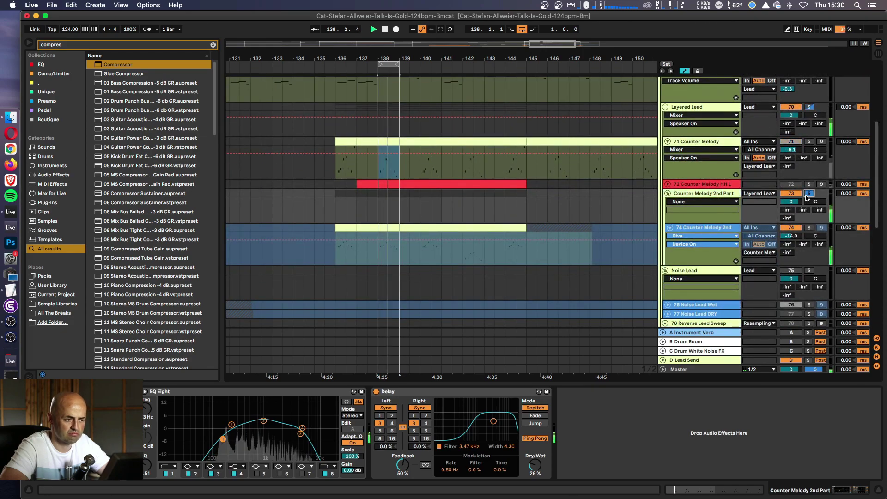
key(space)
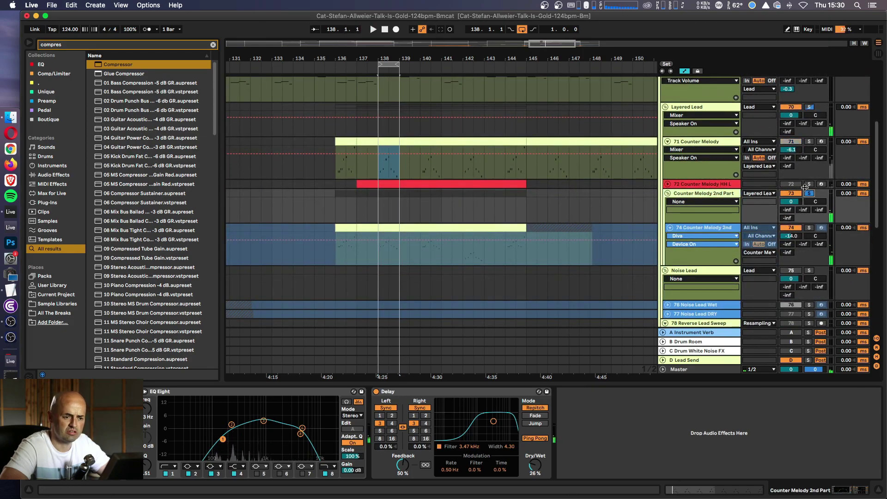
- Add the Layered Lead group to the solo and compare the layers by toggling 74 Counter Melody 2nd and muting 71 Counter Melody
super+click(809, 106)
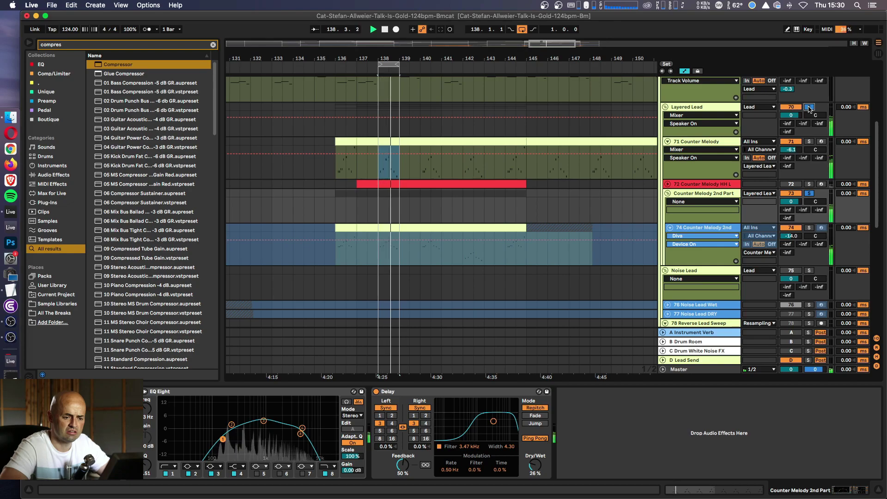
click(796, 229)
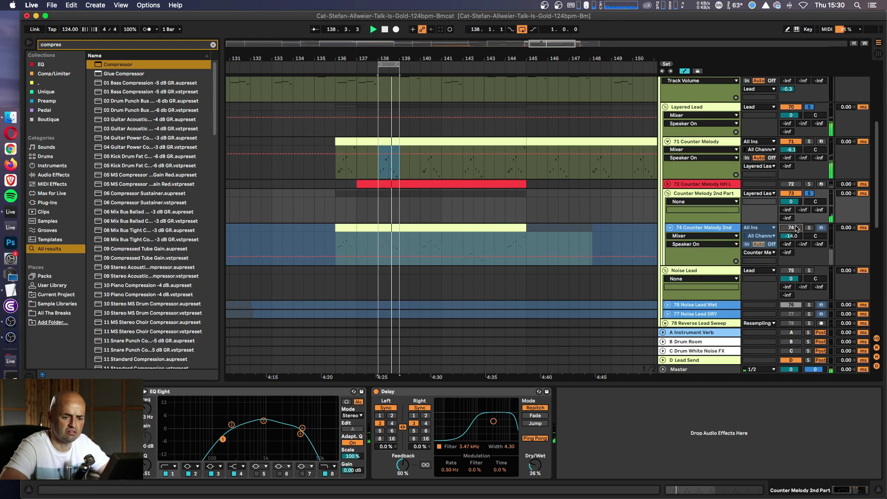
click(791, 228)
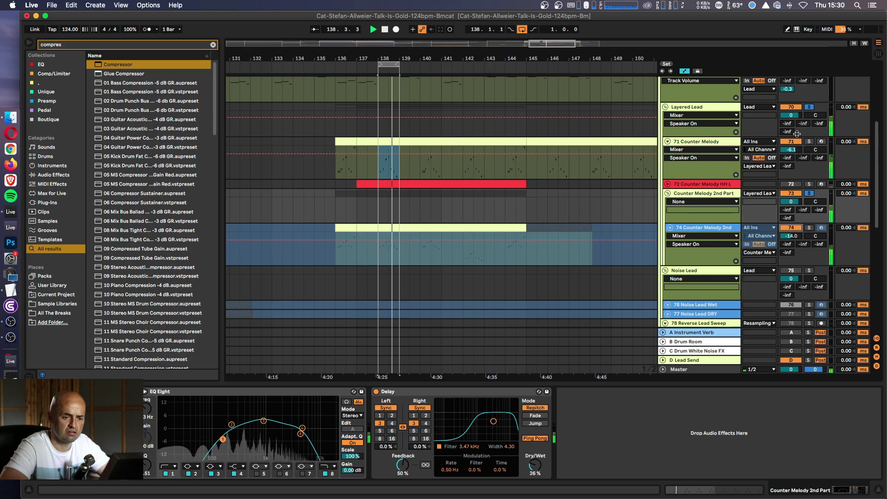
click(791, 141)
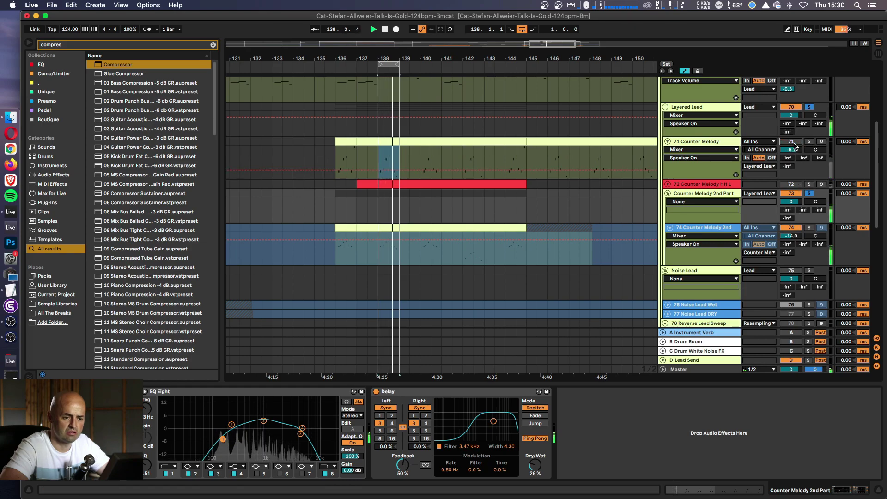
- Move the Counter Melody 2nd Part group above the Counter Melody track and fold the Noise Lead group
drag(715, 195, 710, 142)
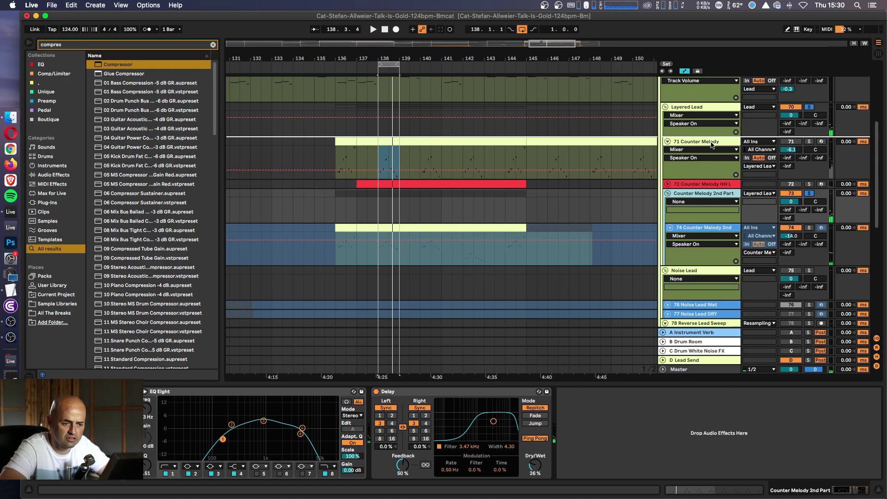
drag(695, 184, 693, 182)
scroll(699, 204, down, 3)
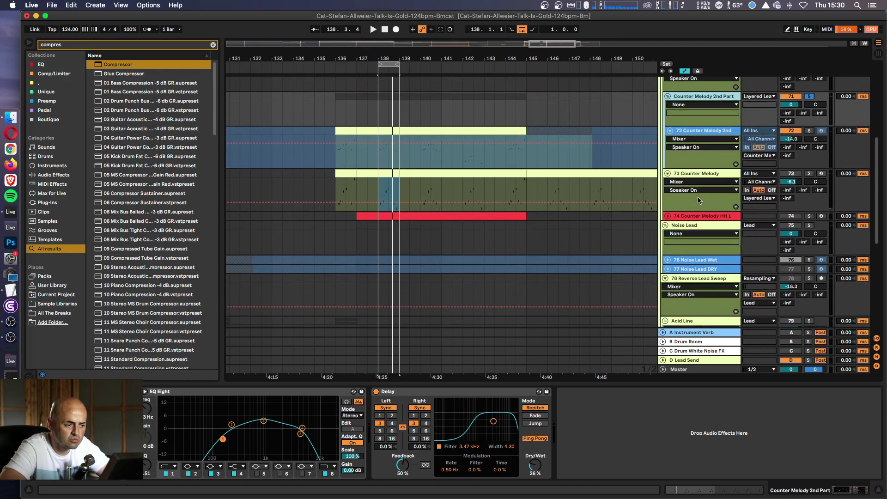
scroll(693, 134, up, 3)
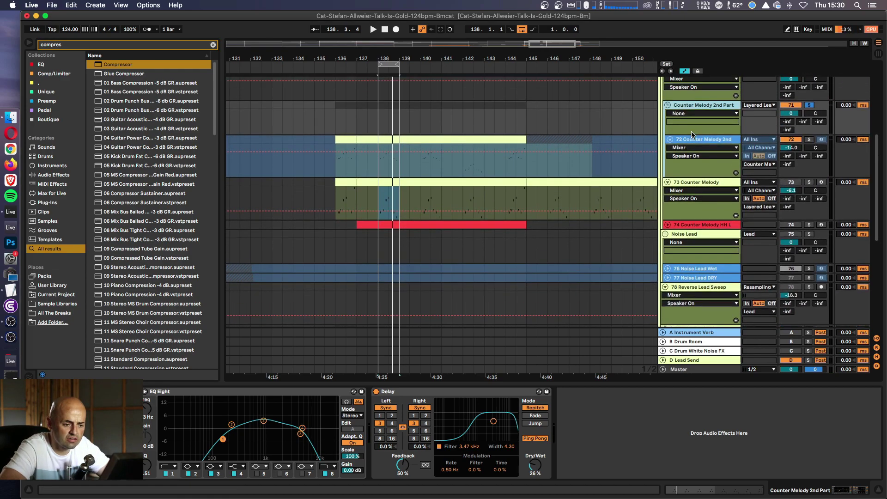
click(665, 262)
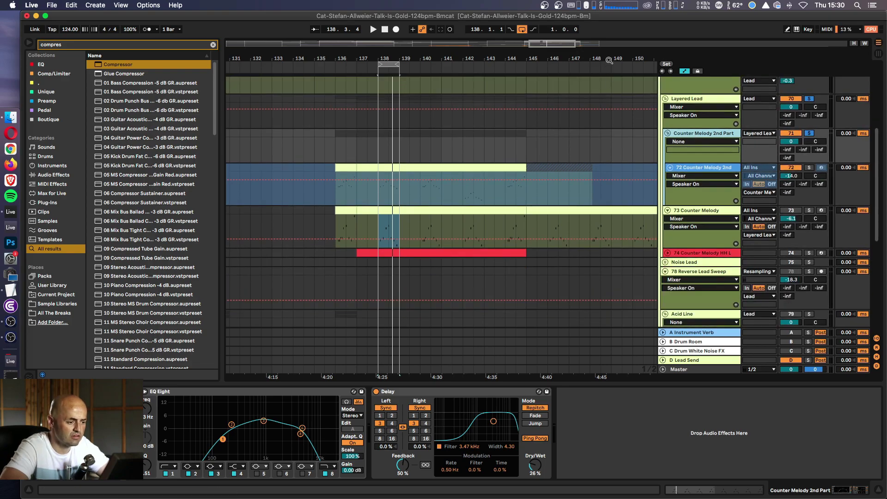
- Move the Counter Melody track back above the Counter Melody 2nd Part group
key(minus)
key(minus)
key(minus)
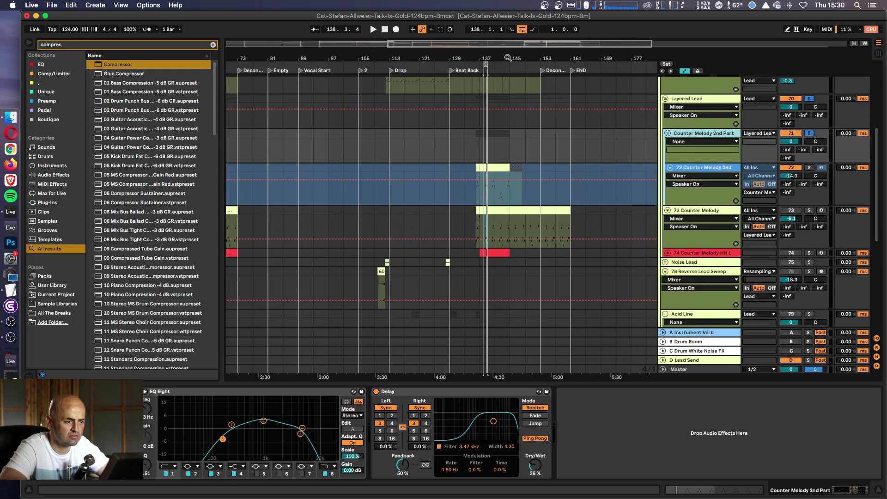
key(minus)
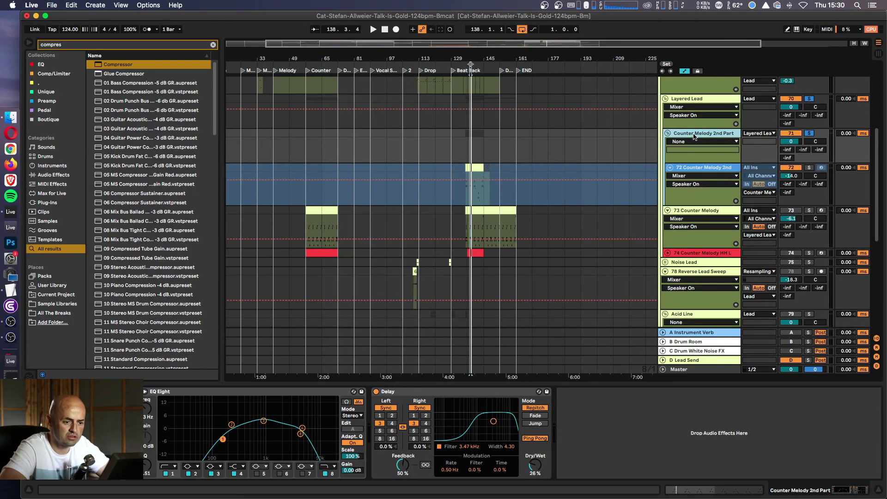
click(690, 212)
drag(691, 213, 705, 147)
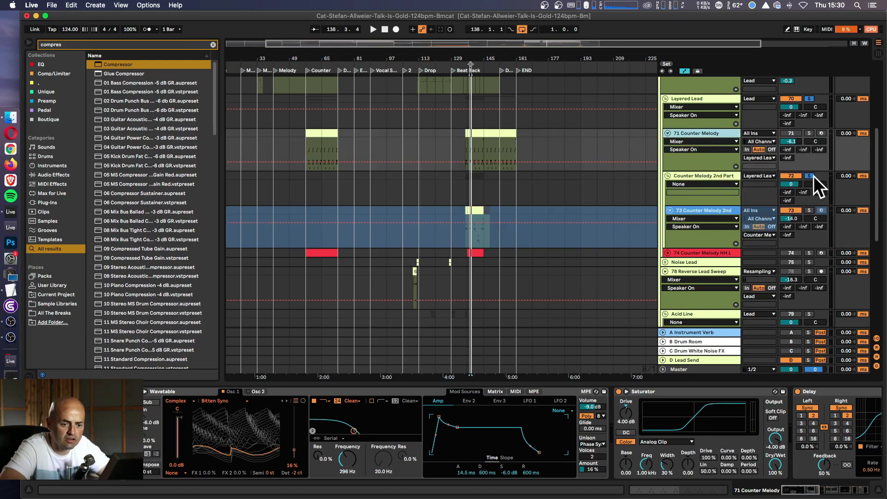
- Clear the lead group solos, then deactivate and fold the Counter Melody 2nd Part group
click(802, 176)
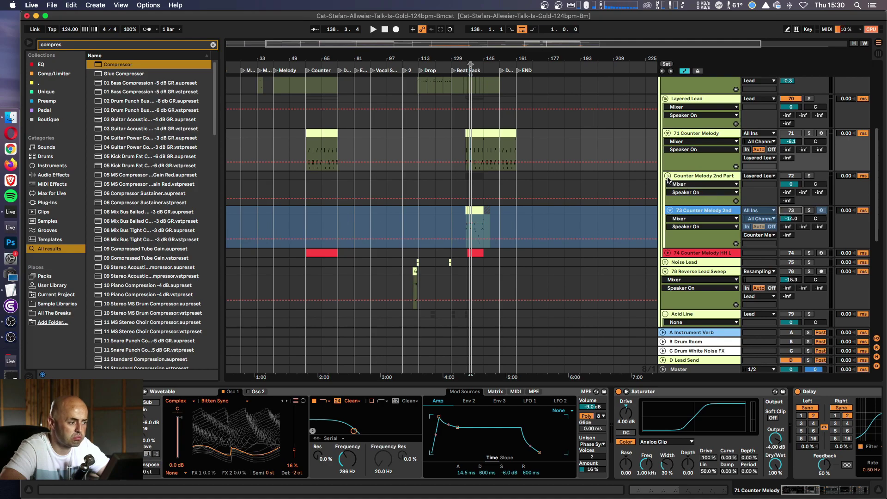
click(667, 176)
- Reactivate the 69 Main Melody and 71 Counter Melody tracks and play the Counter section of the arrangement
scroll(303, 139, up, 3)
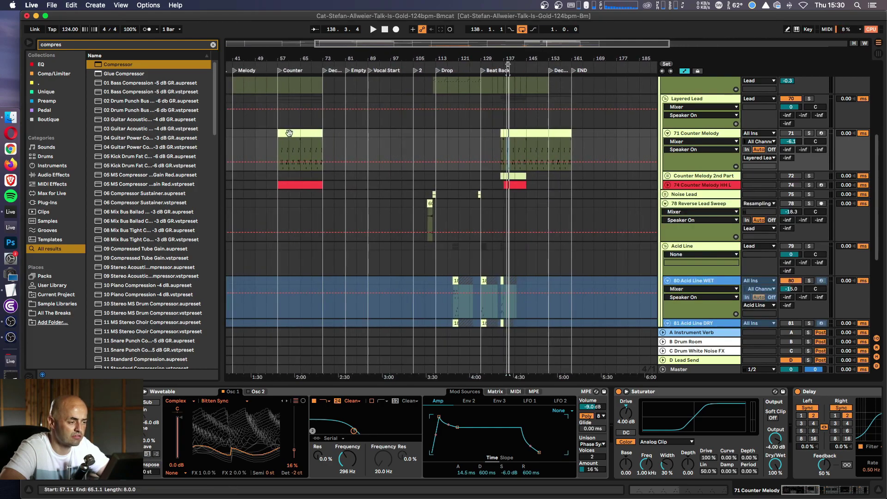
click(302, 144)
key(space)
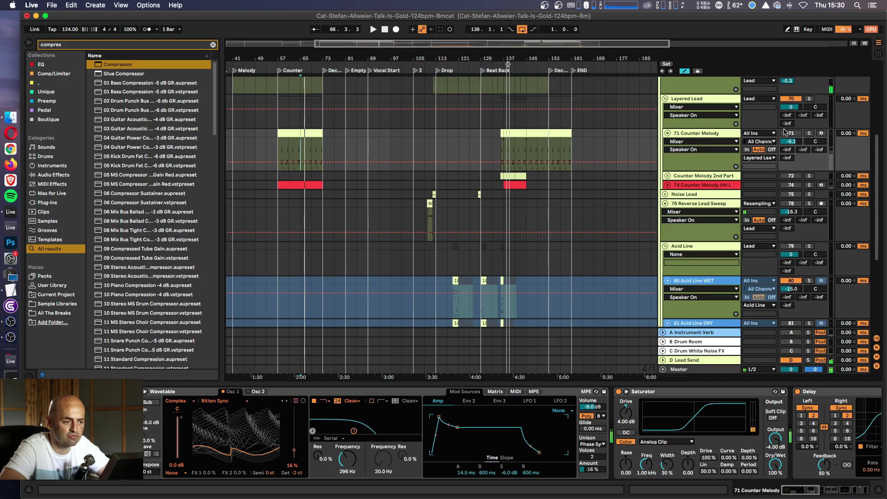
scroll(759, 124, up, 5)
key(space)
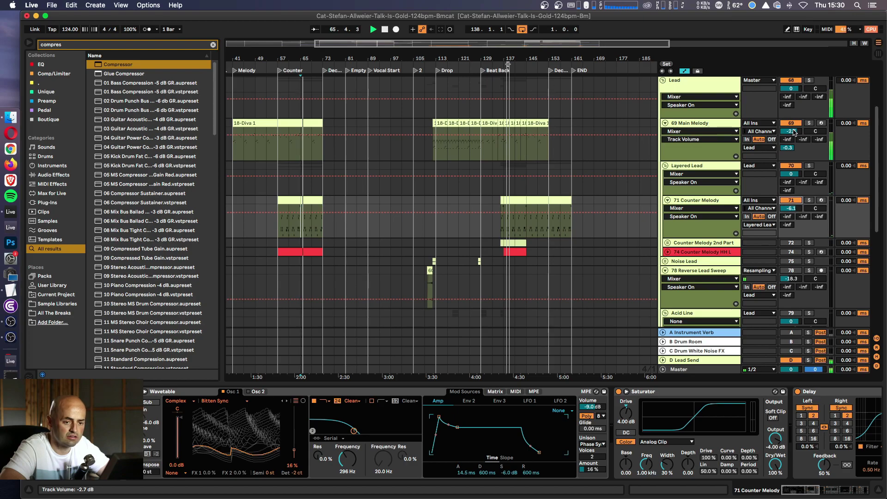
- Raise the 71 Counter Melody track volume to -0.5 dB and play the loop at bar 138
drag(794, 205, 794, 183)
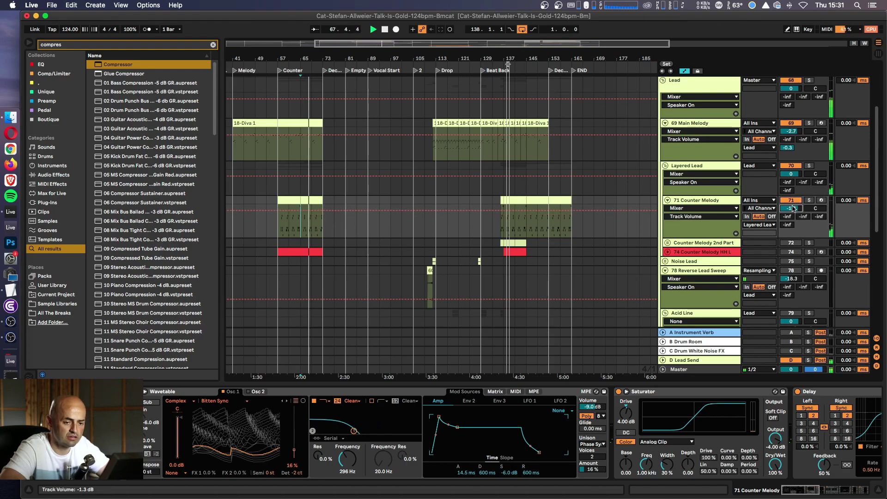
drag(793, 183, 794, 179)
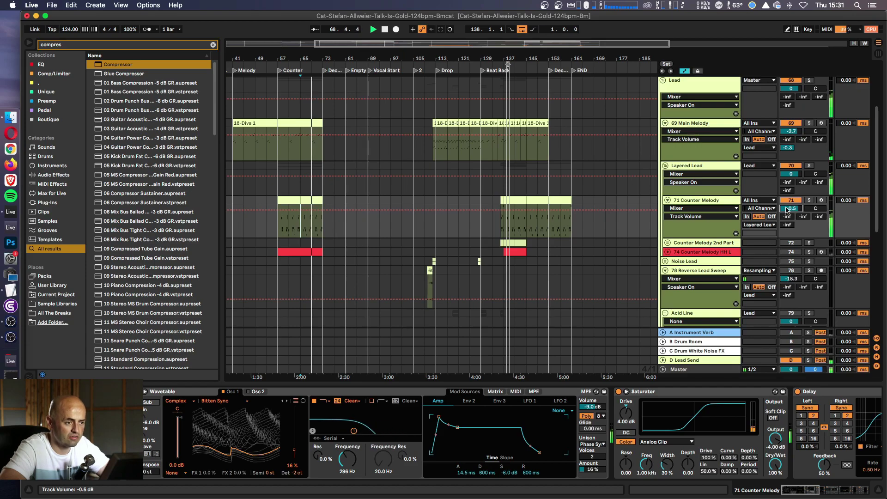
scroll(519, 80, up, 5)
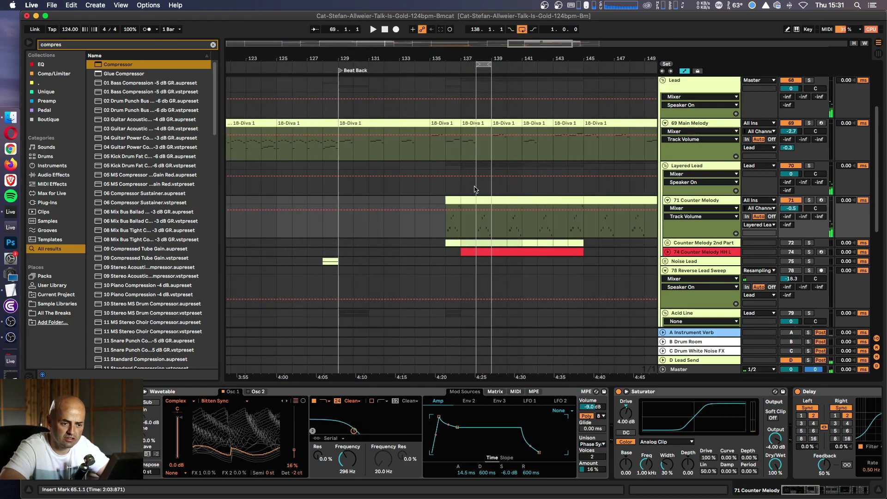
click(483, 190)
key(space)
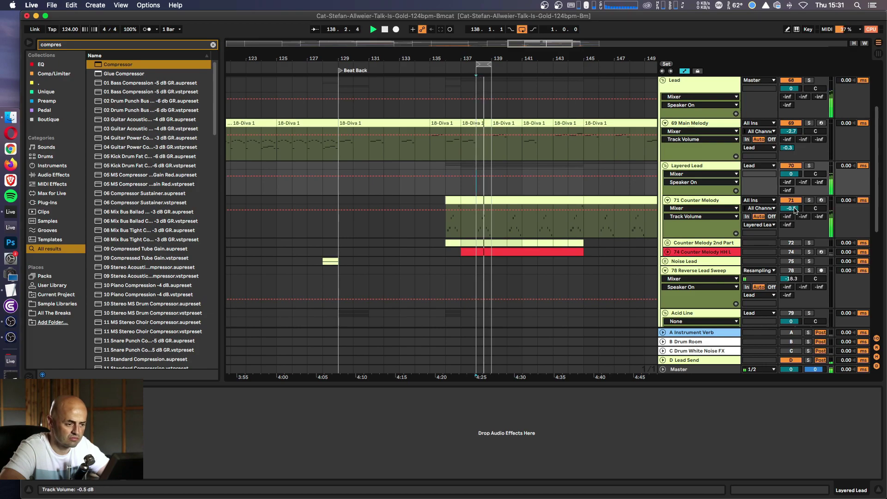
- Bypass the Delay, the Cathedral reverb and the first Compressor on the 71 Counter Melody track
click(707, 203)
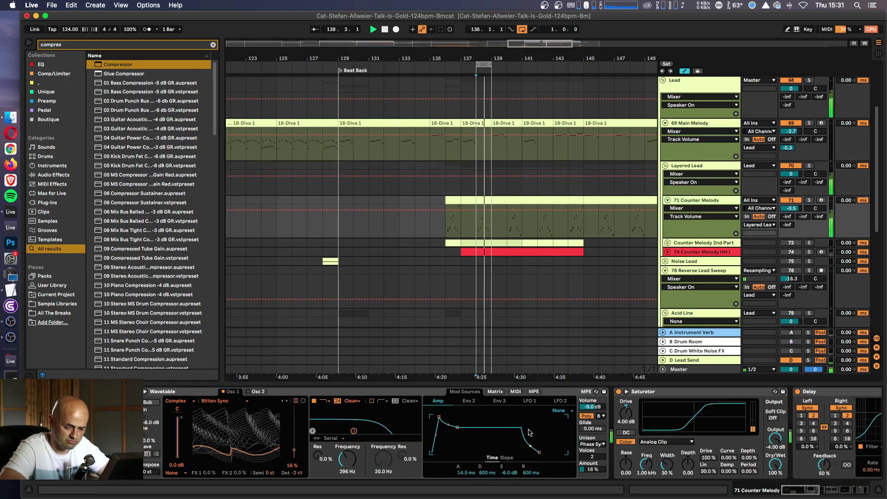
scroll(530, 432, right, 10)
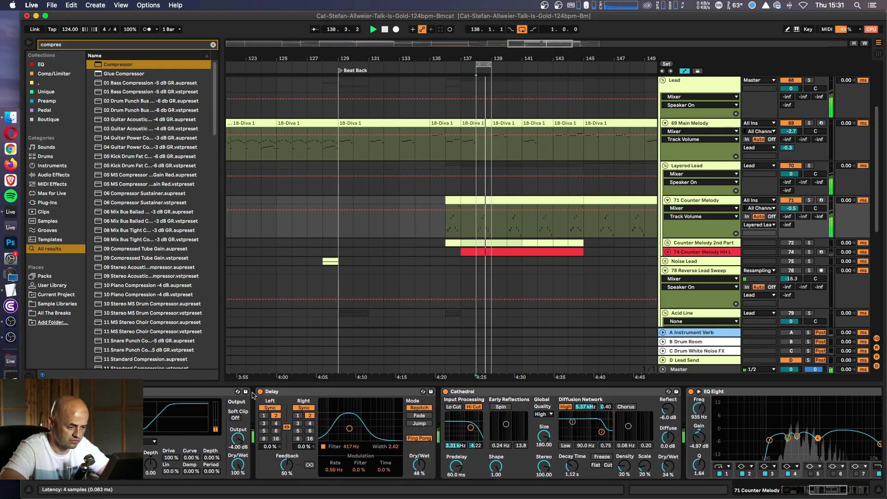
scroll(545, 439, right, 10)
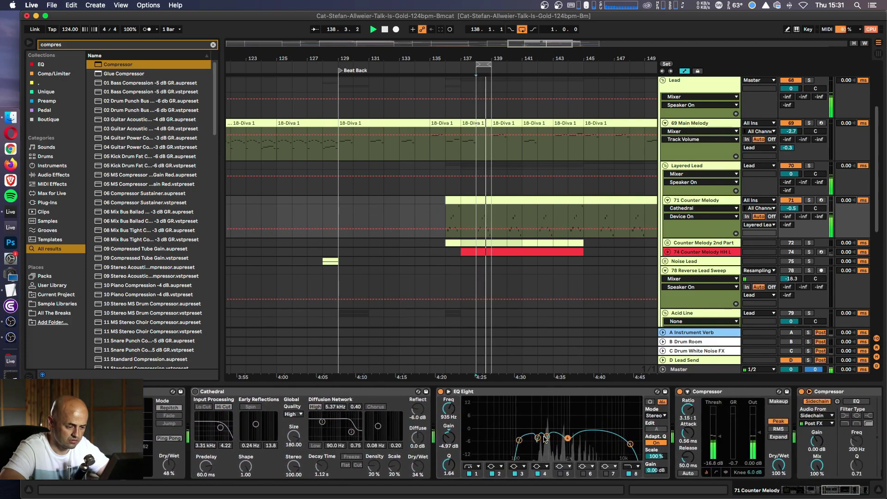
scroll(545, 439, right, 3)
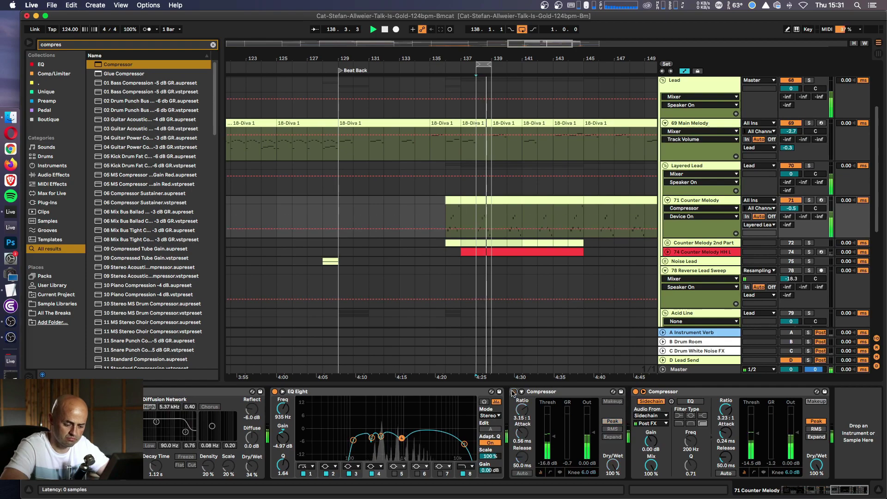
- Delete both Compressors and the EQ Eight from the 71 Counter Melody device chain
click(541, 392)
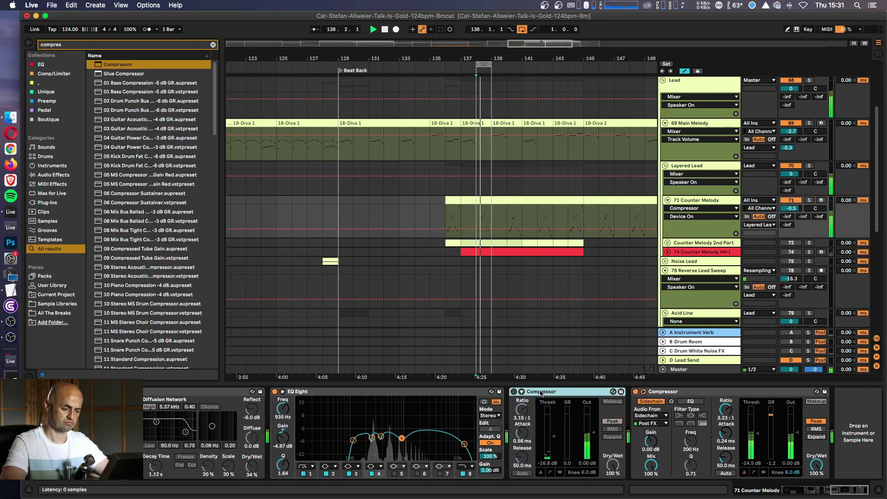
key(Delete)
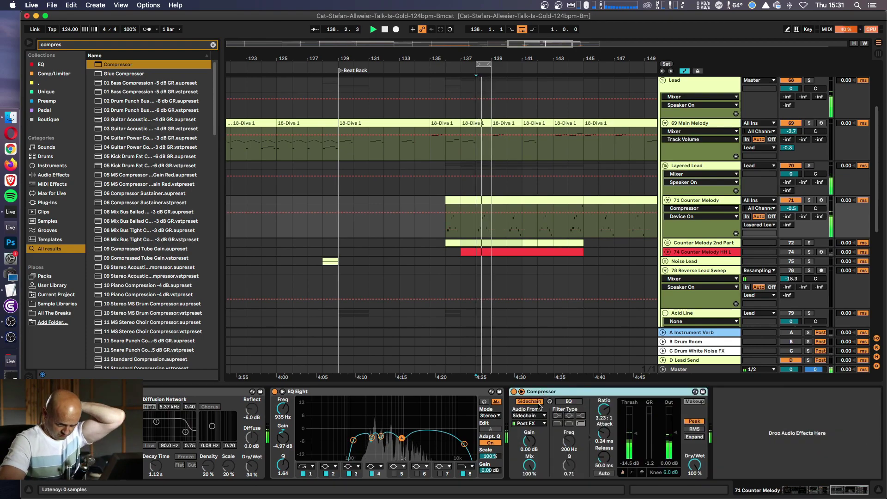
key(Delete)
scroll(508, 416, left, 2)
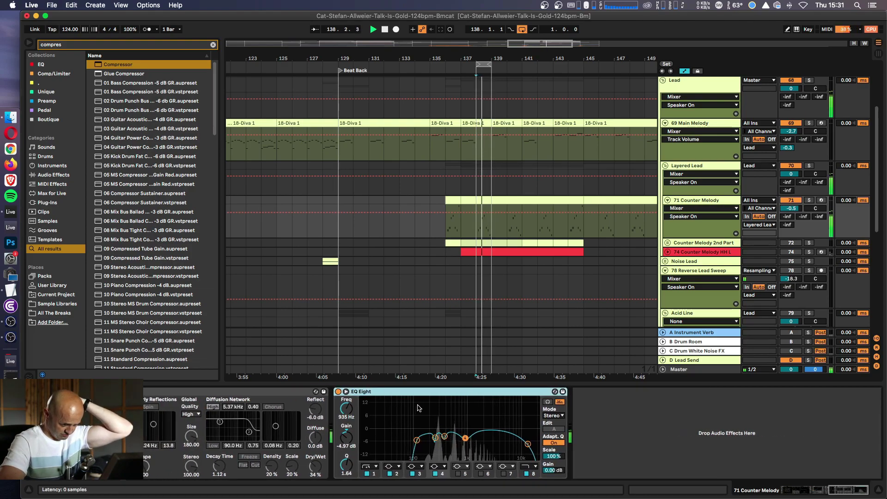
scroll(412, 408, left, 8)
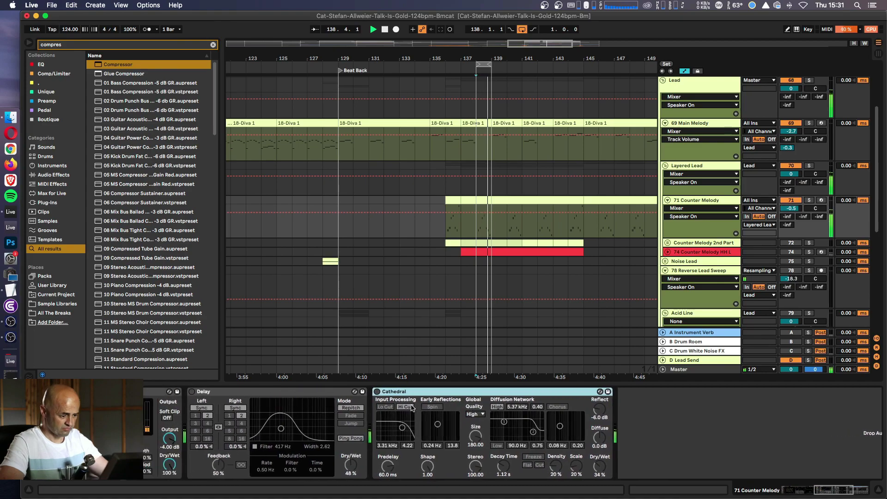
- Delete the Delay, Cathedral reverb and Saturator from the 71 Counter Melody and set its Wavetable Filter 1 frequency to 714 Hz
click(437, 395)
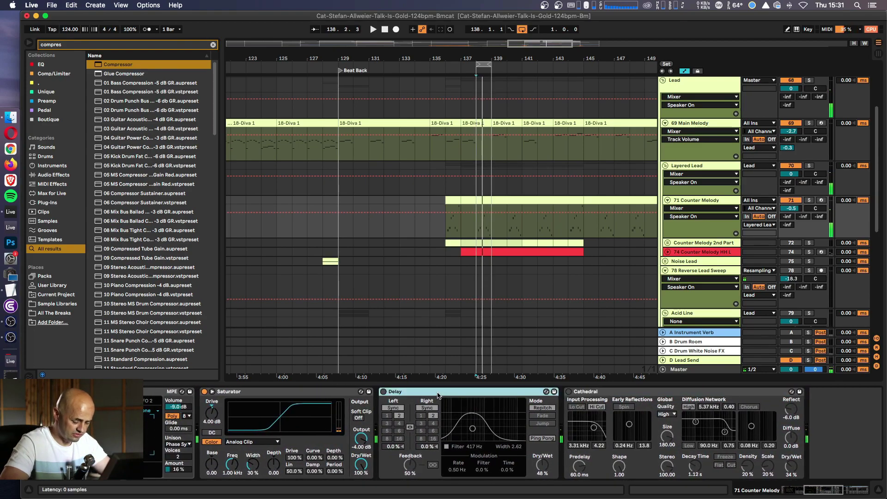
key(Delete)
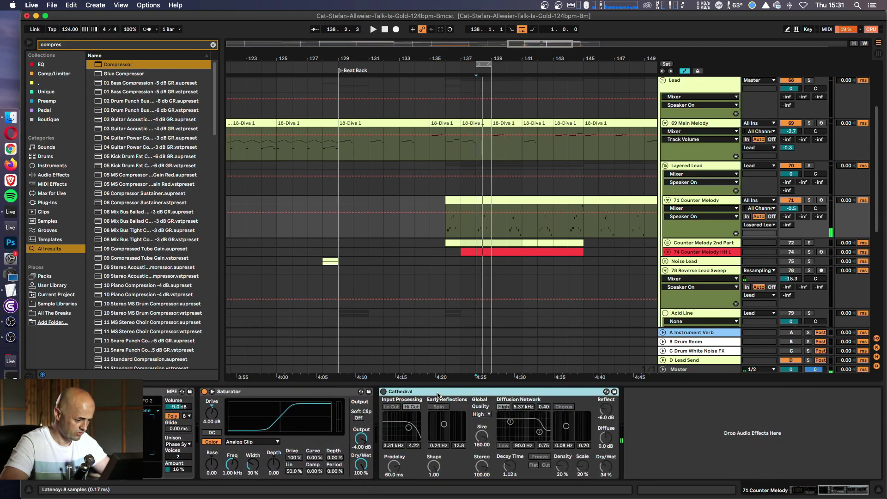
key(Delete)
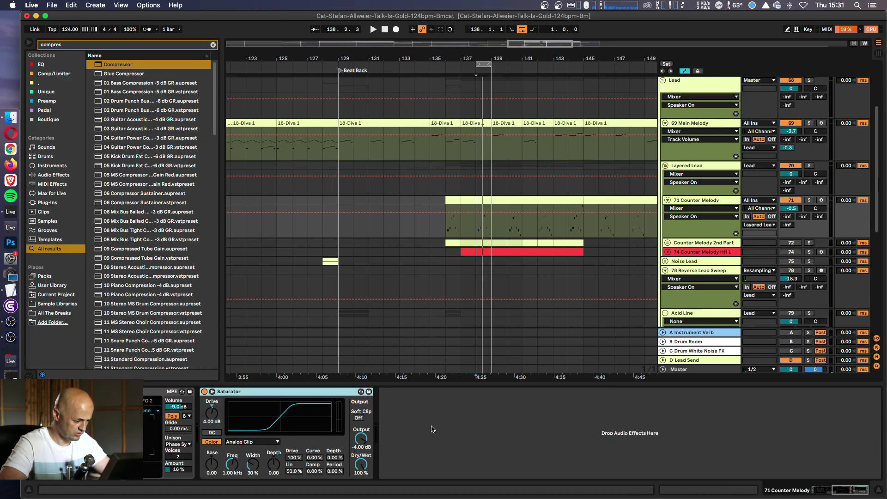
key(Delete)
key(space)
drag(344, 449, 345, 431)
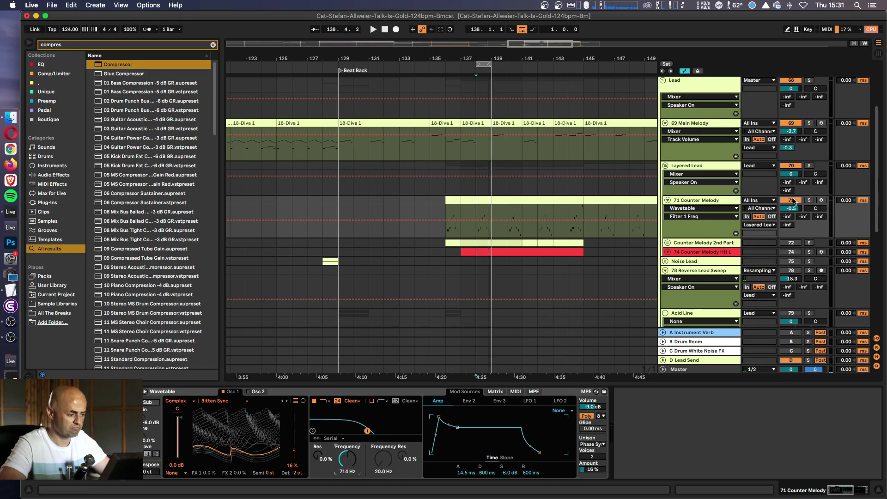
- Ungroup the Layered Lead group so the Counter Melody sits directly in the Lead group
click(686, 167)
click(687, 200)
click(693, 167)
right_click(697, 168)
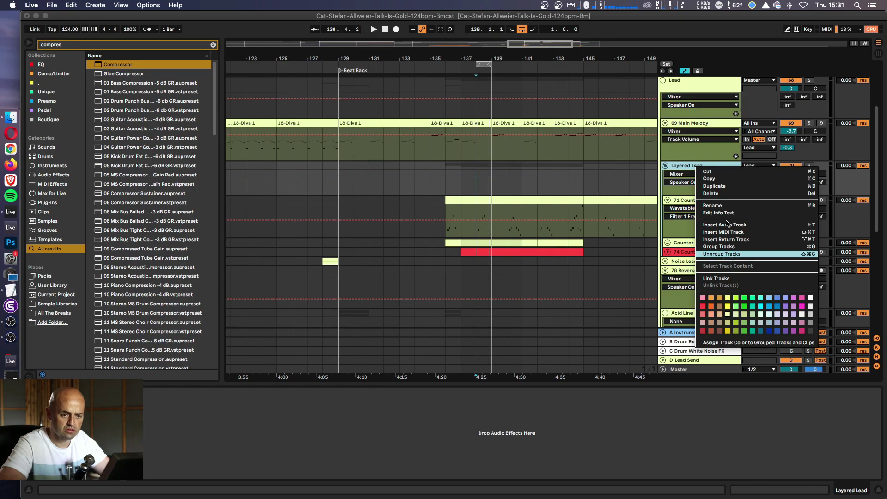
click(722, 253)
- Play the arrangement, extend the loop to start at bar 137, and lower the 70 Counter Melody volume to -9.3 dB
key(space)
drag(791, 174, 790, 183)
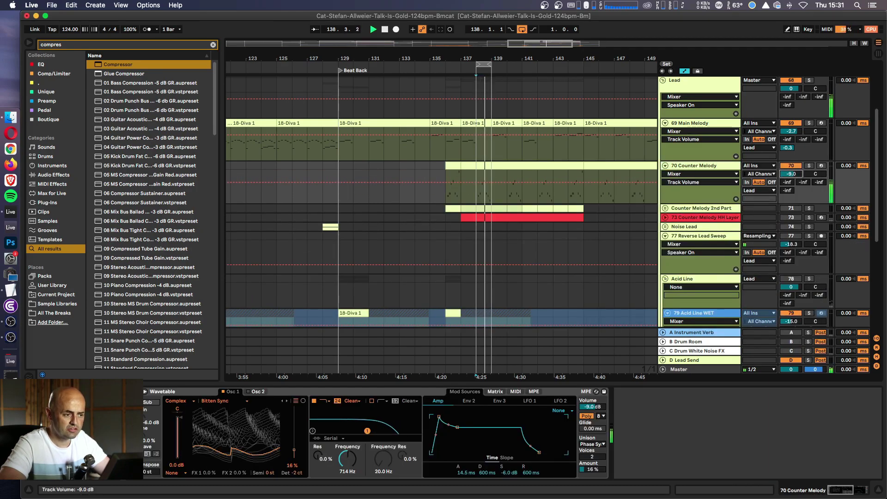
drag(474, 65, 462, 64)
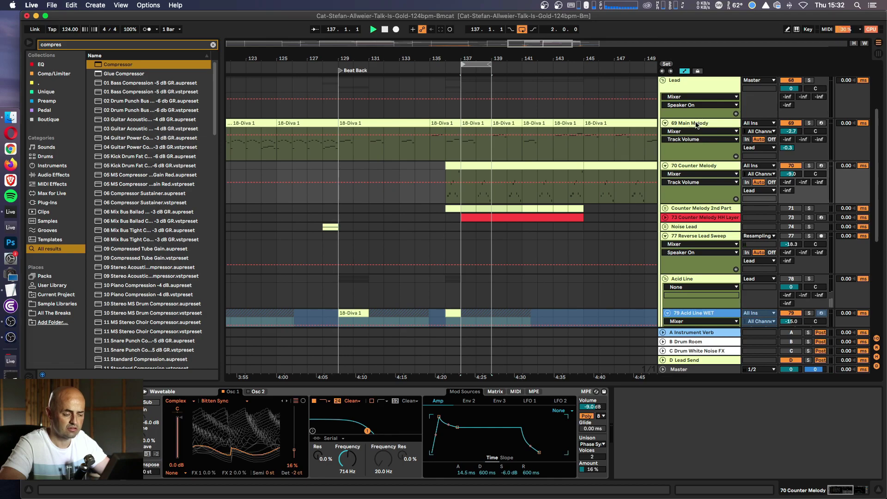
drag(791, 173, 791, 175)
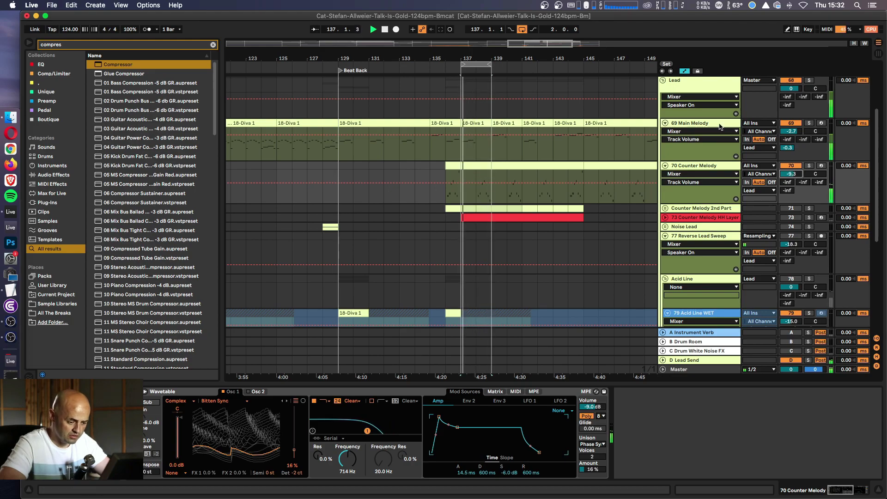
- Group SweetVox and TRANSATURE on the 69 Main Melody track into one Audio Effect Rack for copying
click(740, 139)
key(space)
click(433, 393)
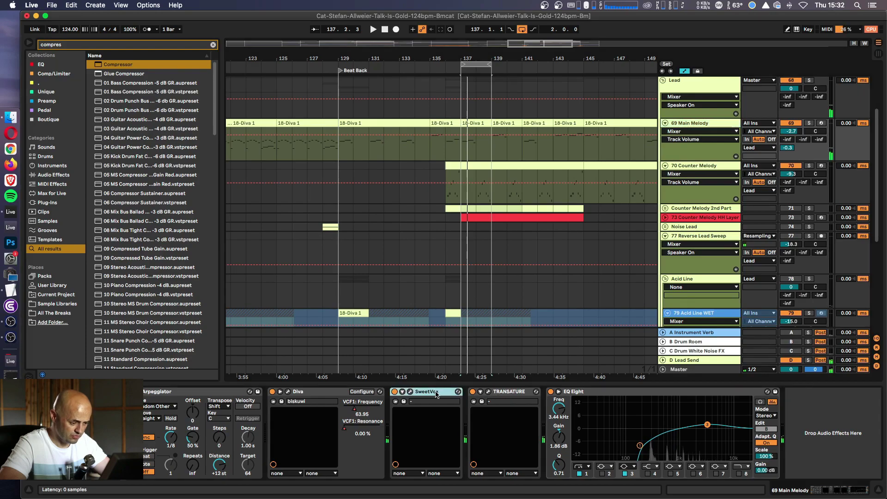
click(507, 394)
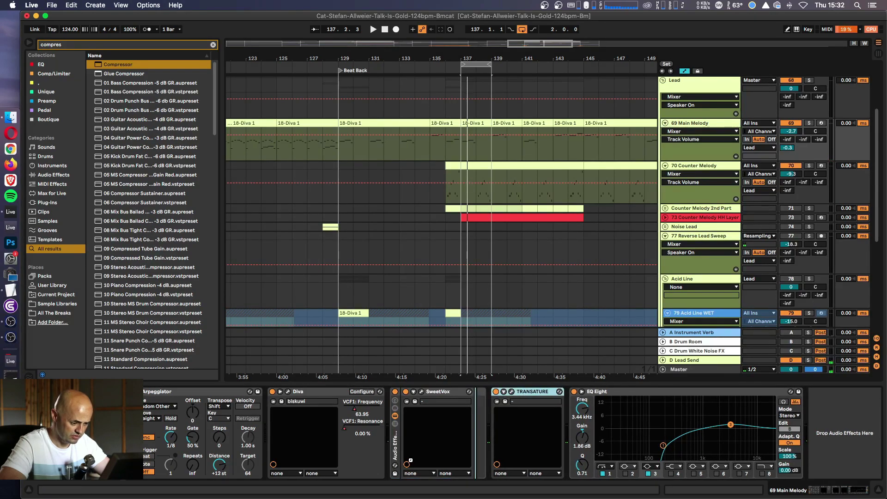
click(396, 447)
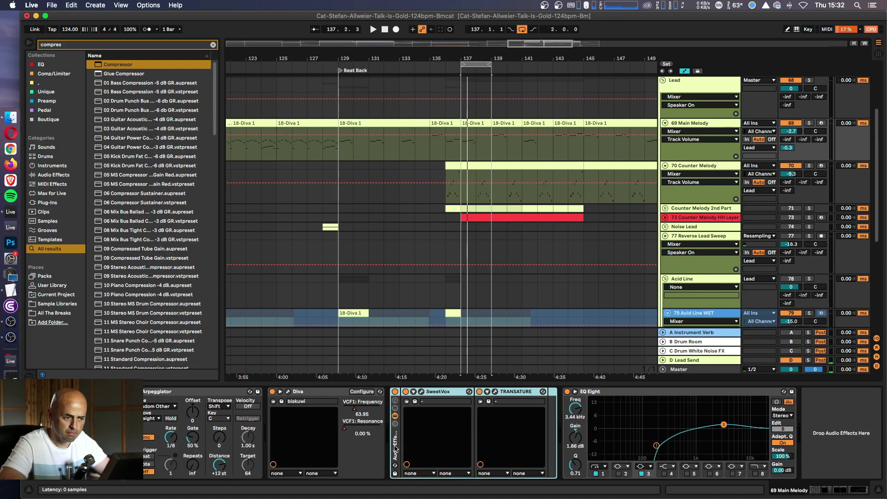
- Paste the SweetVox and TRANSATURE rack after Wavetable on the 70 Counter Melody track and play the loop
click(713, 168)
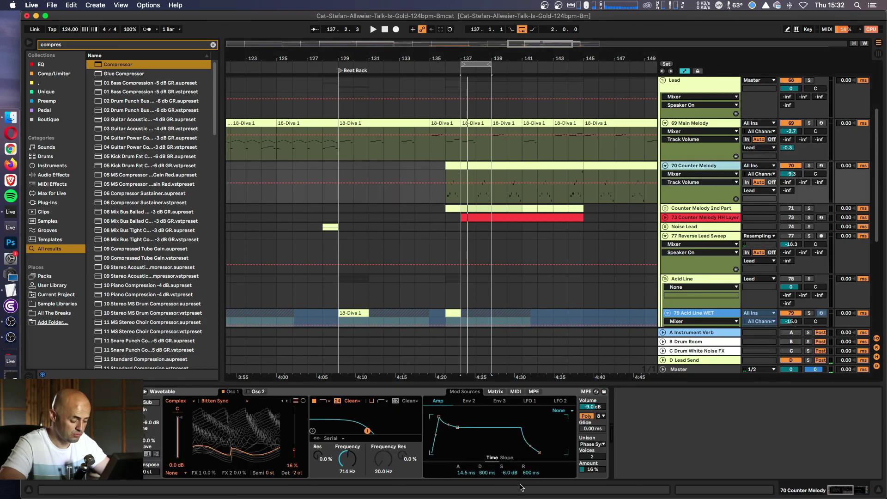
click(656, 463)
key(super+v)
key(space)
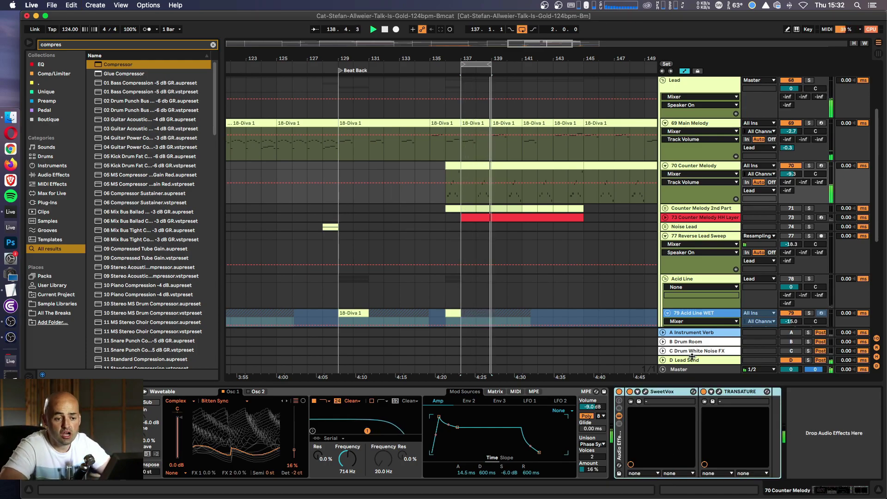
- Raise the 70 Counter Melody volume to -7.7 dB and open the SweetVox and TRANSATURE windows one above the other
drag(791, 173, 791, 171)
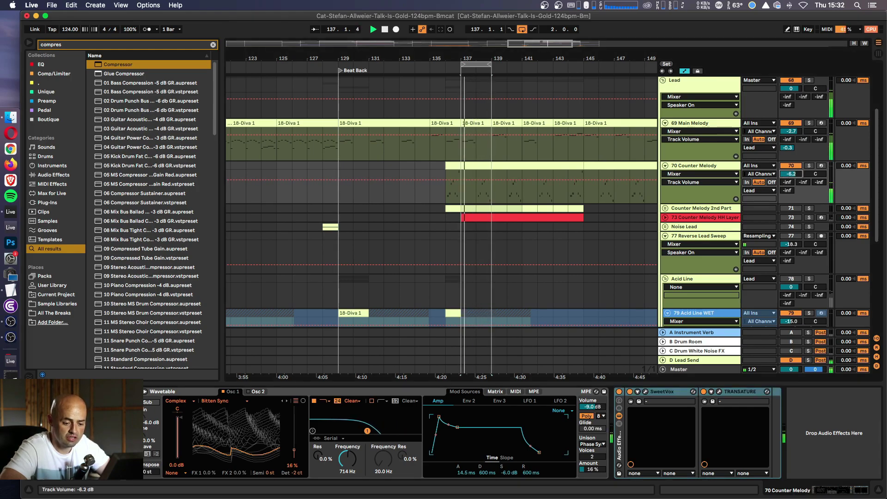
click(719, 391)
click(645, 392)
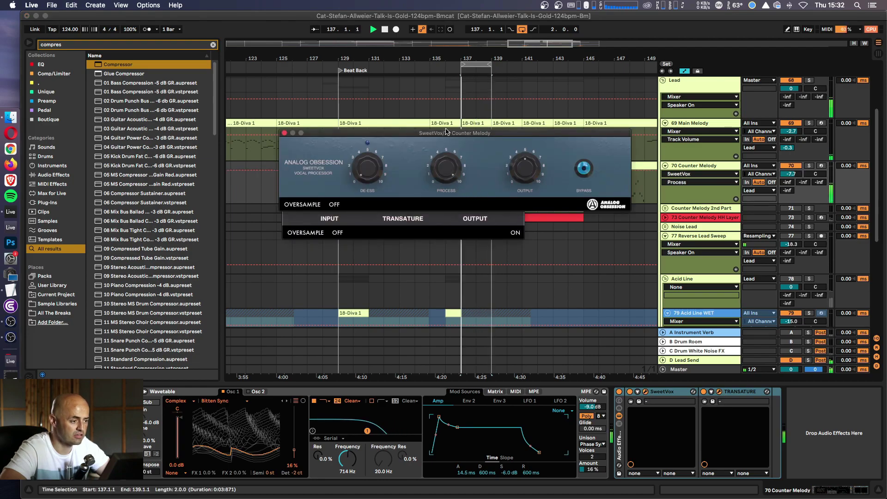
drag(363, 133, 342, 242)
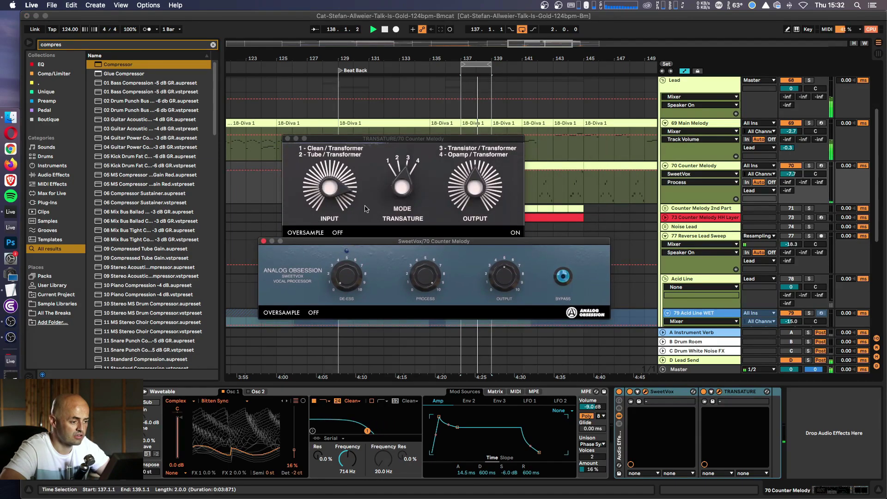
- Adjust the TRANSATURE input, raise the 70 Counter Melody volume to -4.8 dB, and close both plug-in windows
drag(325, 200, 332, 170)
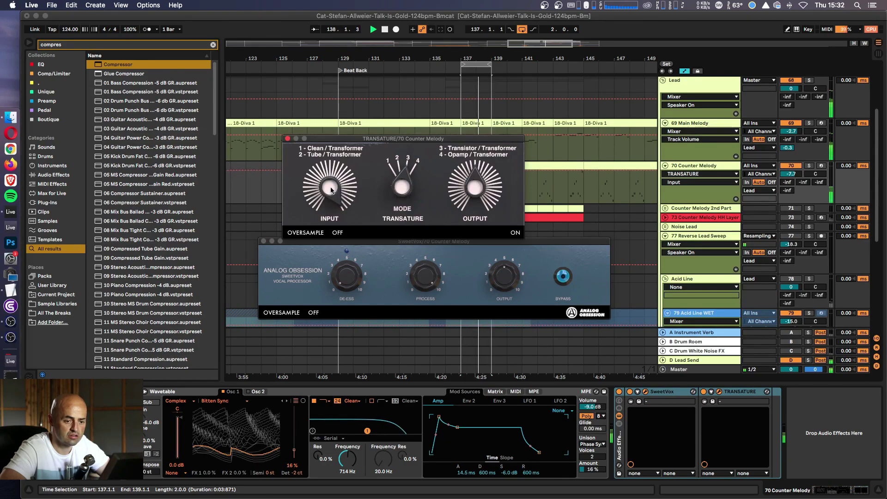
drag(791, 173, 791, 163)
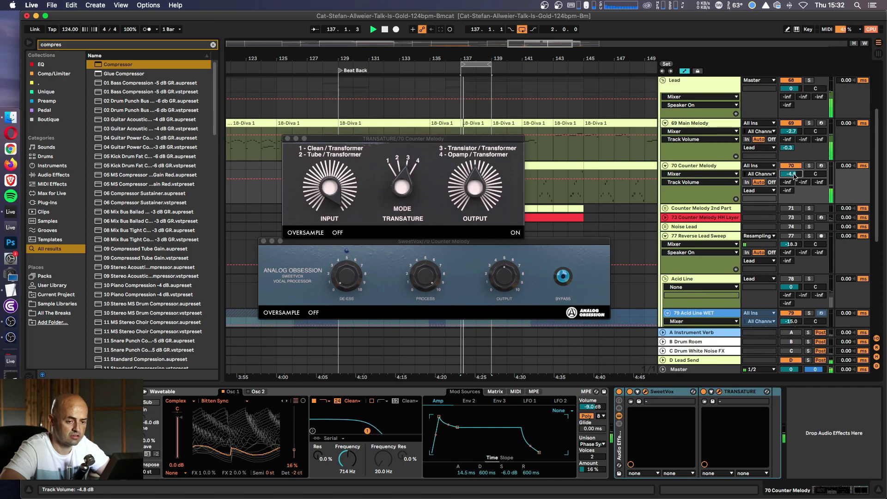
scroll(792, 183, up, 1)
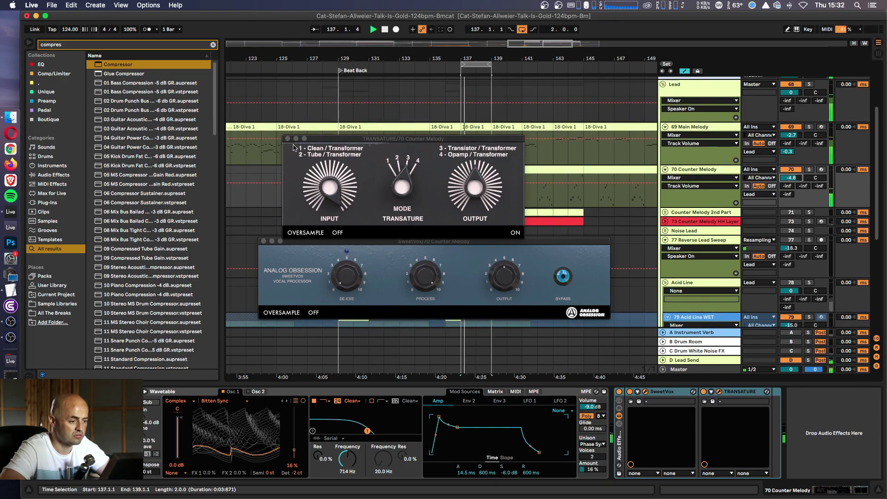
click(475, 181)
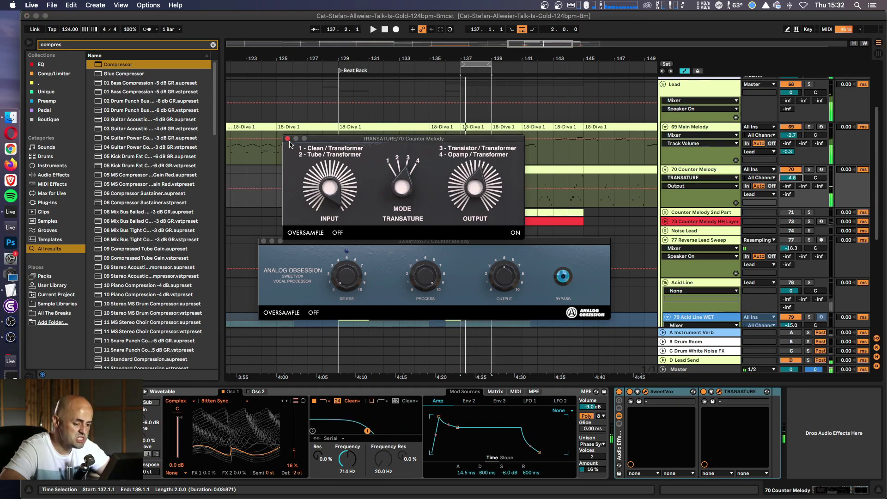
click(287, 138)
click(264, 241)
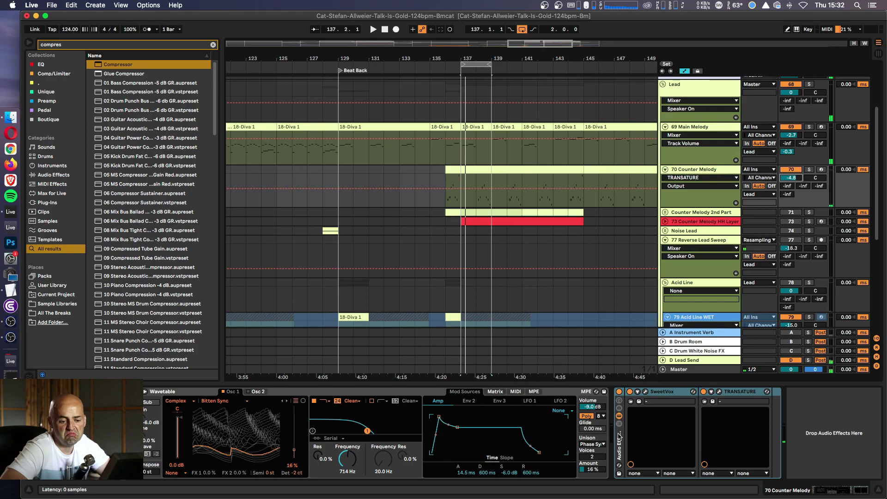
- Replace TRANSATURE in the Counter Melody's rack with PigPie from the Pedal collection and audition the loop
click(733, 394)
click(734, 395)
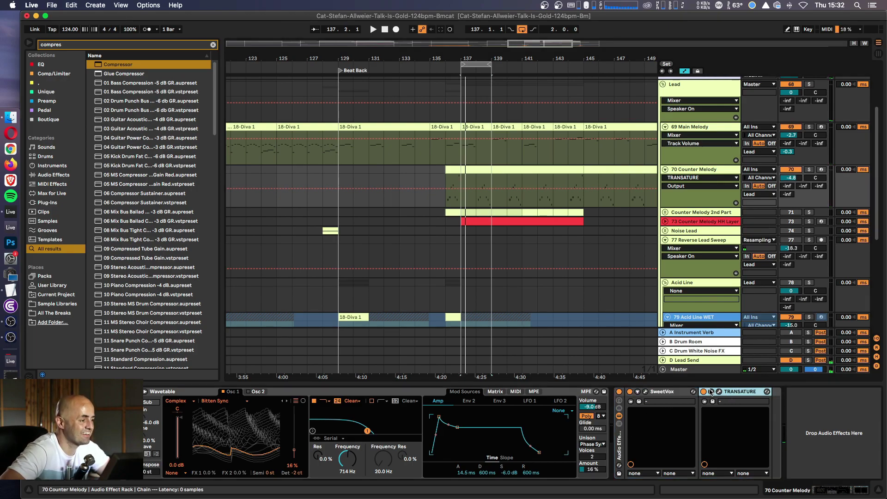
key(Delete)
click(213, 44)
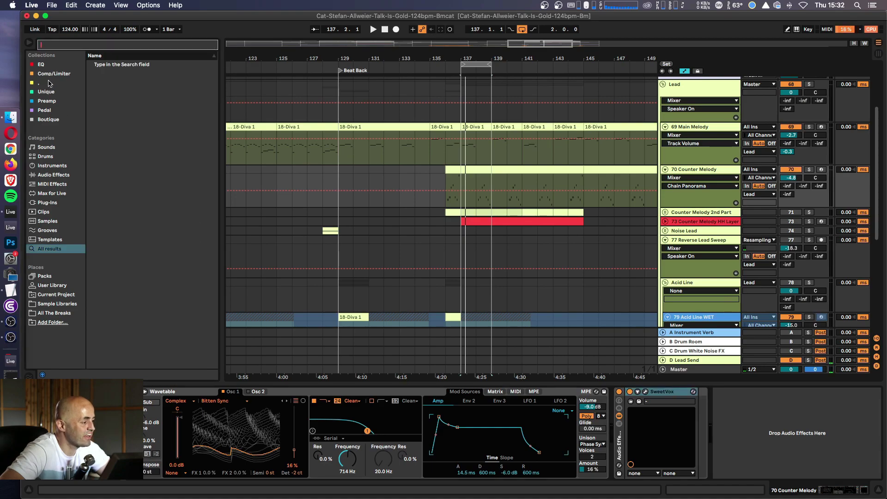
click(46, 111)
drag(103, 94, 691, 457)
key(space)
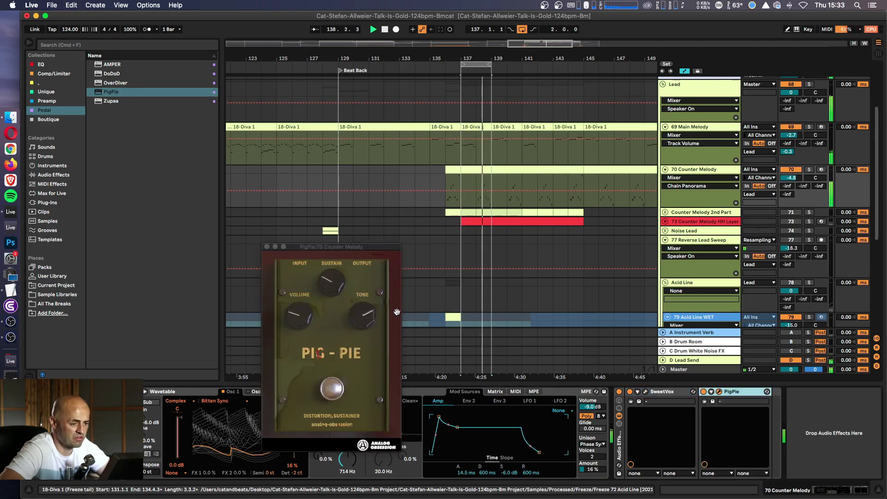
key(space)
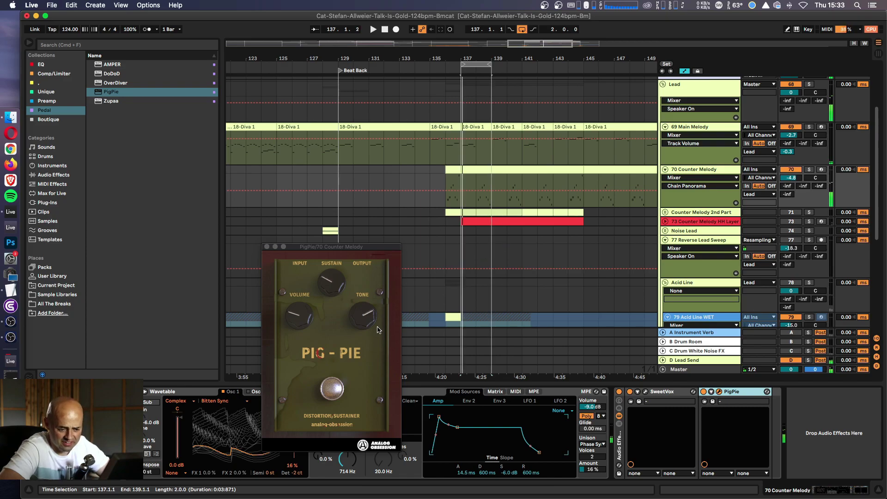
- Show the rack's chain list, rename the existing chain Wet, and create an empty second chain named Dry
double_click(619, 432)
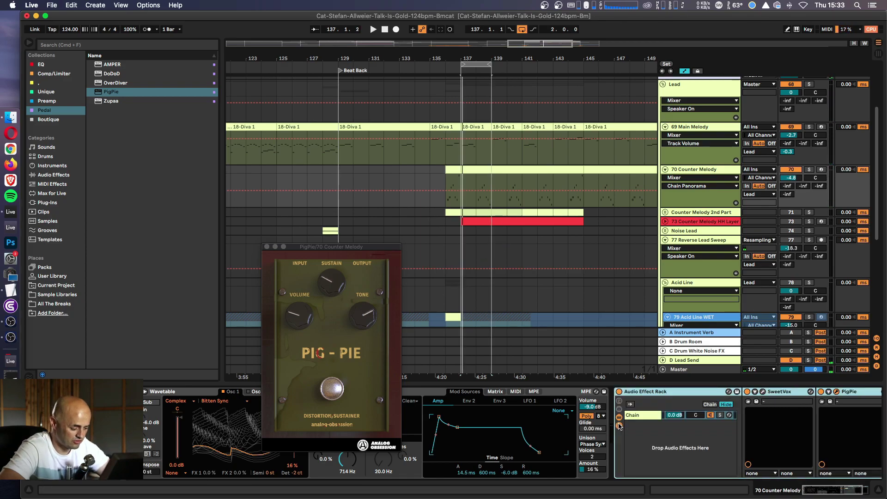
click(640, 416)
key(super+r)
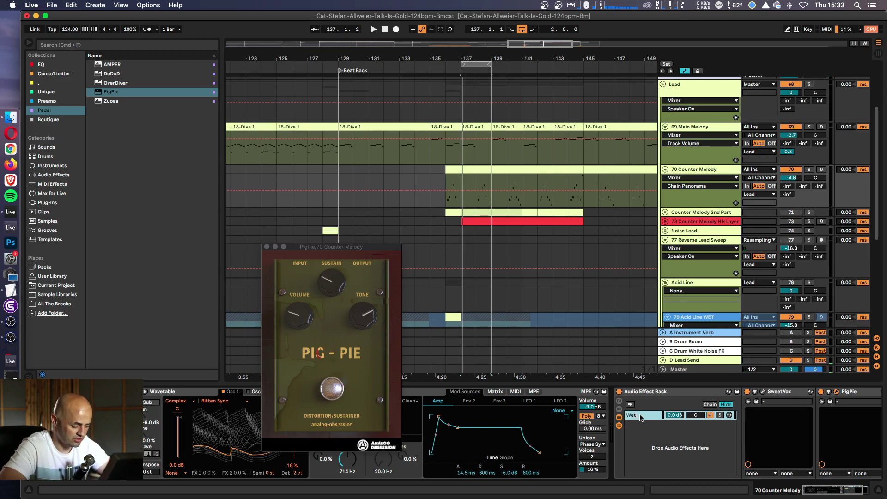
right_click(642, 438)
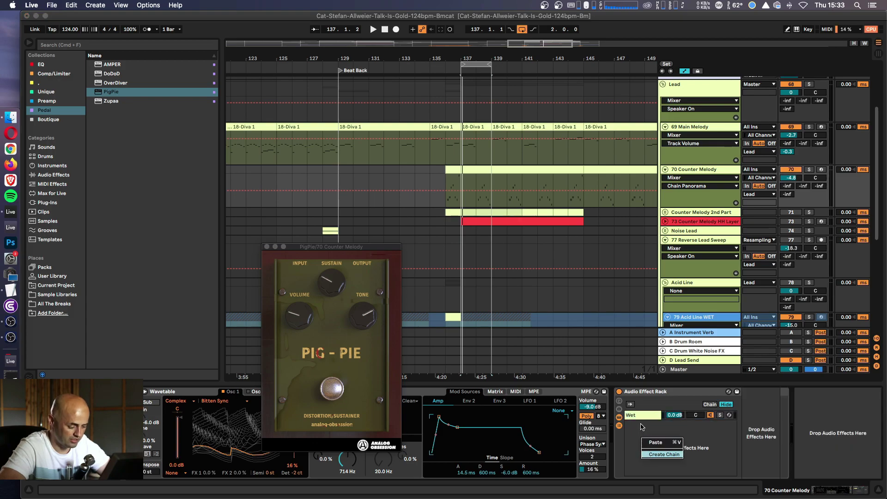
key(Return)
text(Dry)
key(Return)
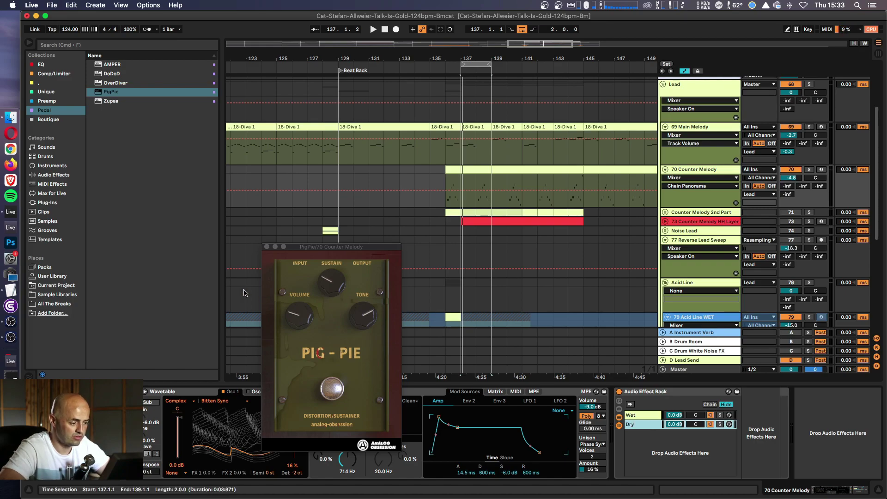
- Audition the Wet chain at a lower level, return it to 0.0 dB, and set the 70 Counter Melody track volume to -7.0 dB
click(267, 247)
key(space)
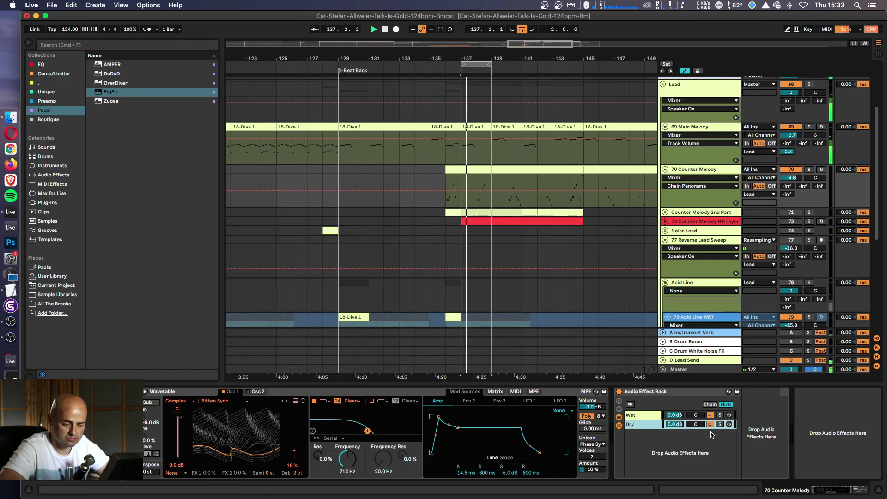
drag(674, 415, 674, 426)
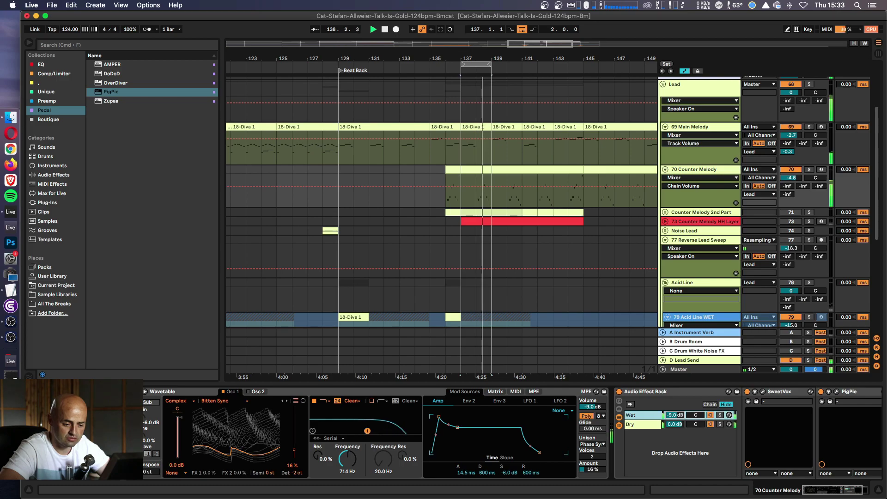
click(679, 417)
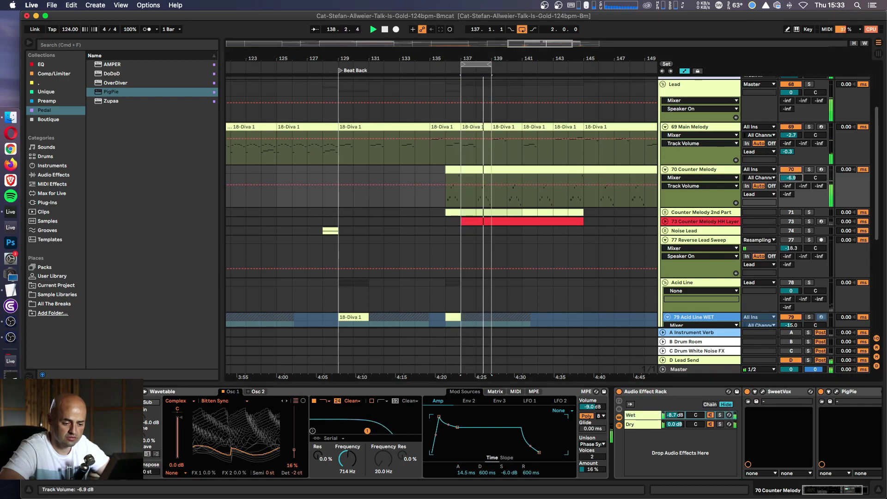
key(Delete)
mouse_move(681, 424)
mouse_down()
mouse_move(681, 405)
mouse_move(681, 418)
mouse_up()
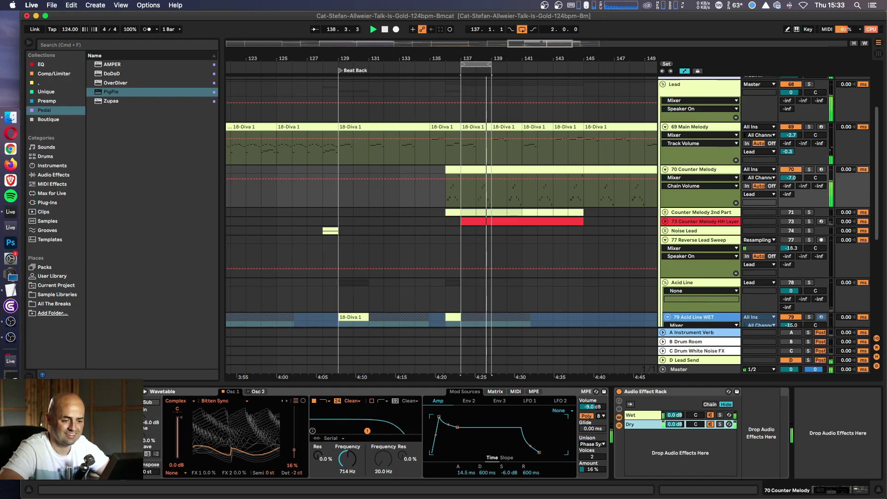
- Activate the Counter Melody 2nd Part group and unfold it to reach the 72 Counter Melody 2nd track
click(799, 213)
scroll(800, 216, up, 1)
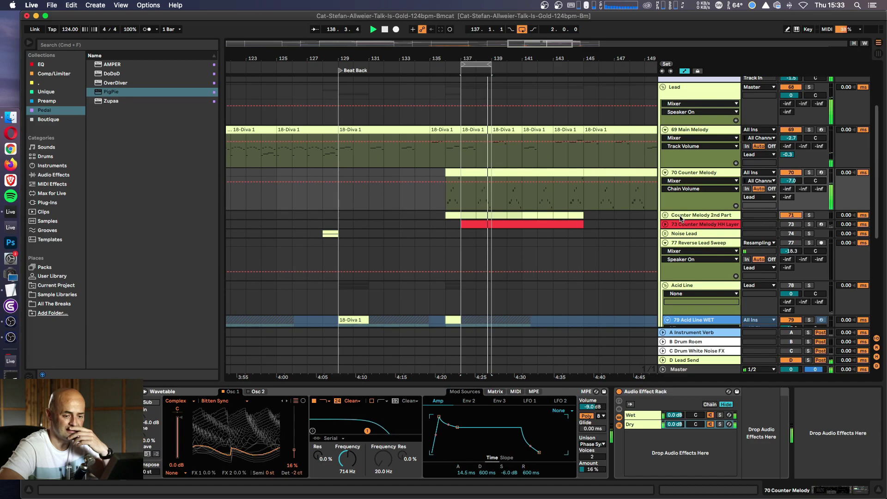
click(797, 215)
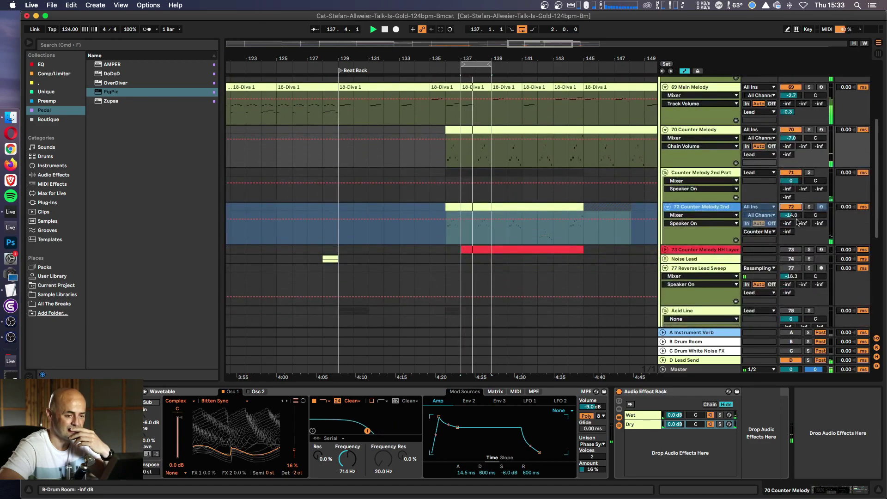
- Rebalance the counter melodies by setting the 72 Counter Melody 2nd track volume to -5.6 dB and 70 Counter Melody to -10.1 dB
click(687, 184)
drag(792, 215, 796, 212)
drag(791, 137, 791, 143)
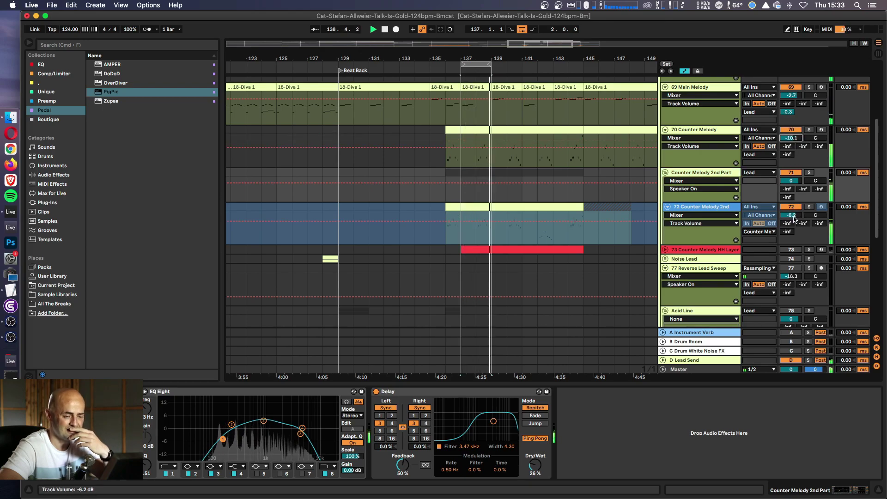
drag(793, 217, 795, 216)
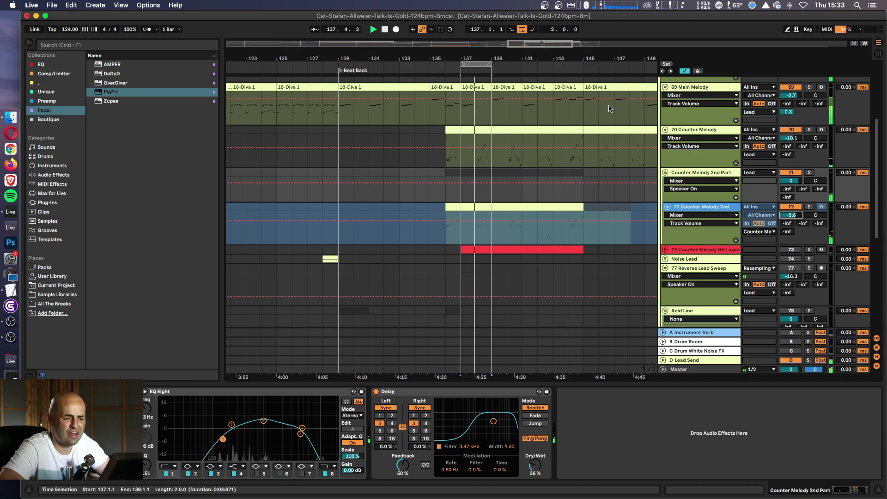
- Show the 70 Counter Melody devices and audition the loop with the Counter Melody 2nd Part group deactivated
click(691, 131)
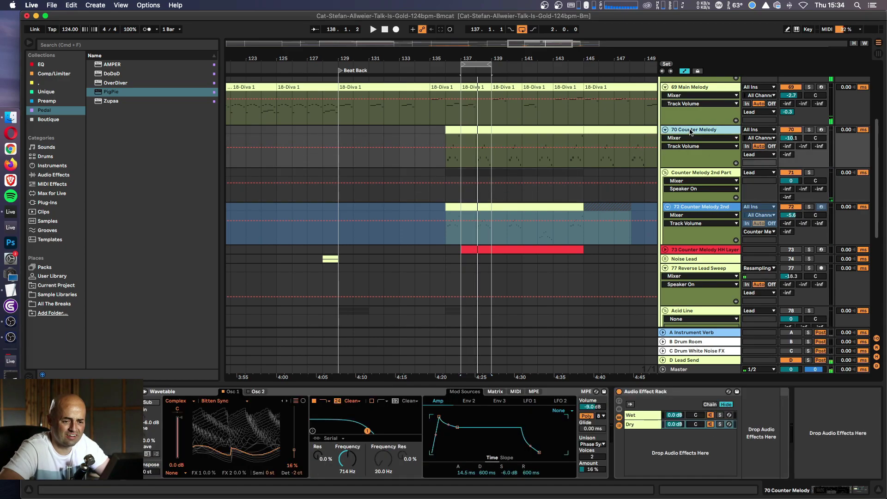
key(space)
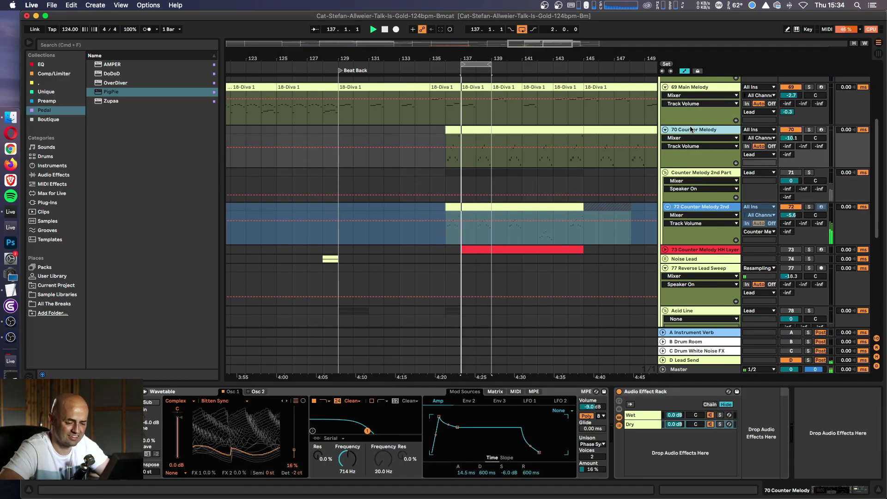
scroll(691, 129, up, 1)
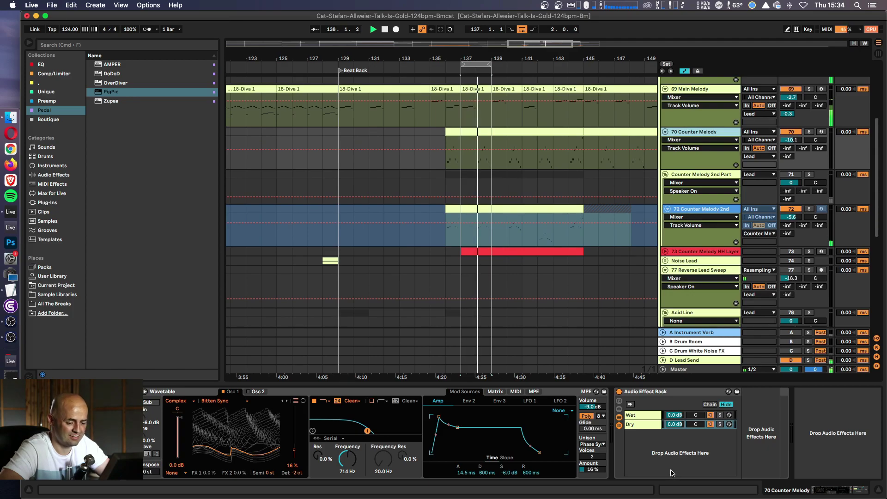
key(space)
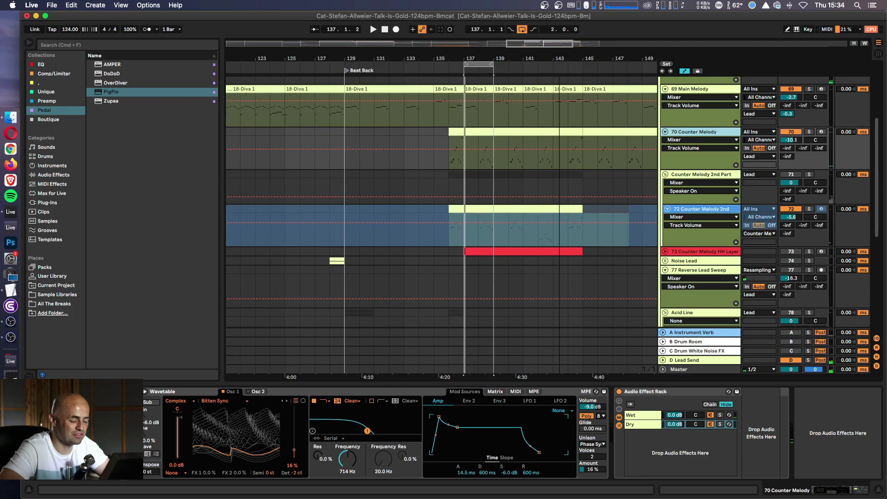
key(minus)
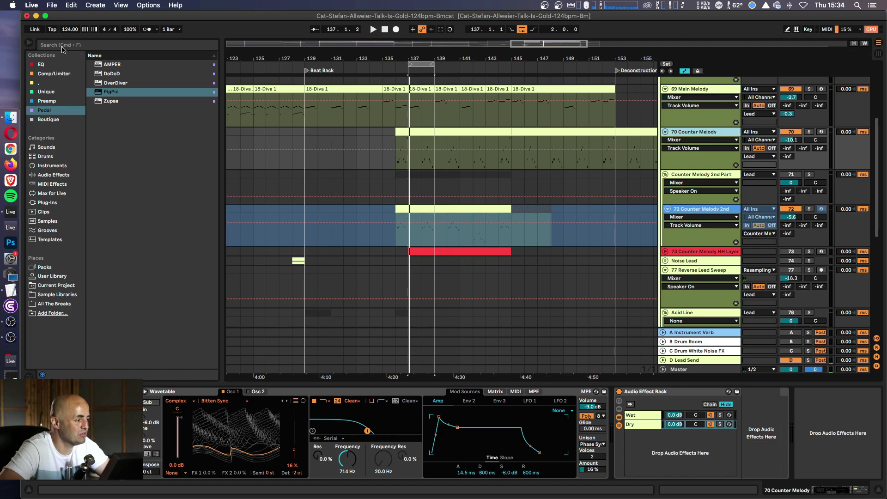
- Search the browser for eq and add EQ Eight after the Audio Effect Rack on the 70 Counter Melody track
click(42, 65)
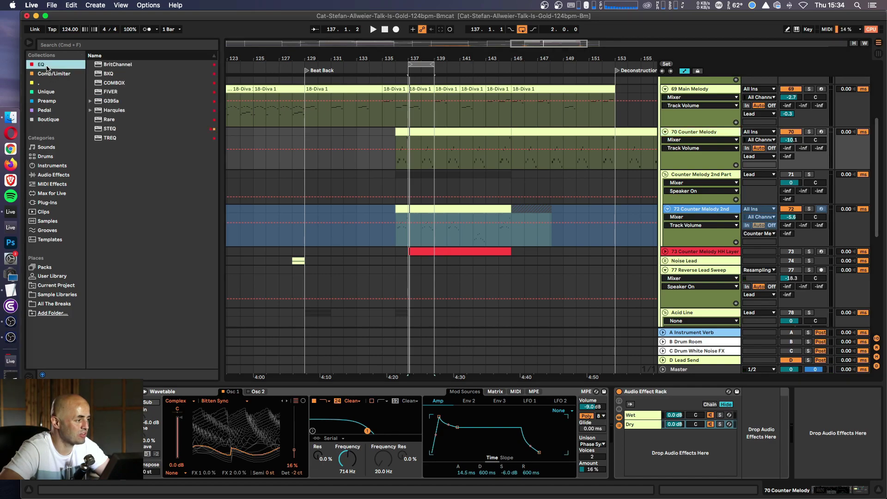
click(54, 46)
text(e)
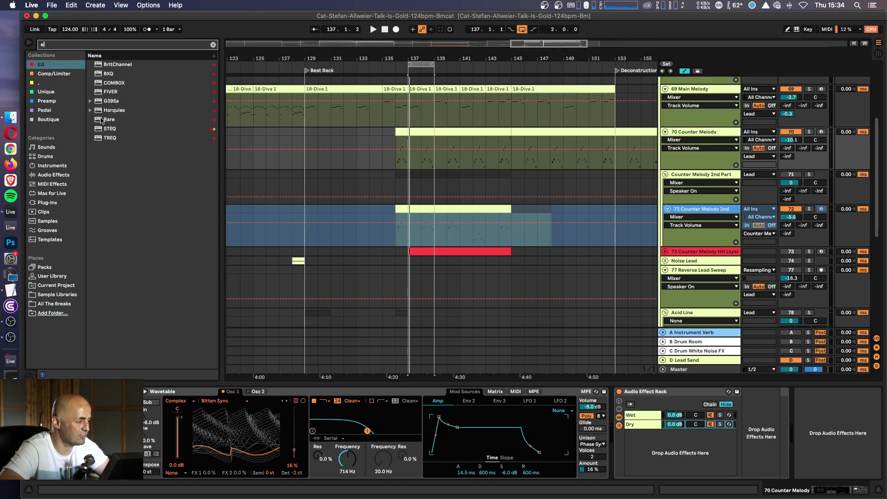
text(q)
click(53, 249)
drag(114, 73, 857, 433)
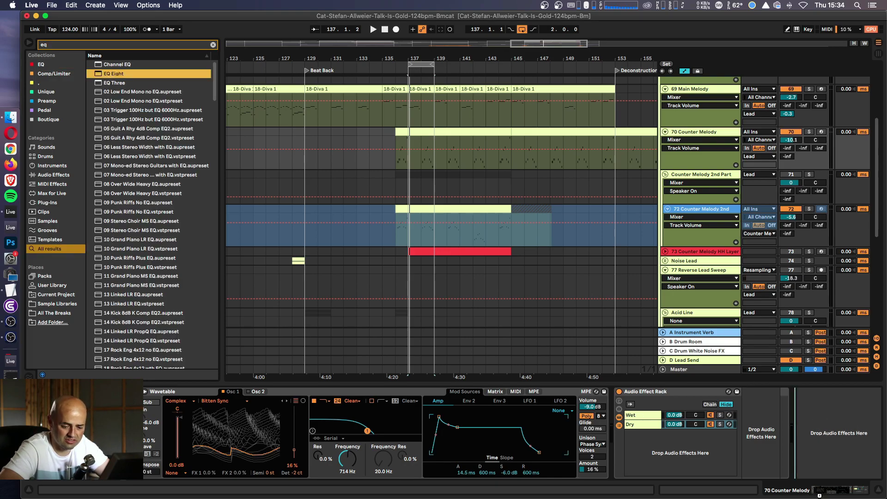
drag(819, 495, 838, 433)
- Shape EQ Eight's filter 1 as a low cut at about 182 Hz, switch off filter 8, and clear the browser search
key(space)
drag(622, 435, 689, 445)
click(787, 474)
key(space)
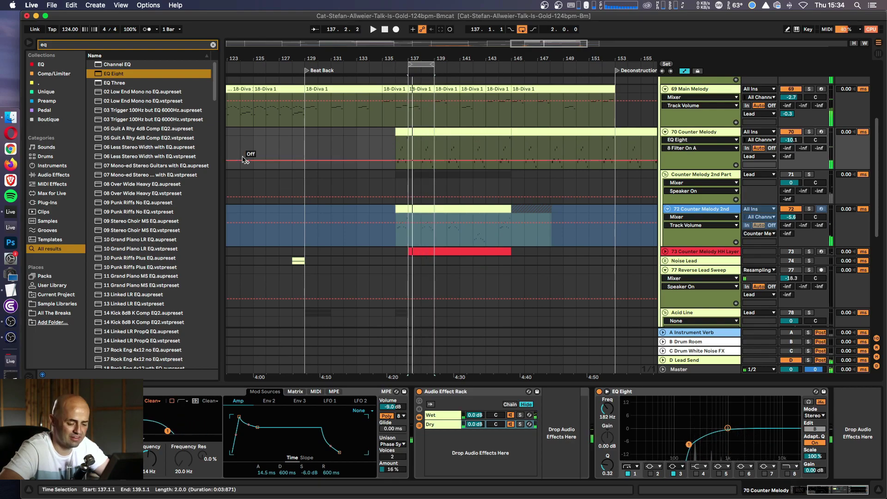
click(213, 46)
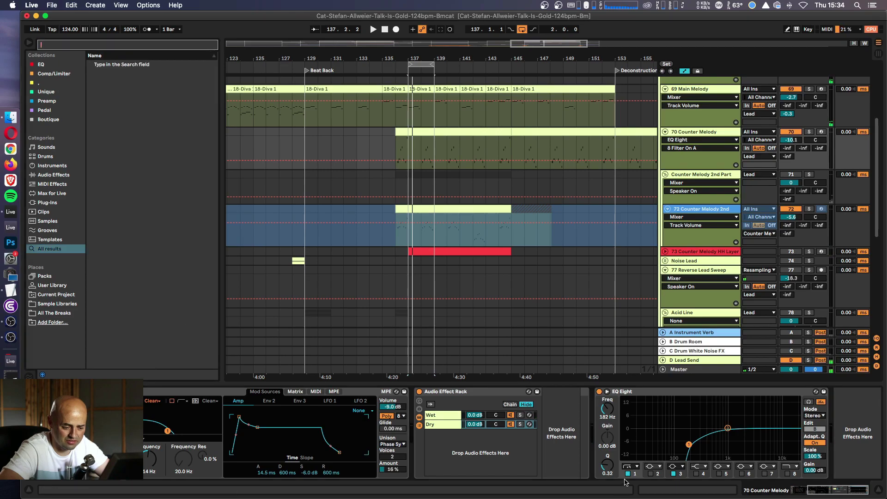
- Change the low-cut type of EQ Eight's filter 1 and tune it to 190 Hz with a Q of 0.47 during playback
click(629, 466)
click(639, 417)
key(space)
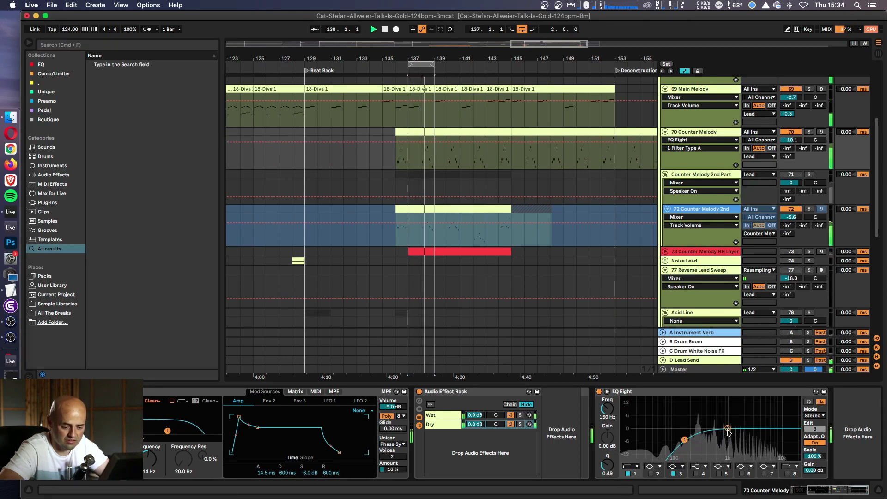
key(space)
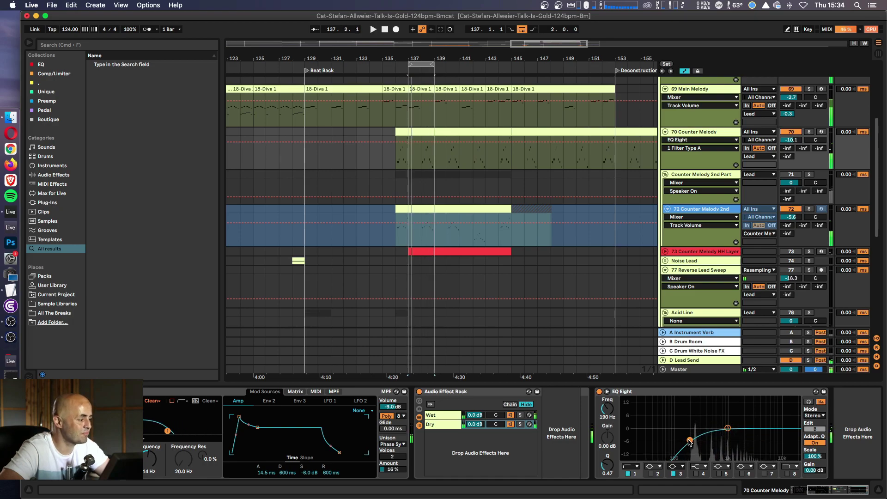
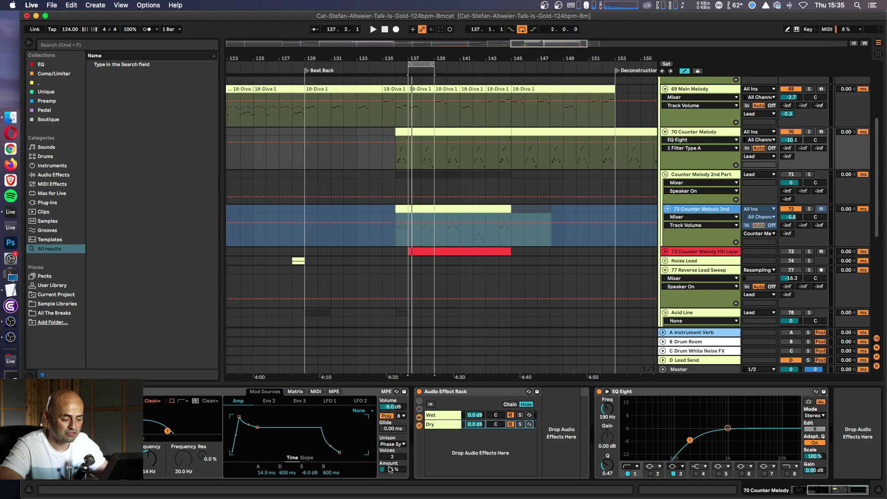
- Examine the PigPie plug-in on the rack's Wet chain, close its window, and display the Dry chain
click(450, 413)
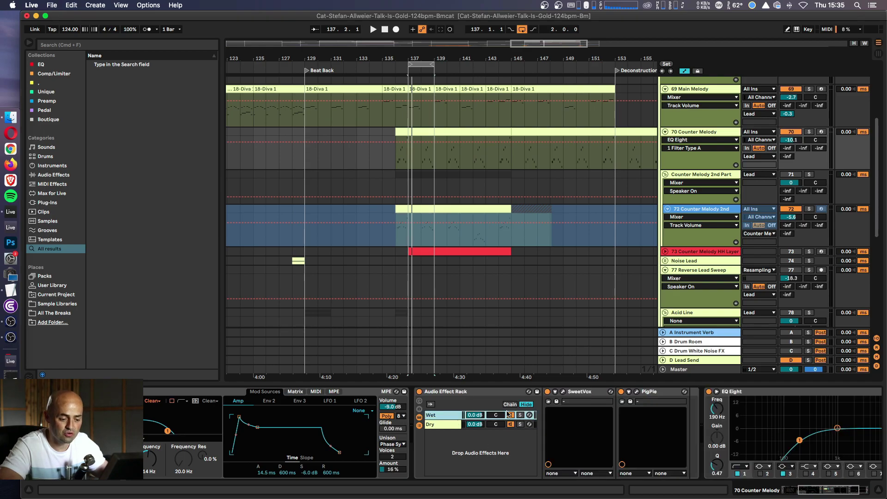
click(638, 392)
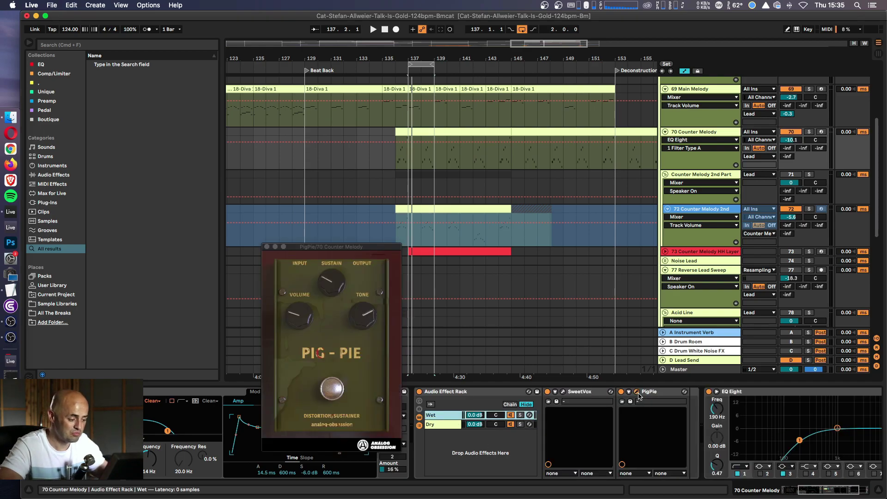
click(638, 392)
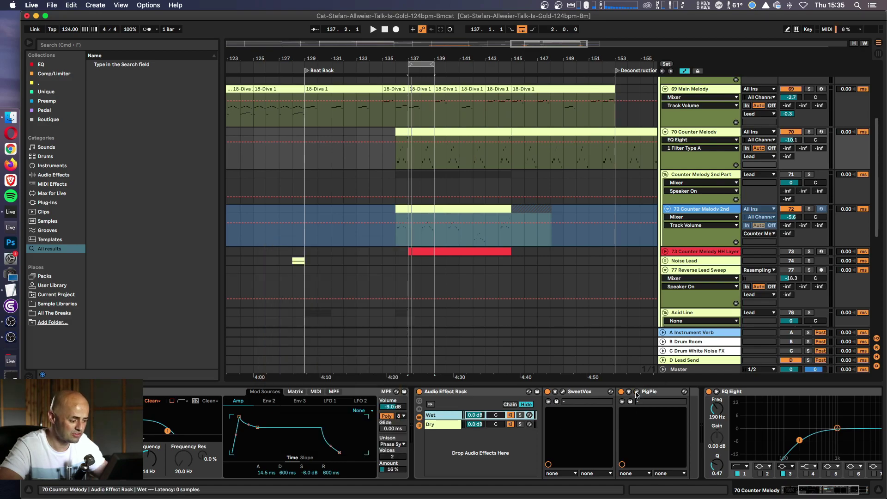
key(super+alt+p)
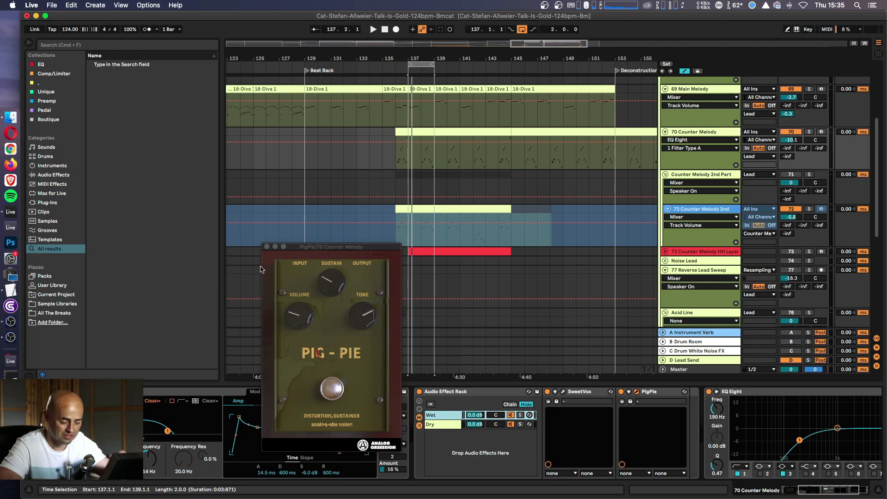
click(266, 248)
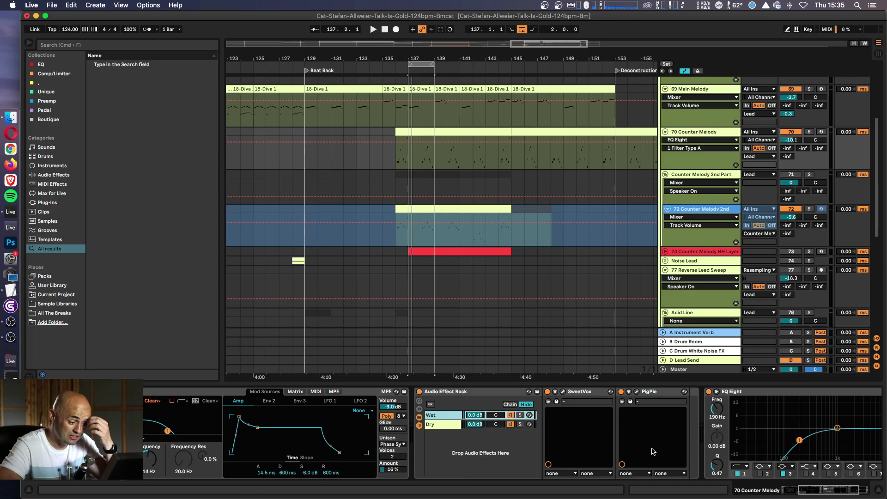
click(453, 426)
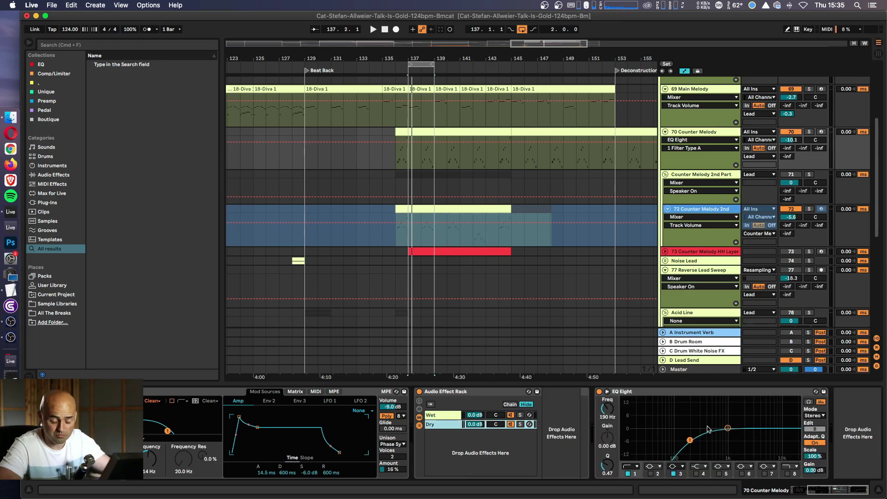
- Audition the loop and set the 72 Counter Melody 2nd track's D-Lead Send to 0 dB
key(space)
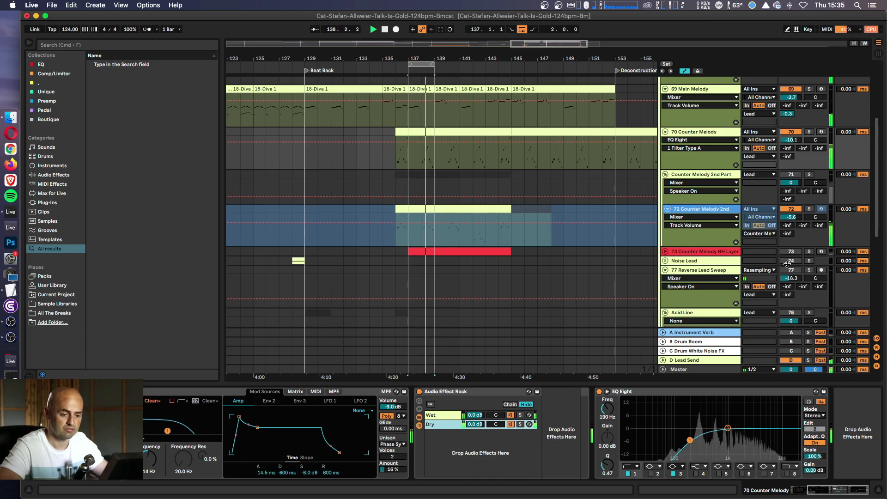
key(space)
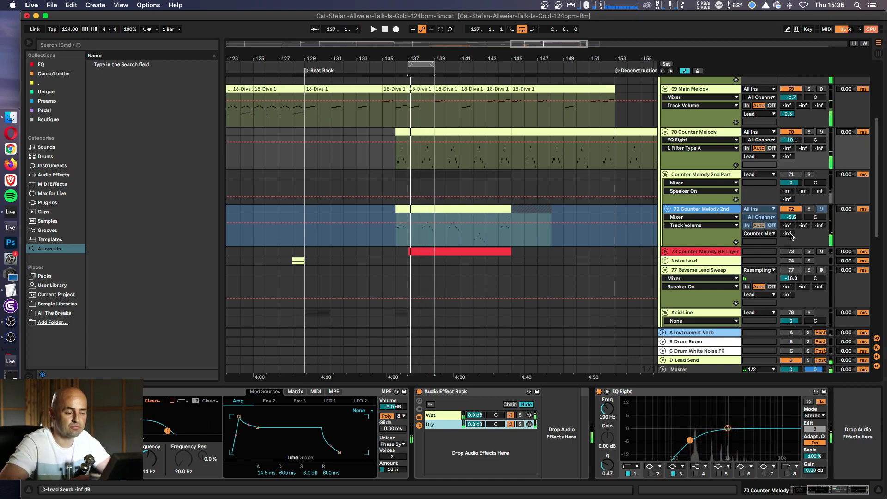
click(791, 235)
text(0)
key(Return)
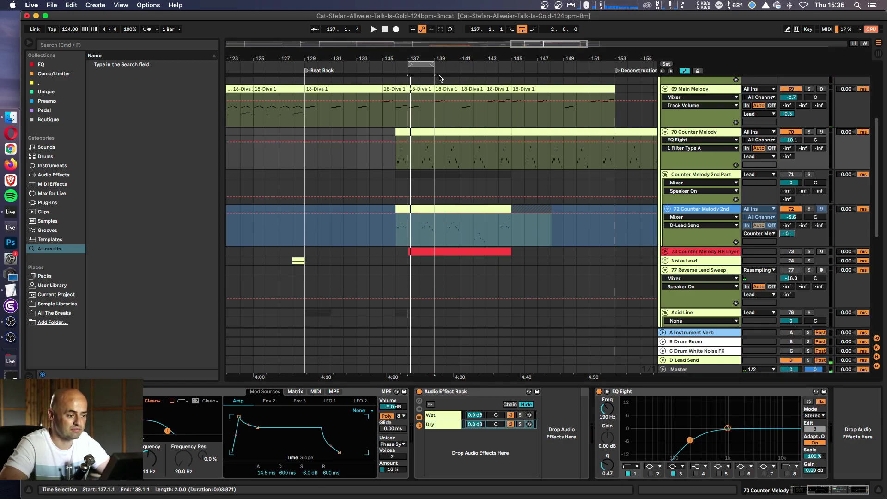
- Extend the loop from bar 137 to a length of four bars and audition it
shift+click(459, 84)
key(super+l)
key(space)
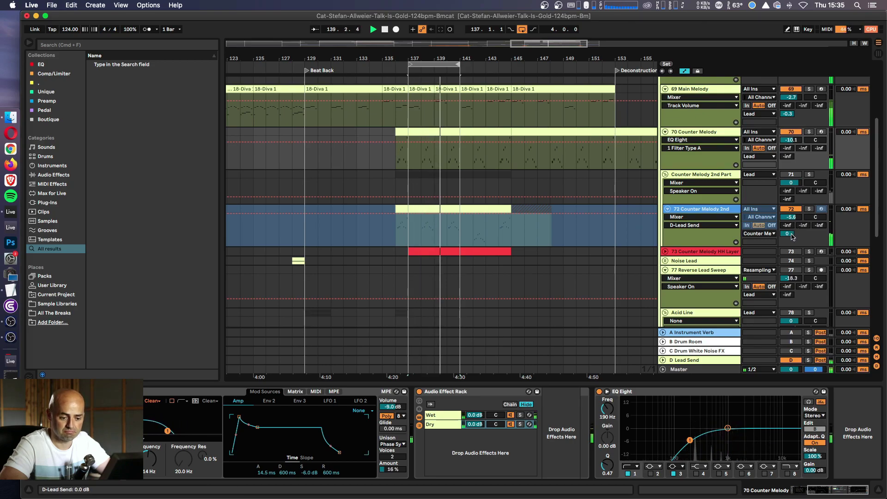
scroll(614, 169, down, 5)
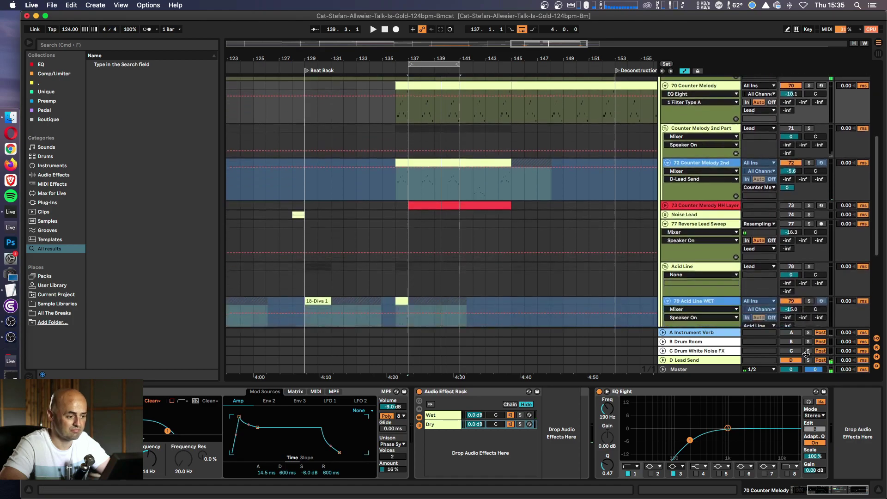
- Reactivate the Counter Melody 2nd Part group and, with D Lead Send soloed for auditioning, lower the 72 Counter Melody 2nd D-Lead Send to -inf
click(423, 184)
key(space)
click(791, 126)
key(space)
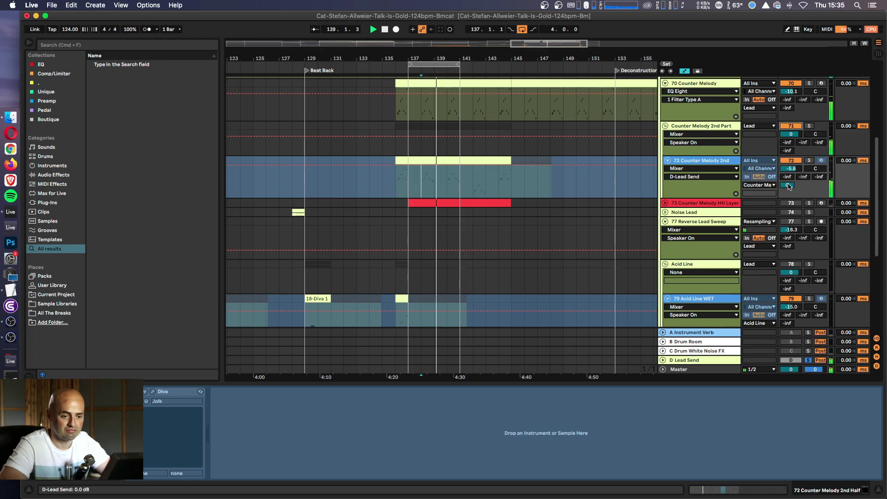
drag(787, 186, 788, 213)
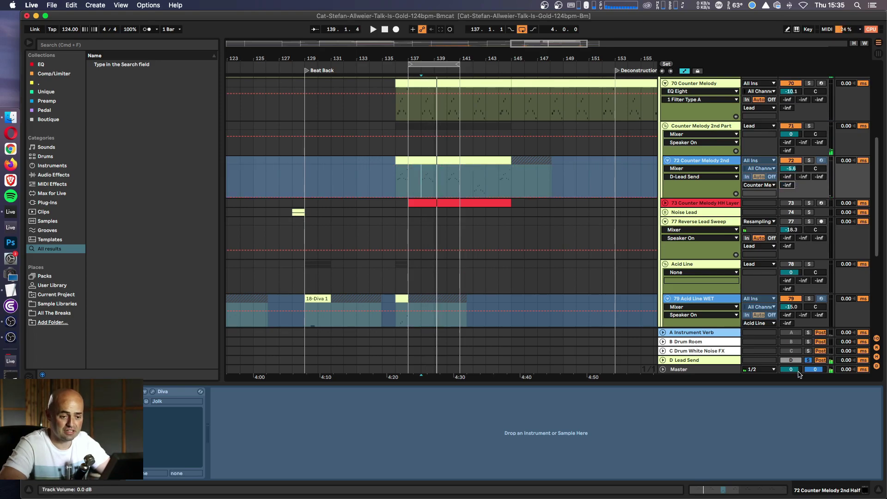
scroll(772, 191, up, 2)
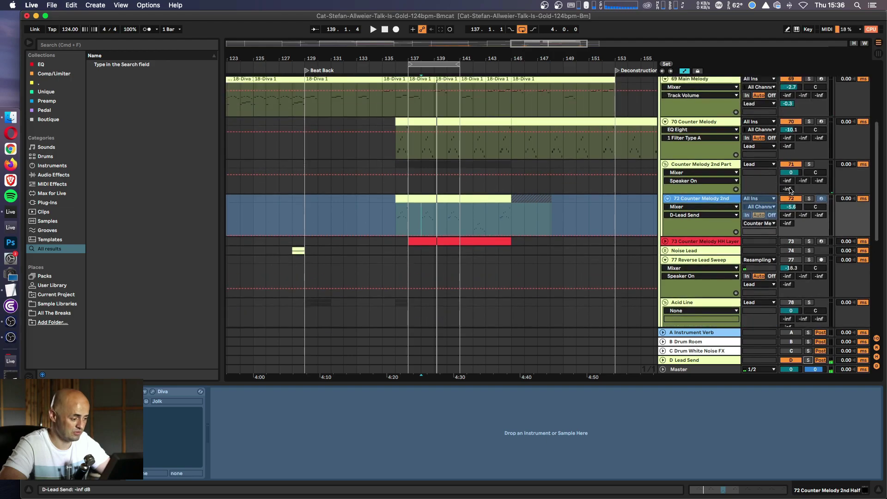
- Unfreeze the 72 Counter Melody 2nd track and show the Counter Melody 2nd Part group's effects
click(691, 191)
click(696, 201)
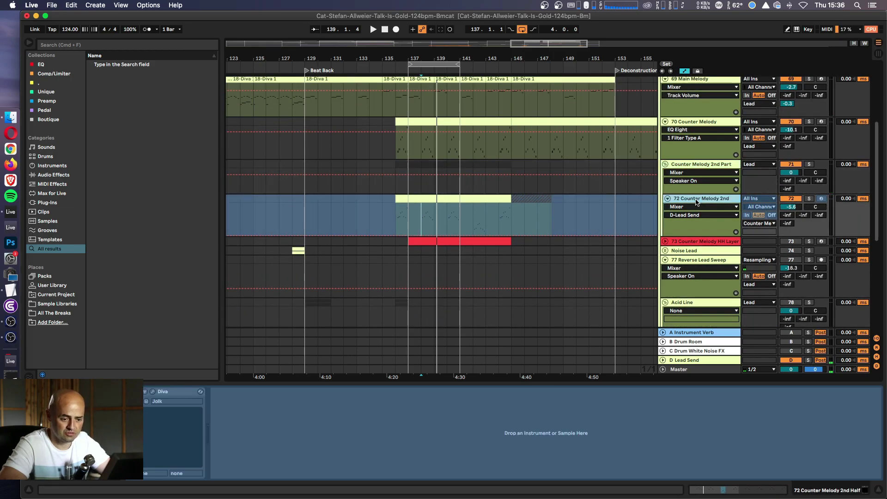
right_click(697, 202)
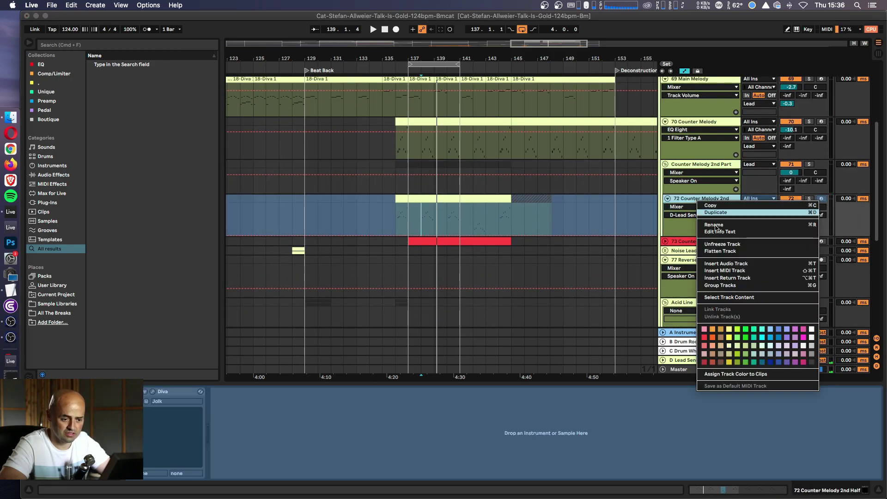
click(736, 246)
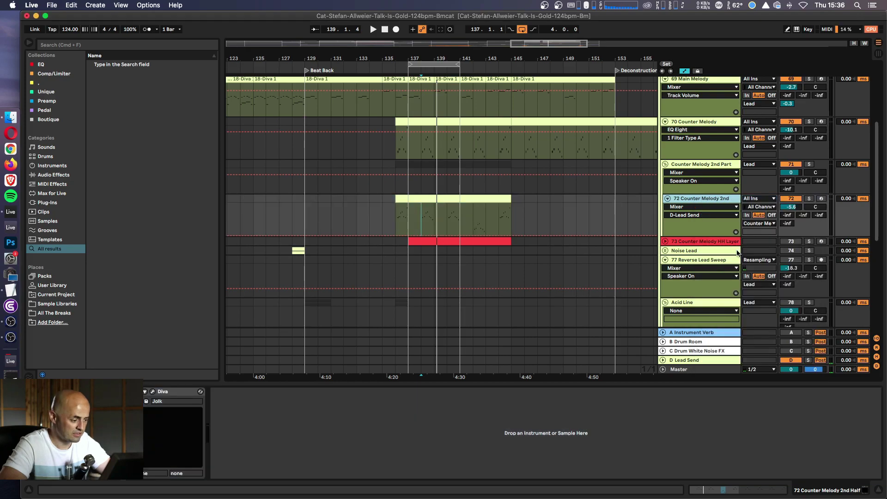
click(705, 165)
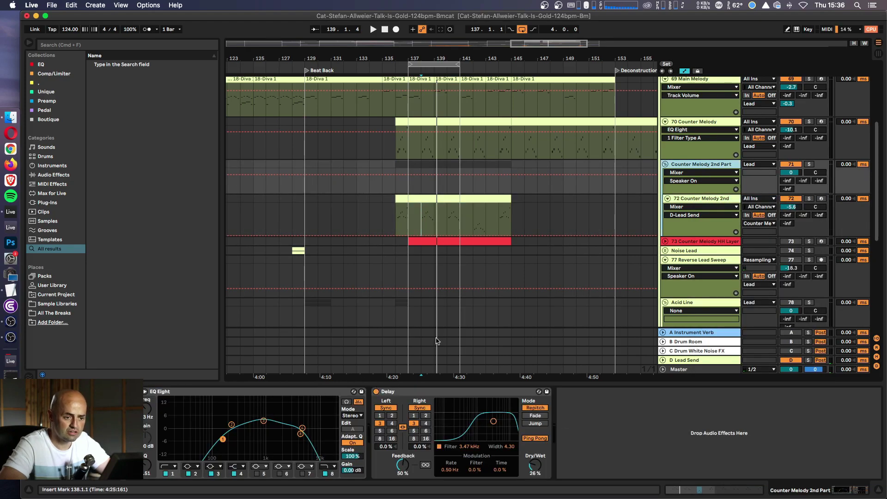
- Show the 69 Main Melody devices and audition the loop while testing the 70 Counter Melody's D-Lead Send, ending at -inf
scroll(667, 188, up, 2)
click(691, 146)
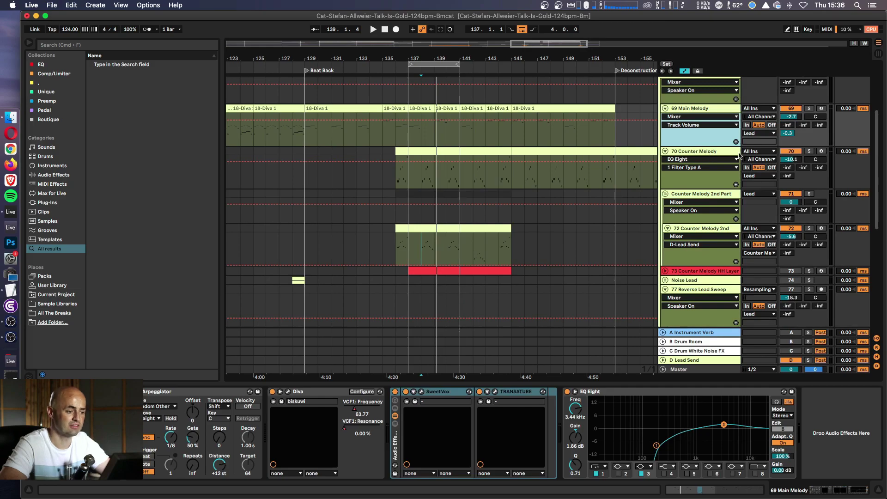
key(space)
drag(787, 175, 786, 203)
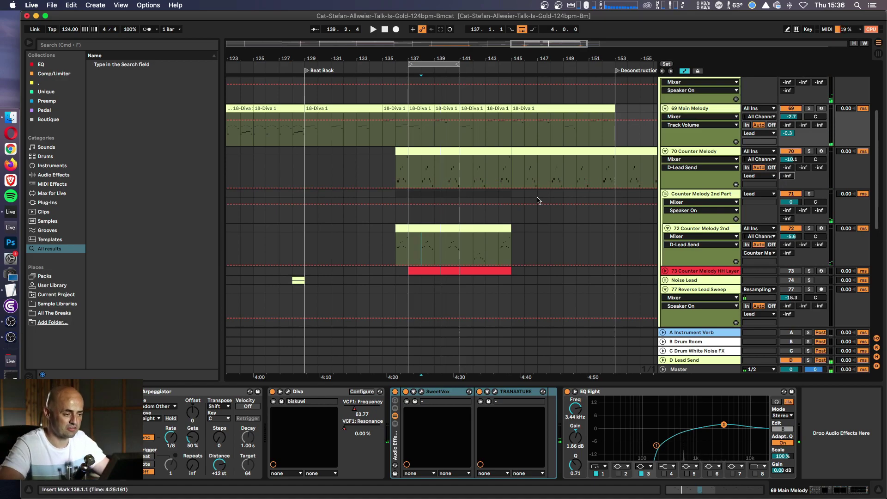
- Shorten the loop to two bars starting at bar 137, select the 70 Counter Melody track and play the loop
key(space)
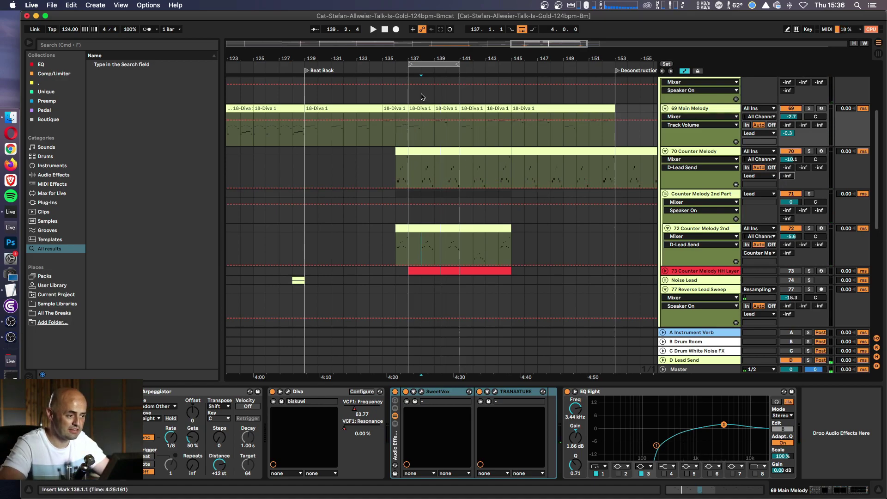
click(404, 67)
drag(403, 67, 395, 66)
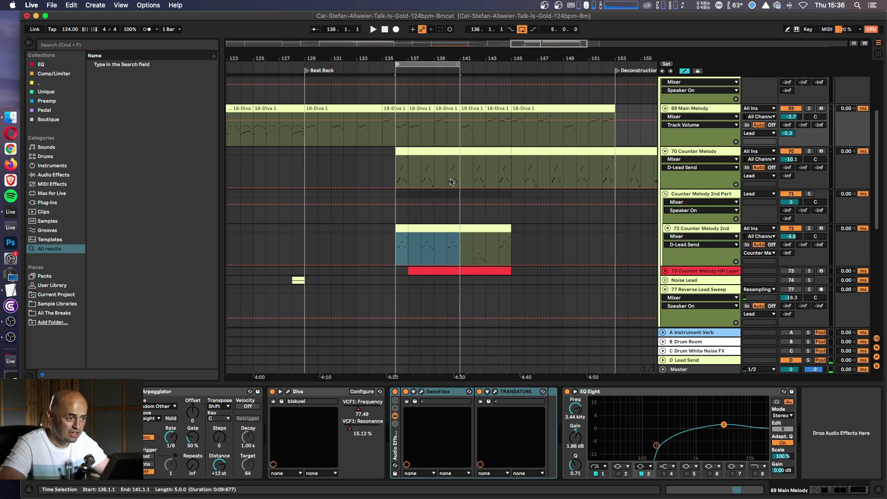
drag(460, 65, 435, 65)
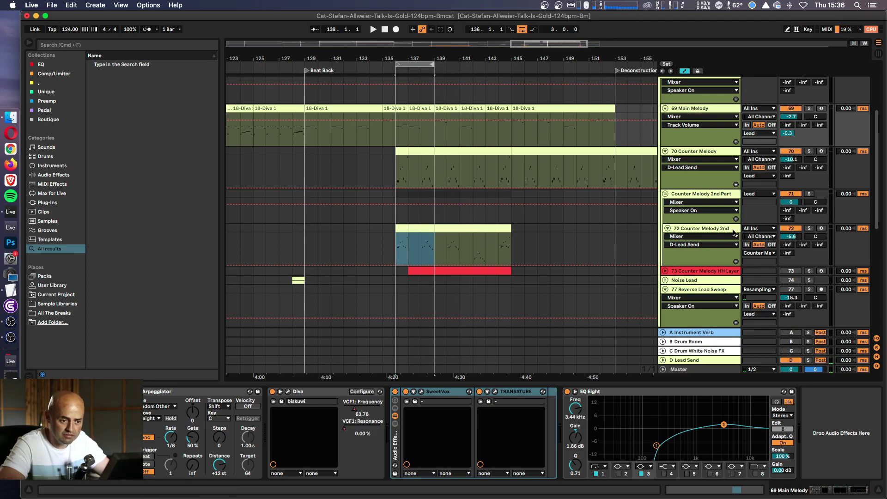
click(697, 152)
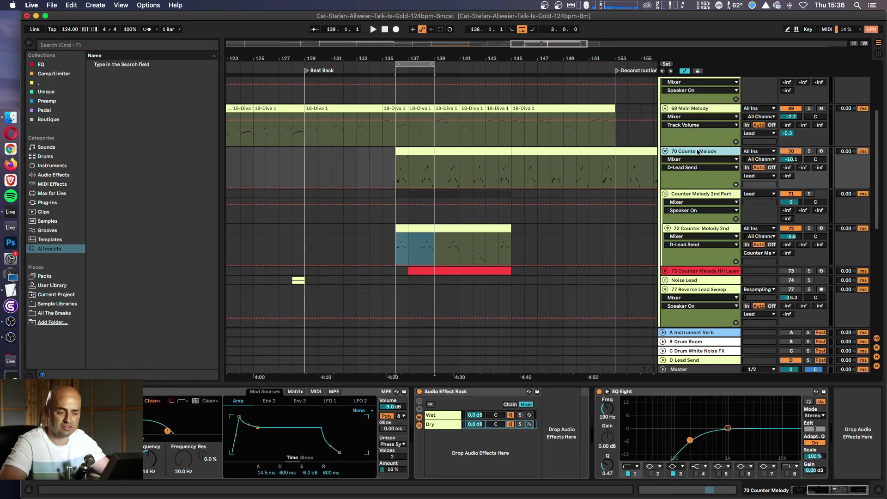
key(space)
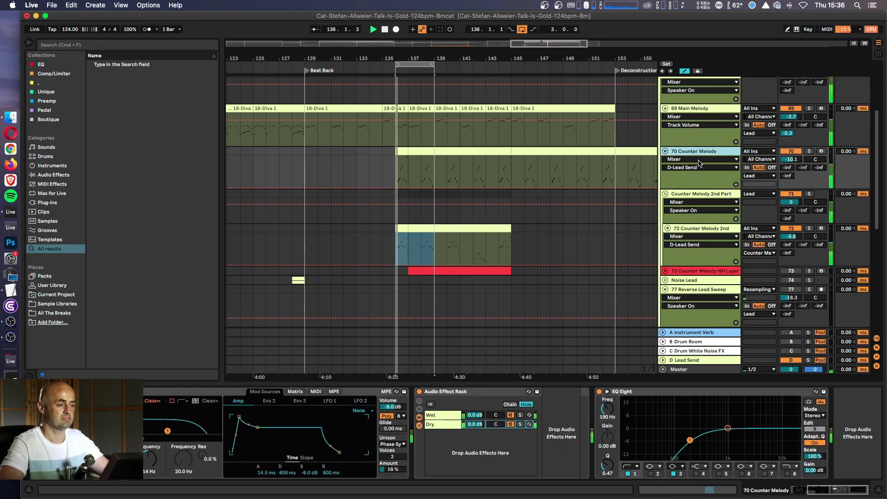
drag(412, 66, 434, 66)
- Deactivate and fold the Counter Melody 2nd Part group, and set the 70 Counter Melody volume to -9.4 dB
drag(790, 159, 790, 162)
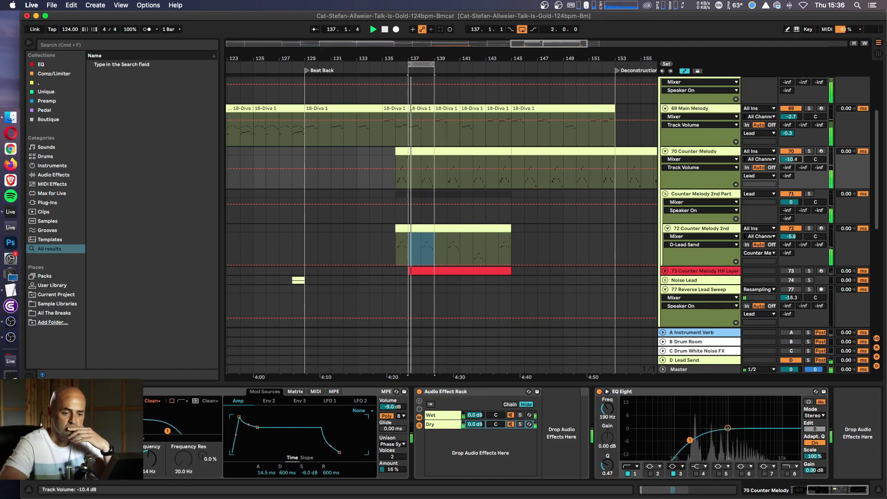
click(791, 194)
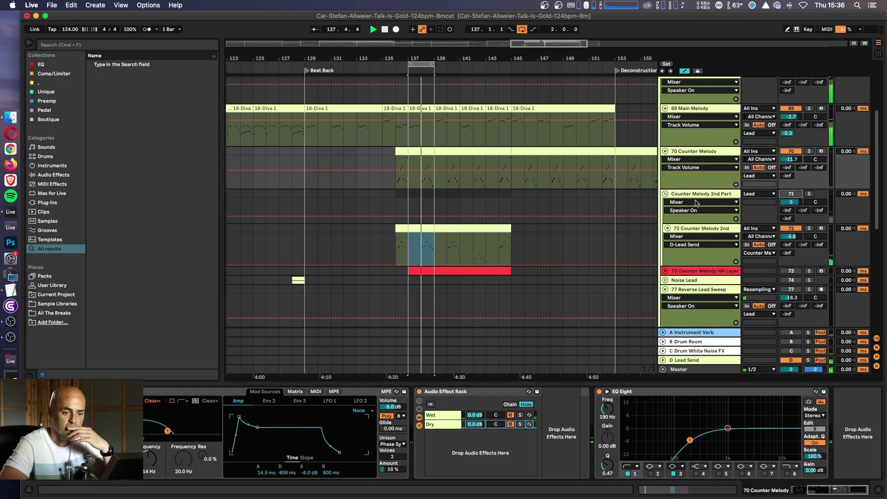
click(665, 193)
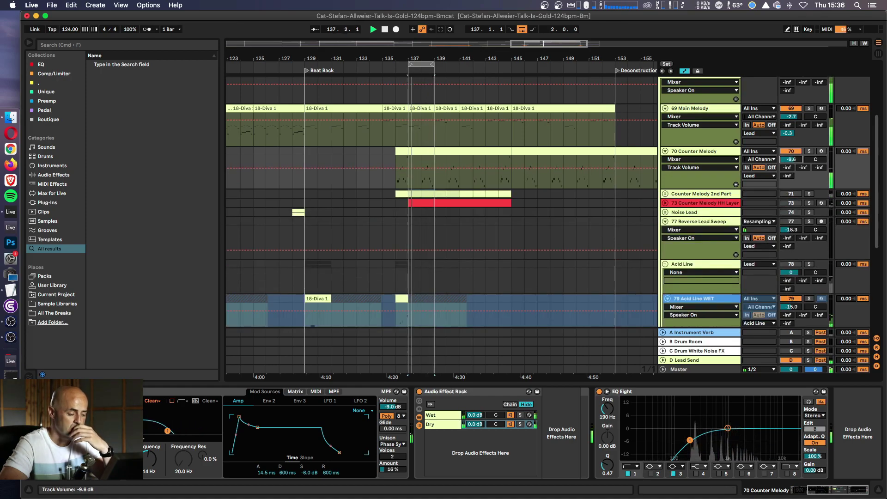
drag(791, 159, 794, 163)
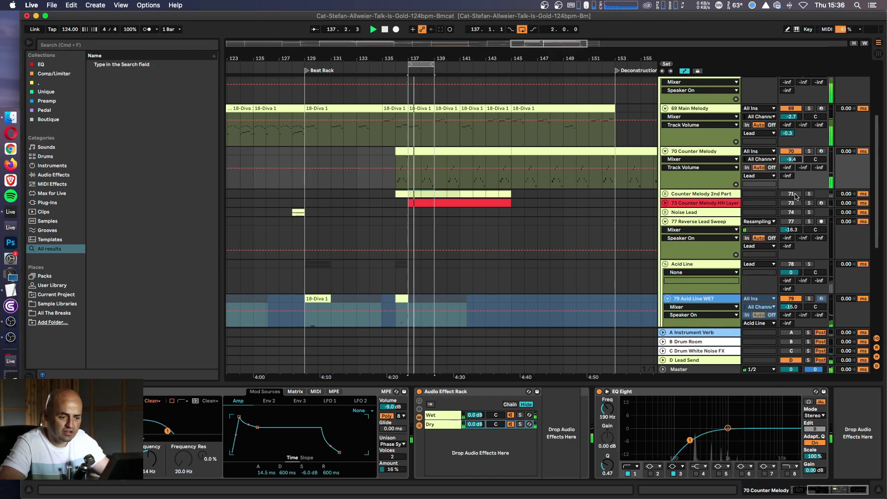
- Unfold the Counter Melody 2nd Part group and ungroup it
click(665, 193)
click(698, 196)
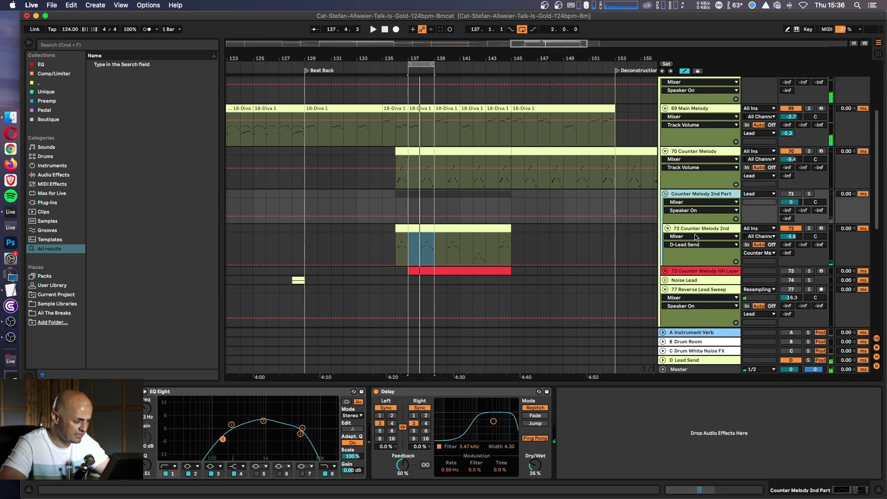
click(697, 231)
click(687, 194)
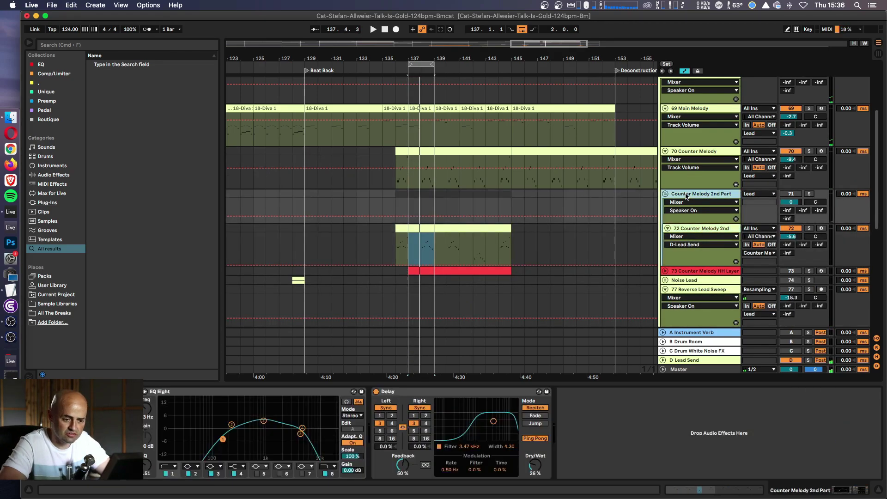
right_click(686, 196)
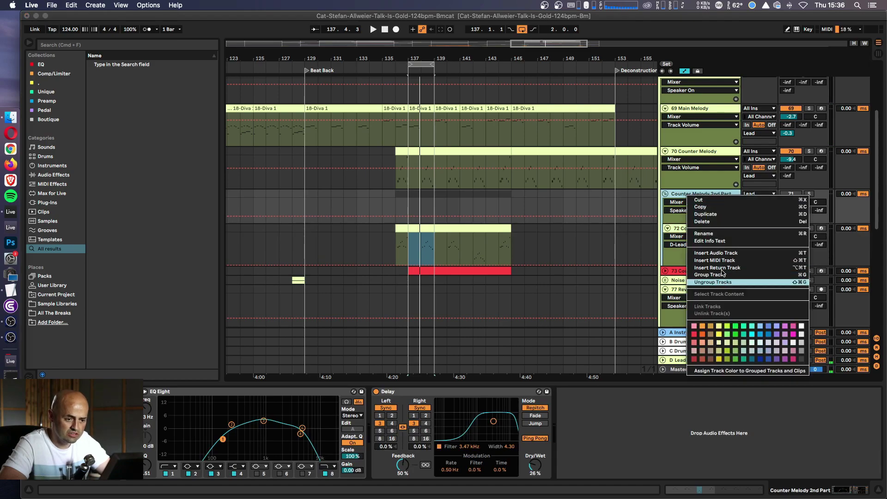
key(Return)
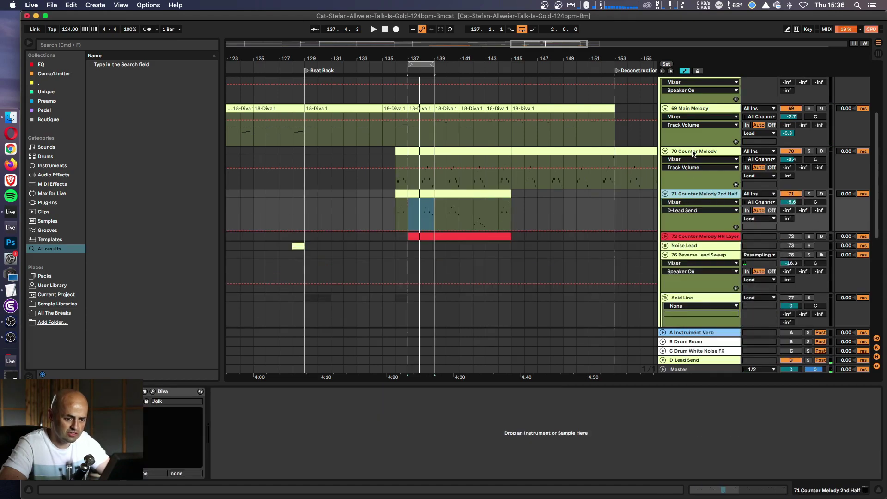
- Group the 70 Counter Melody and 71 Counter Melody 2nd Half tracks and name the group Counter Melody
click(692, 195)
key(cmd+c)
key(cmd+g)
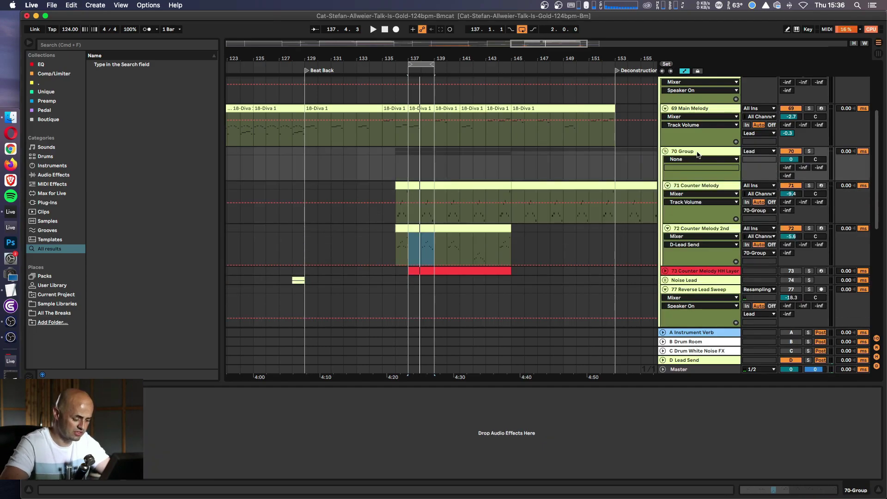
key(super+r)
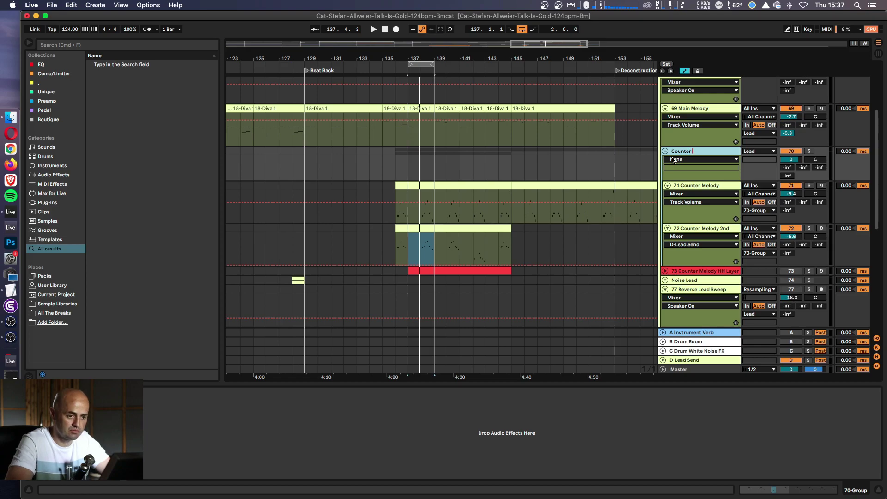
key(Return)
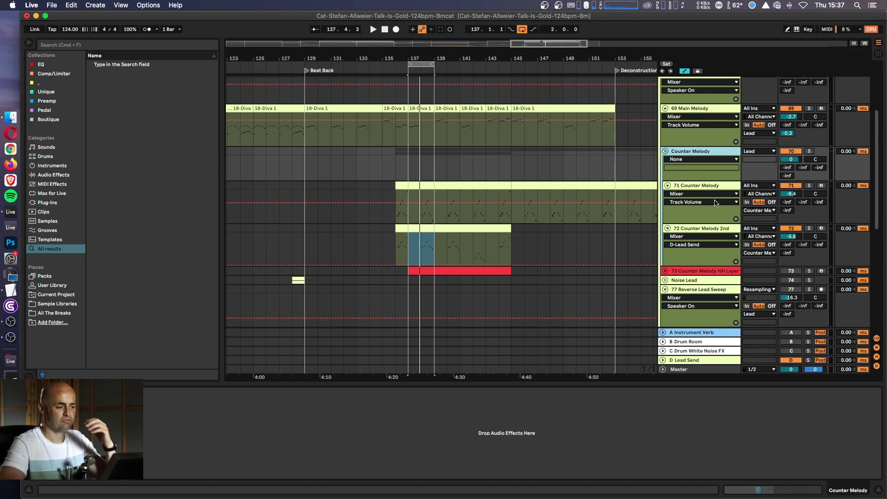
- Play the loop, lower the 72 Counter Melody 2nd volume to -7.9 dB and turn off Plate2 in its Diva synth
click(711, 235)
key(space)
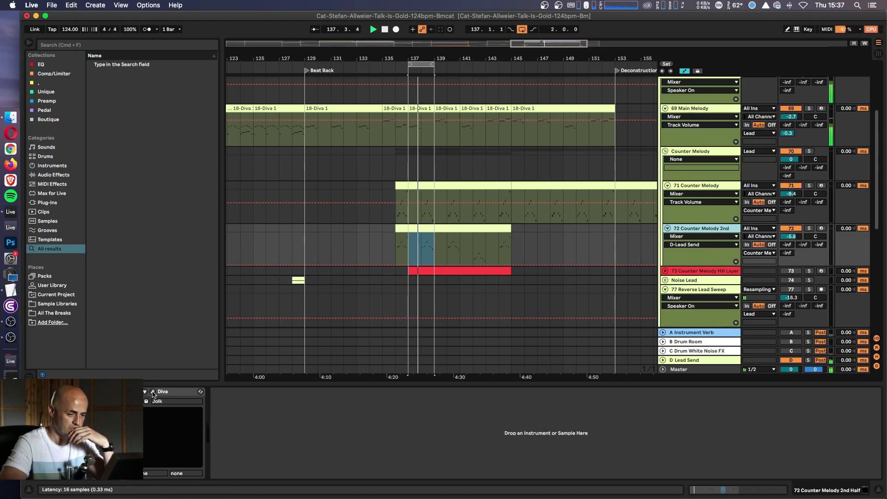
drag(791, 237, 791, 247)
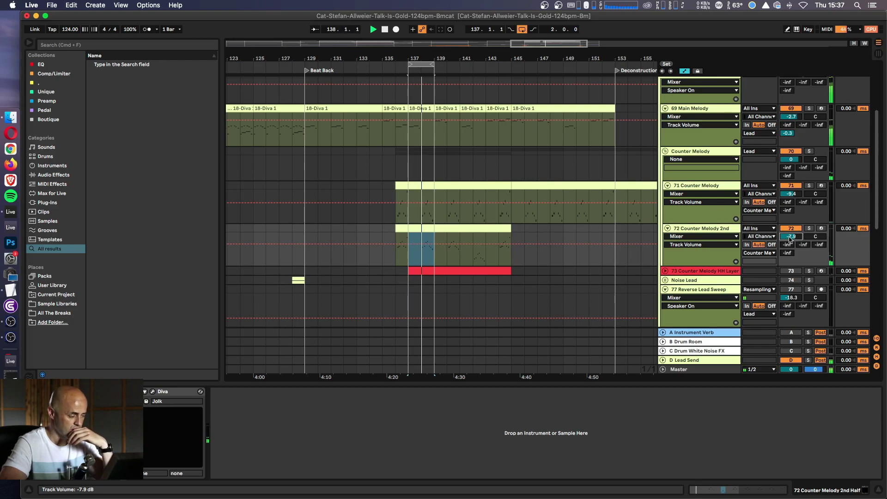
click(152, 392)
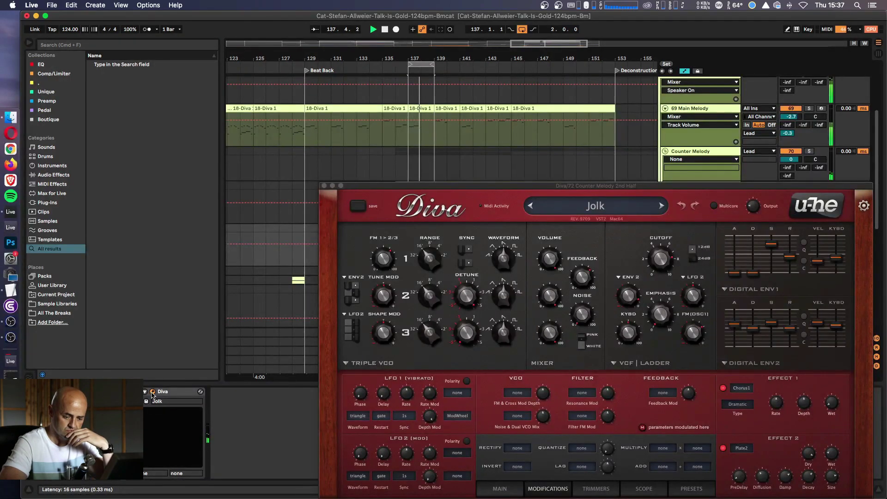
click(723, 448)
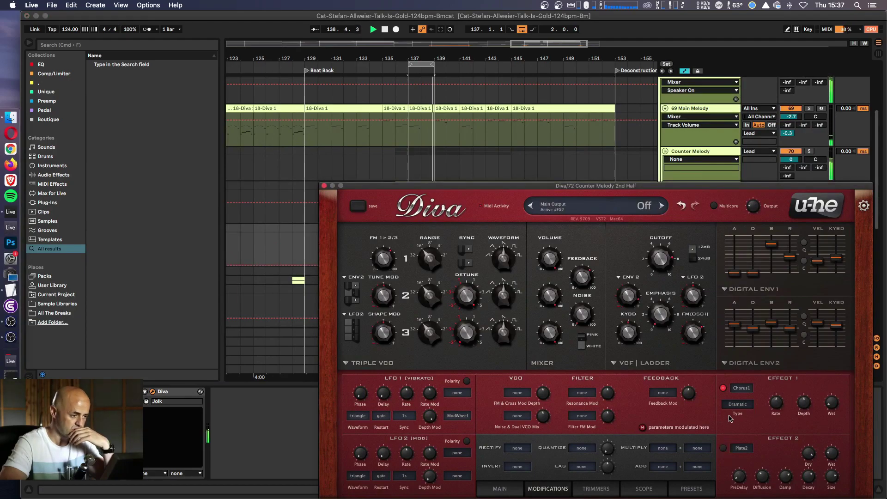
click(324, 186)
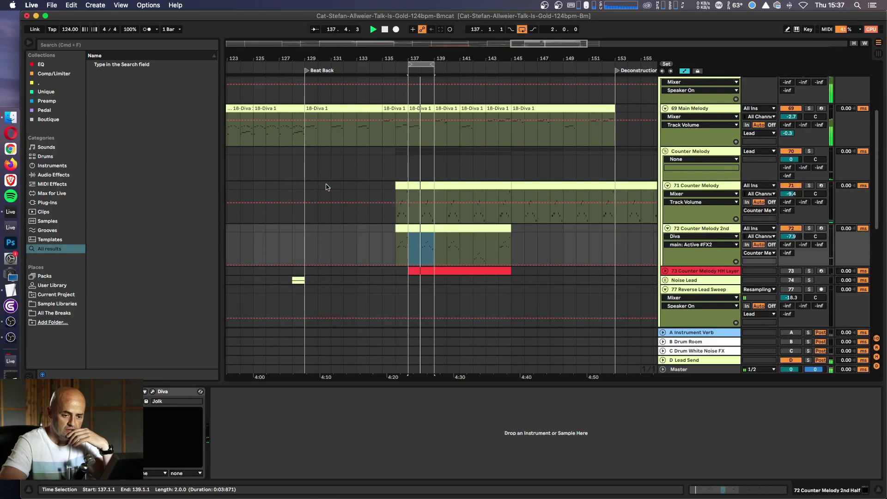
- Set the 72 Counter Melody 2nd volume to -9.2 dB and the Counter Melody group volume to -1.1 dB
mouse_move(791, 236)
mouse_down()
mouse_move(790, 266)
mouse_move(793, 239)
mouse_up()
key(space)
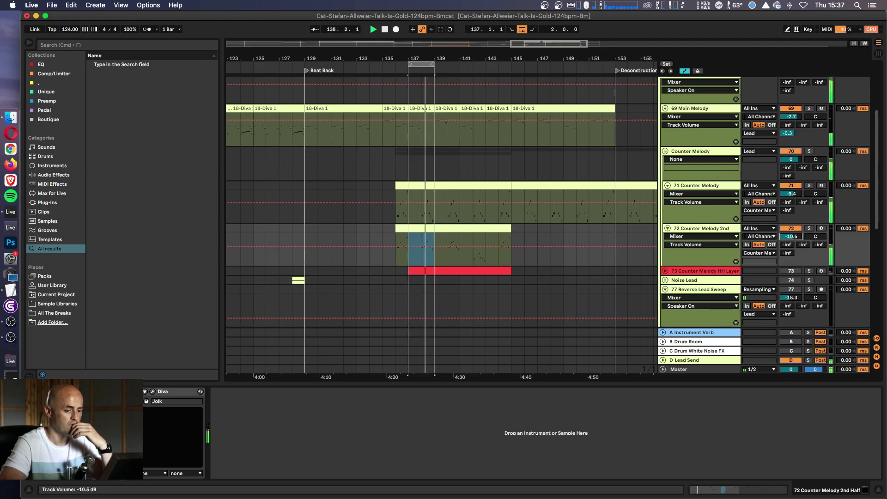
drag(793, 243, 794, 238)
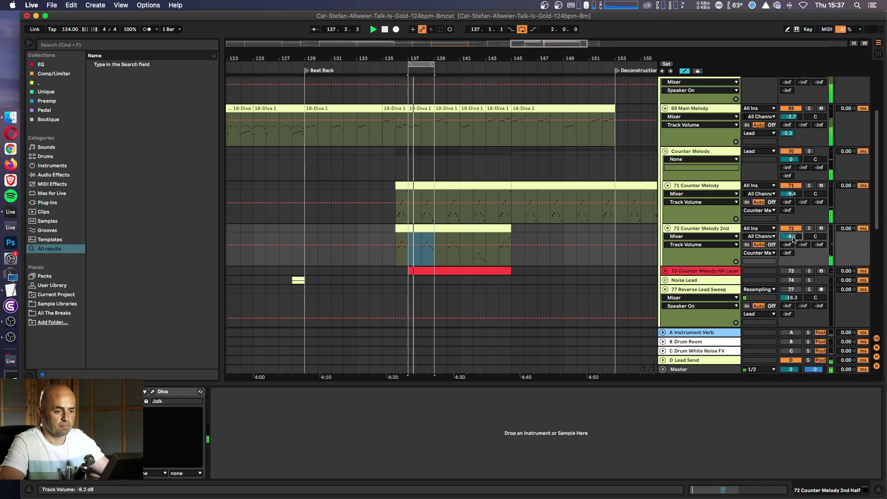
drag(791, 159, 791, 160)
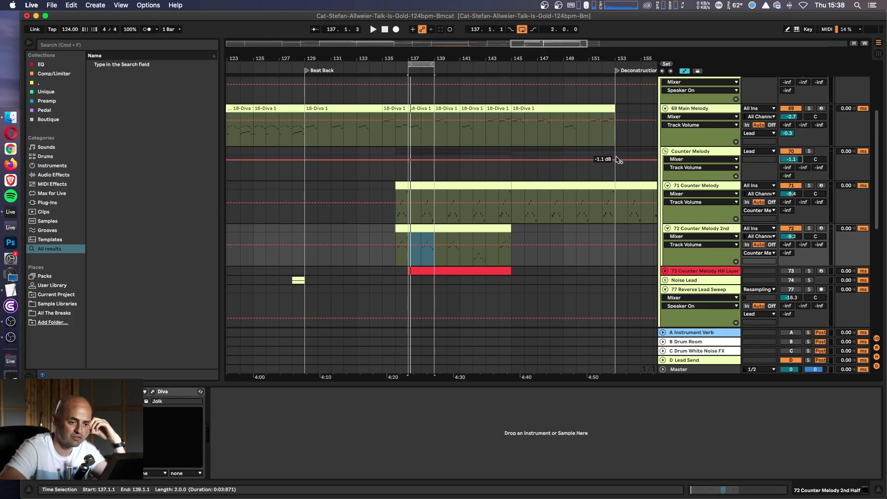
- Search the browser for soundtoys and add FilterFreak2 to the Counter Melody group
click(701, 153)
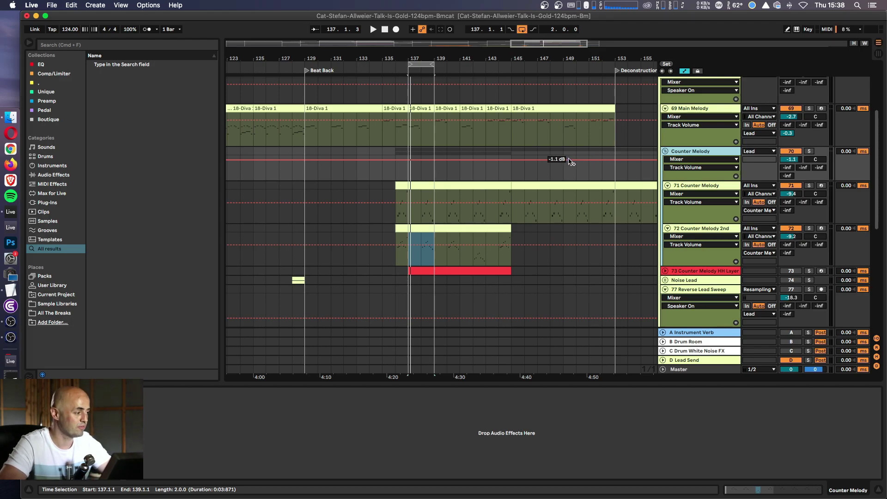
click(74, 47)
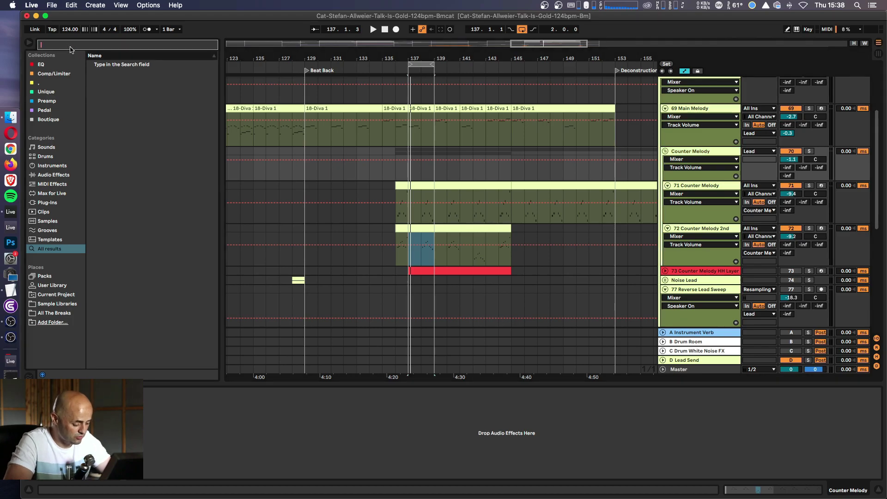
text(soundtoys)
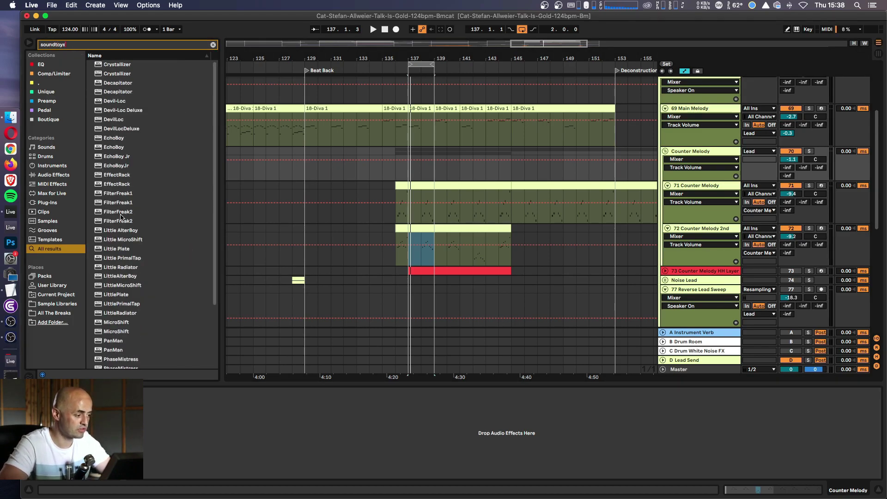
drag(103, 220, 251, 241)
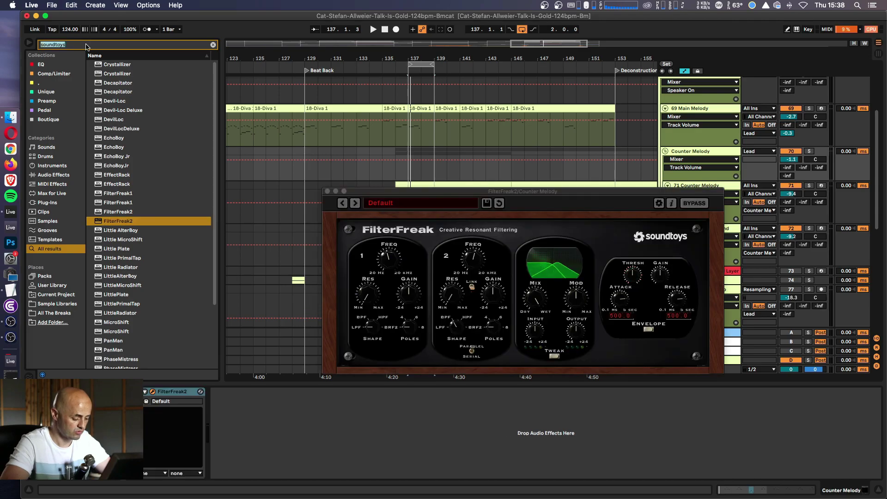
- Search the browser for reverb and add the stock Reverb to the Counter Melody group
click(86, 45)
text(reverb)
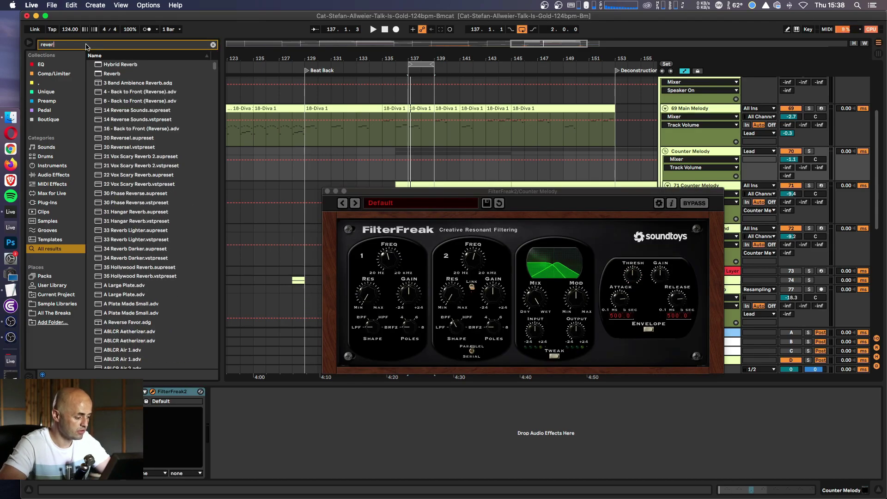
key(Down)
key(Down)
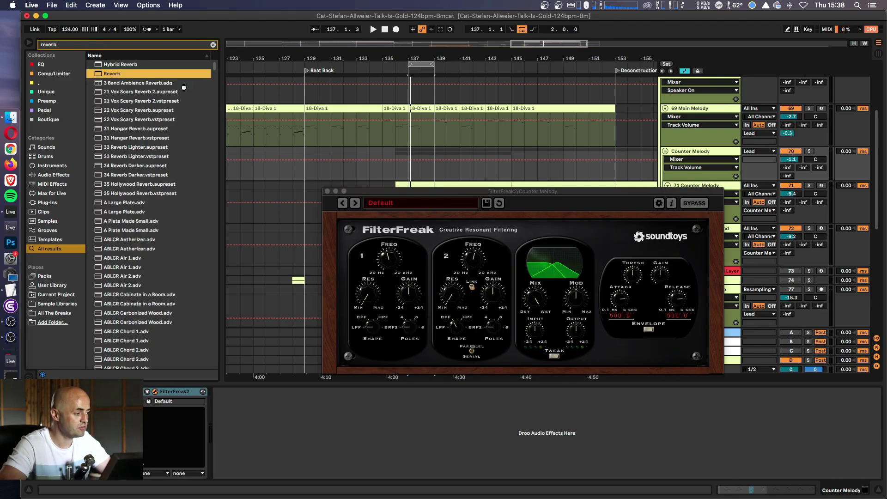
key(Return)
- Search the browser for phase and insert Phaser-Flanger between Reverb and FilterFreak2
click(156, 46)
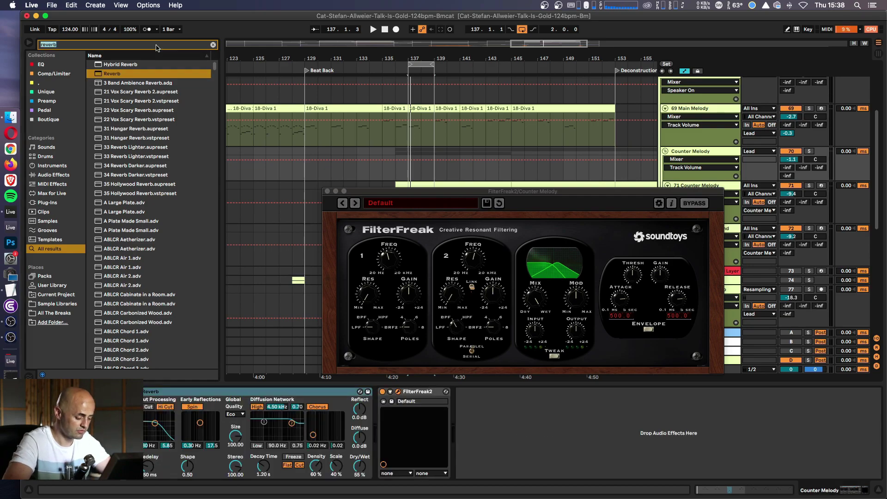
key(BackSpace)
text(phase)
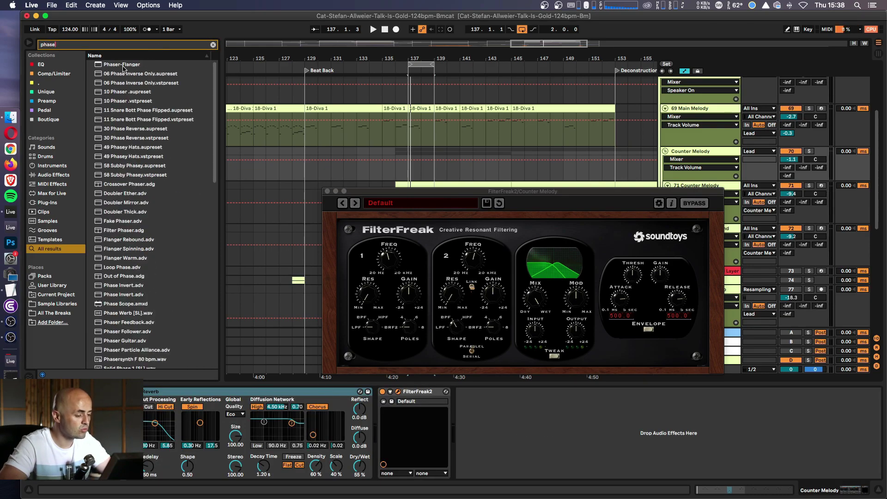
drag(114, 68, 439, 412)
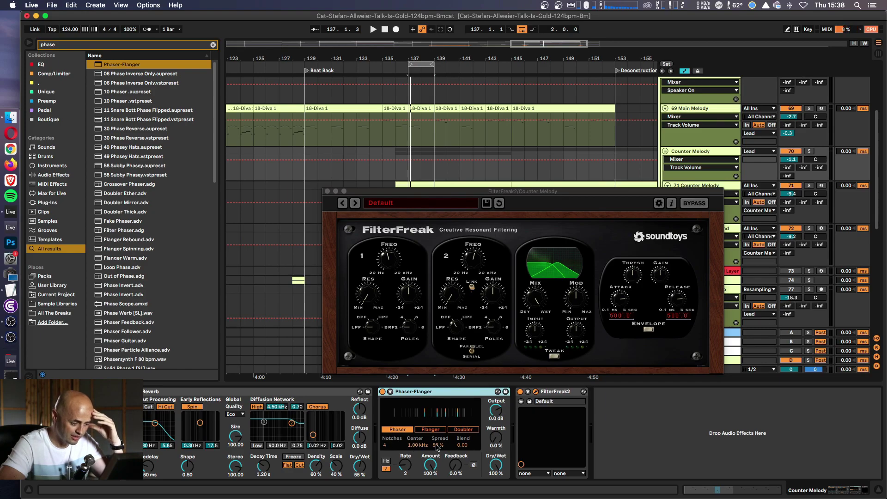
- Set Phaser-Flanger to 77% Spread, Rate 3 and 53% Dry/Wet, and lower the Reverb's Dry/Wet to 22%
drag(436, 448, 436, 437)
mouse_move(405, 465)
mouse_down()
mouse_move(405, 479)
mouse_move(405, 464)
mouse_up()
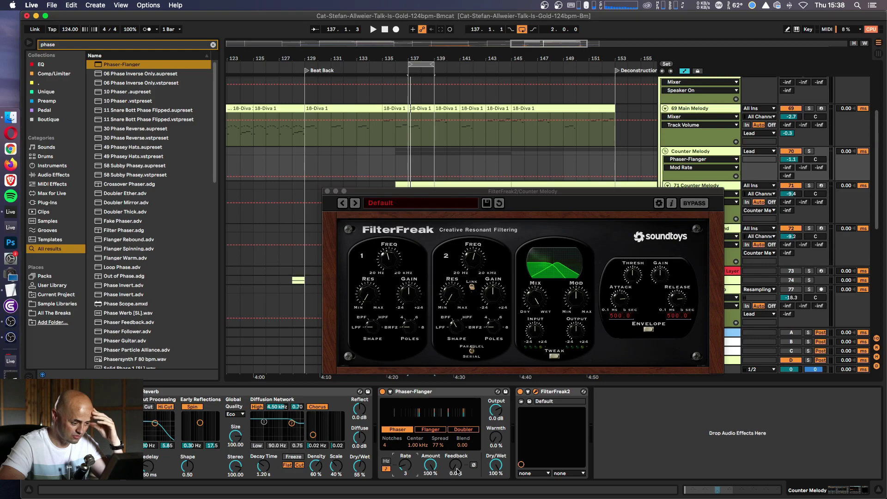
drag(498, 470, 498, 482)
click(521, 392)
click(521, 392)
drag(359, 467, 360, 480)
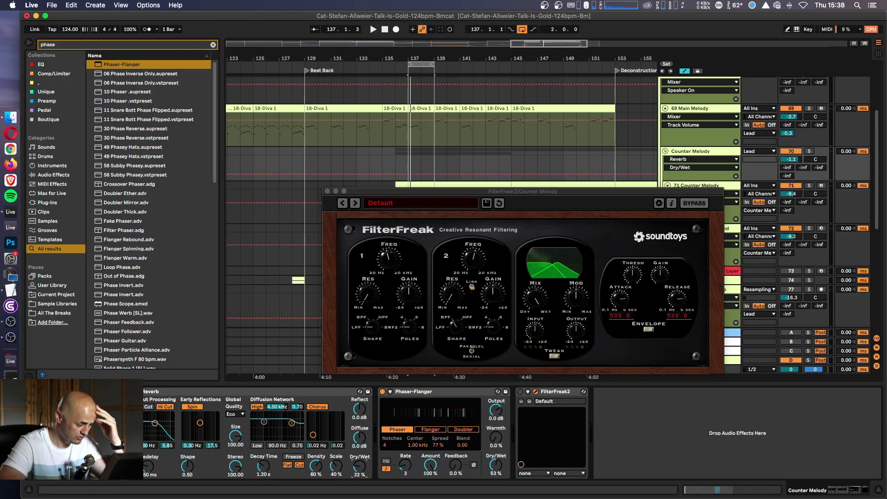
- Set the Counter Melody Reverb's Decay Time to 11.2 s and its Dry/Wet to 22% while auditioning the loop
drag(263, 466, 263, 444)
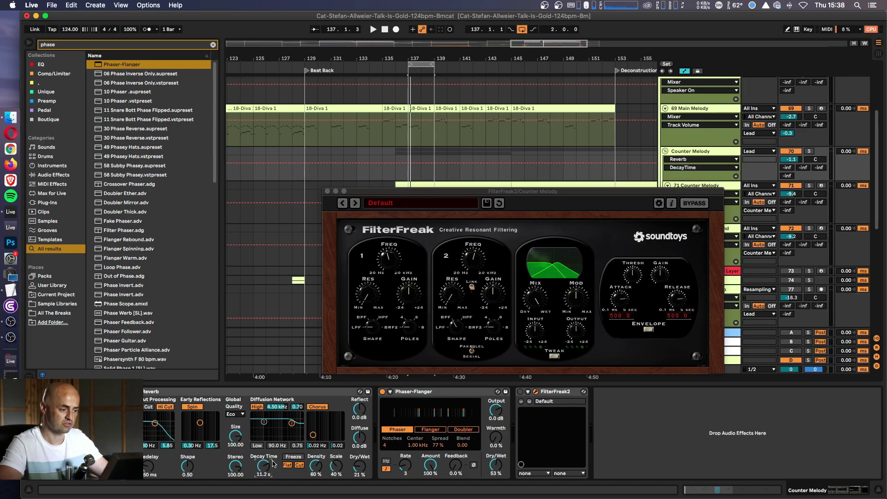
key(space)
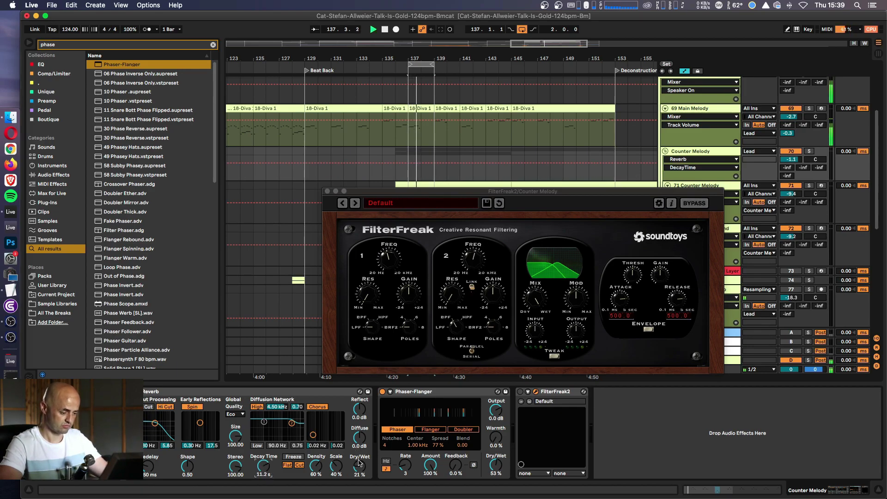
drag(359, 466, 359, 463)
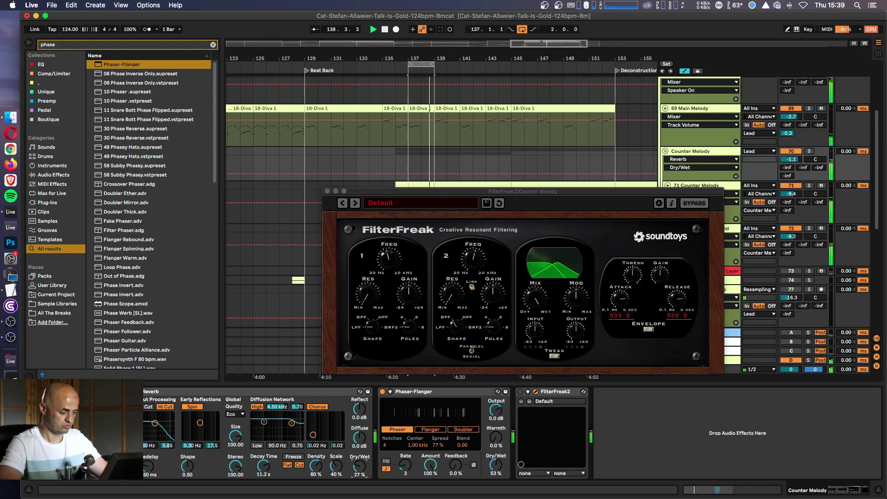
key(space)
- Enable FilterFreak2 on the Counter Melody group and load its Rhythmic preset Distorted 16ths A
click(521, 391)
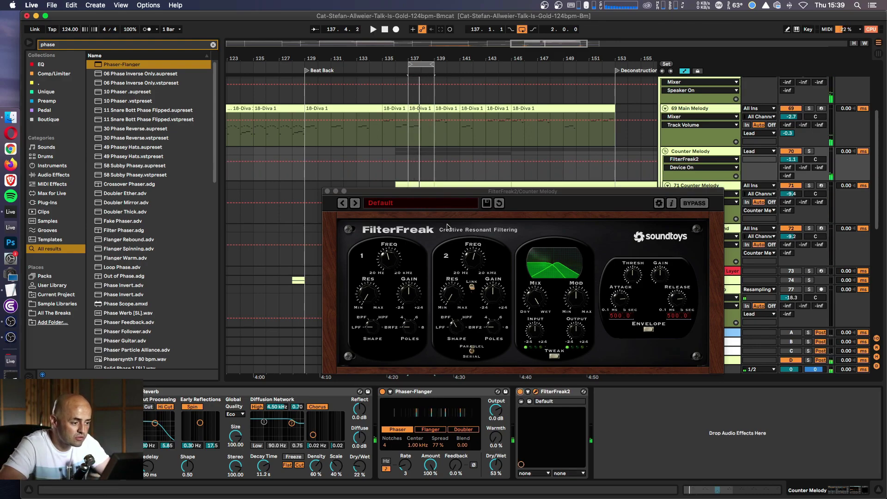
click(416, 203)
mouse_move(418, 214)
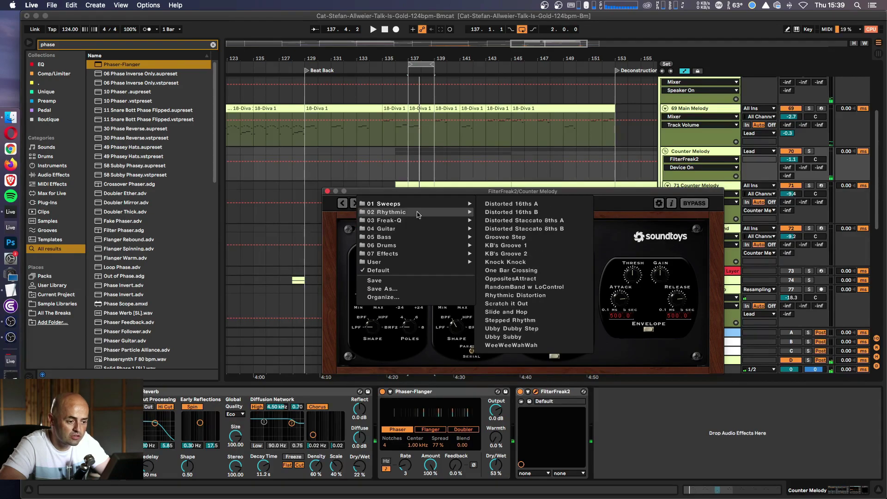
click(531, 214)
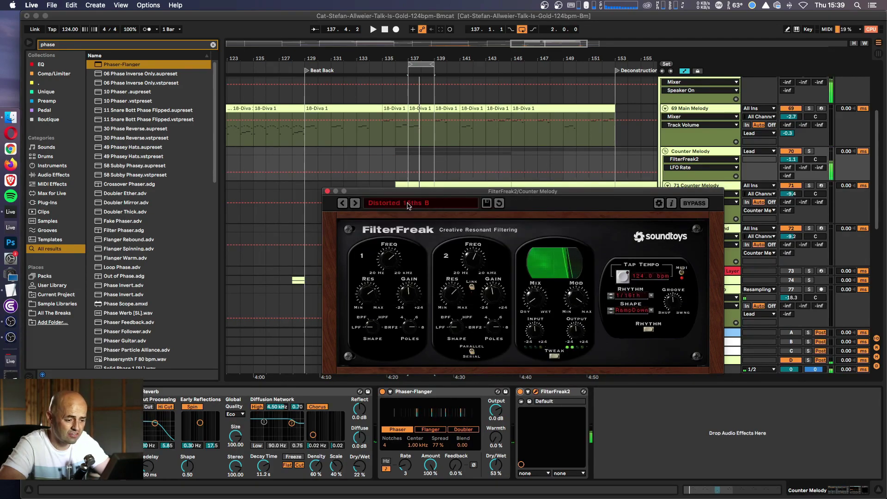
click(343, 204)
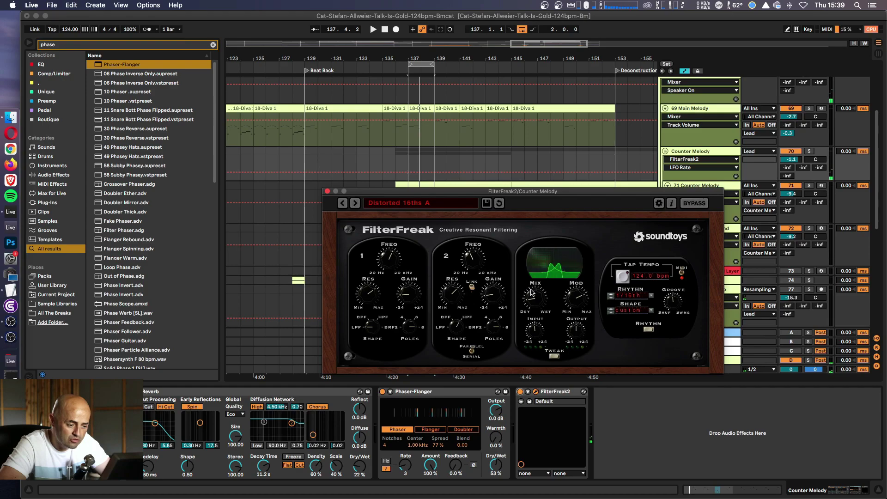
- Lower FilterFreak2's Mix to about 2.5% while auditioning the loop, and close its plug-in window
drag(545, 306, 537, 327)
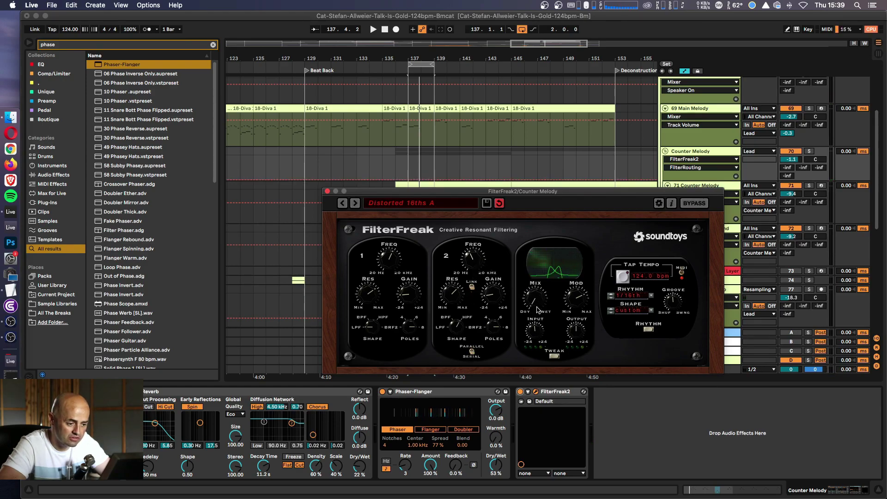
key(space)
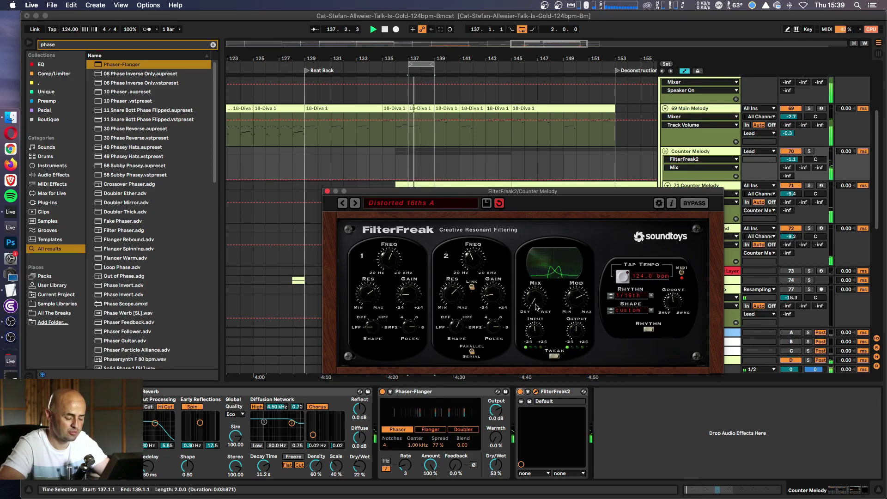
click(528, 391)
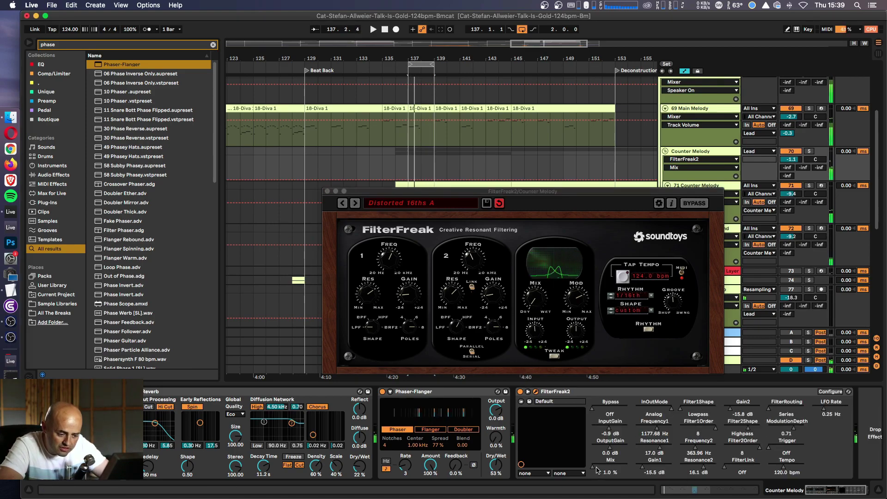
right_click(594, 469)
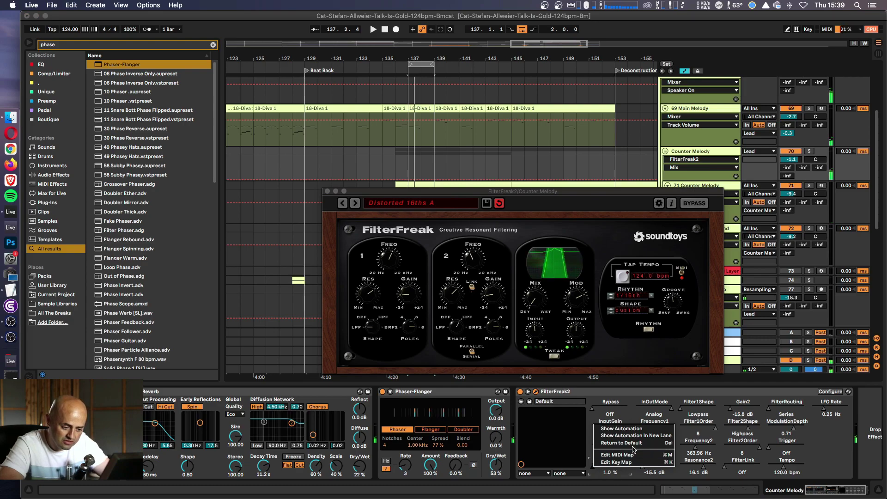
click(608, 475)
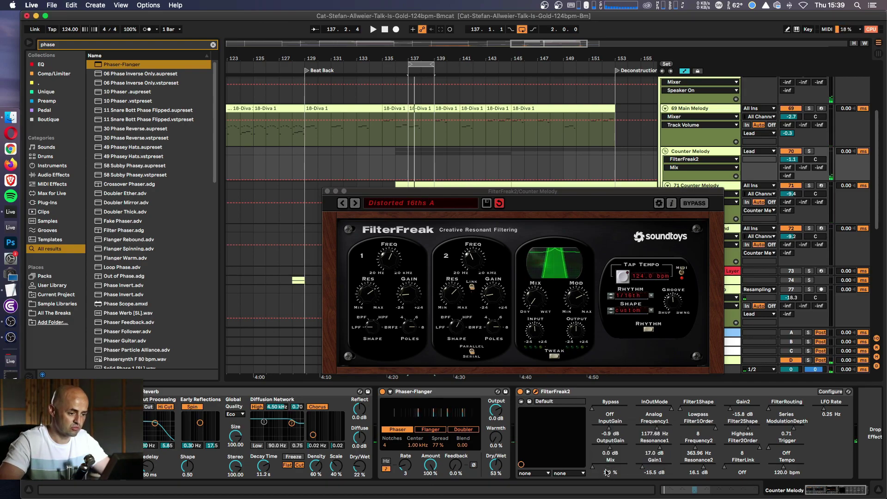
click(534, 303)
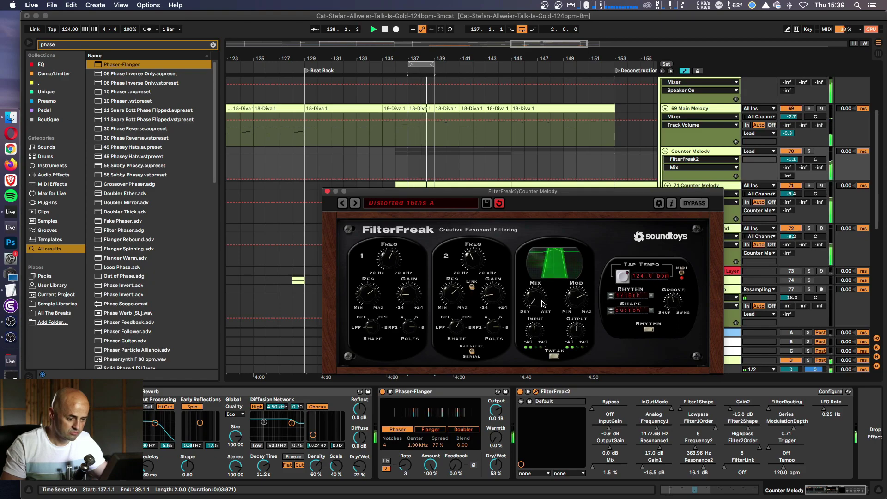
scroll(539, 302, up, 2)
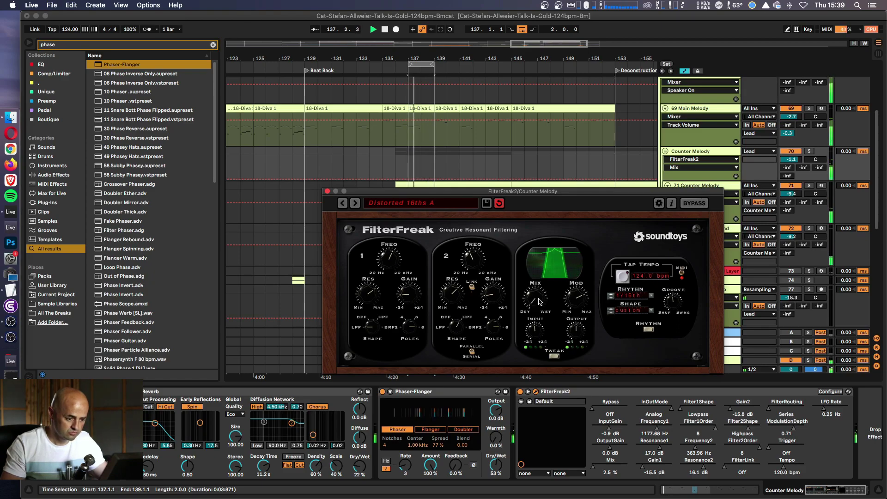
scroll(540, 302, down, 2)
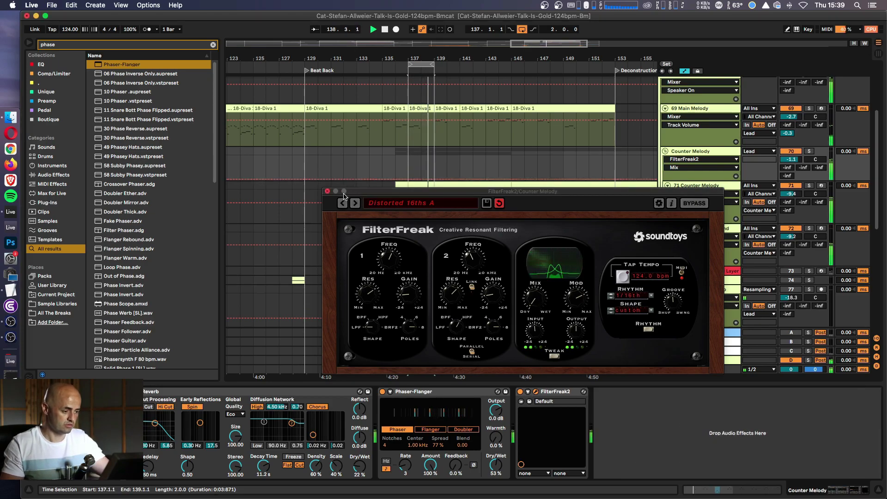
click(327, 192)
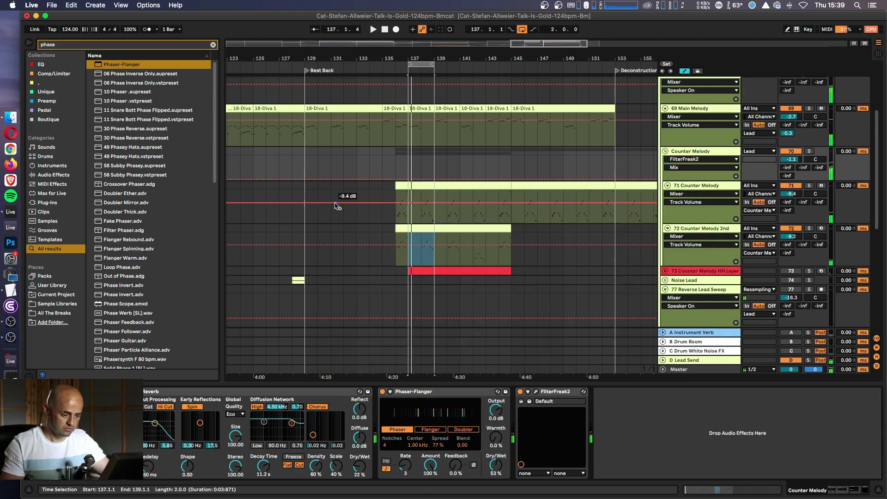
- Set the soloed Counter Melody group's Reverb to 3.46 s Decay Time and 120 Stereo, and move the solo to the Lead group
click(808, 228)
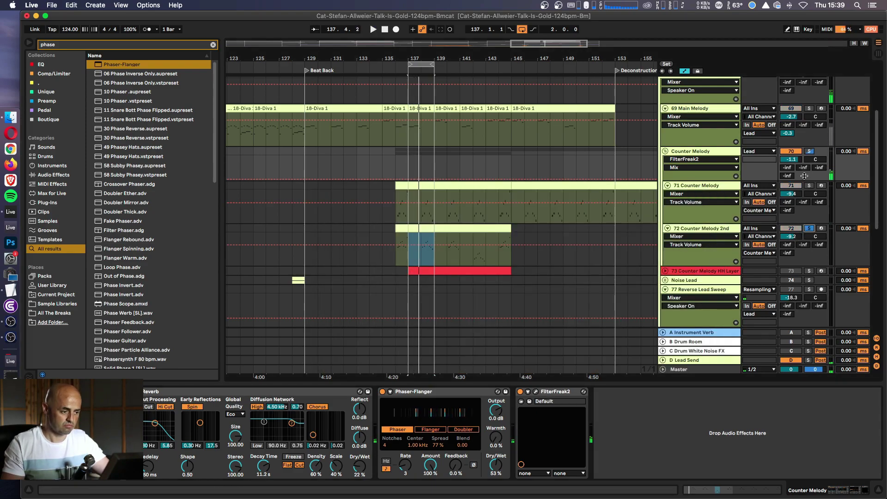
click(809, 151)
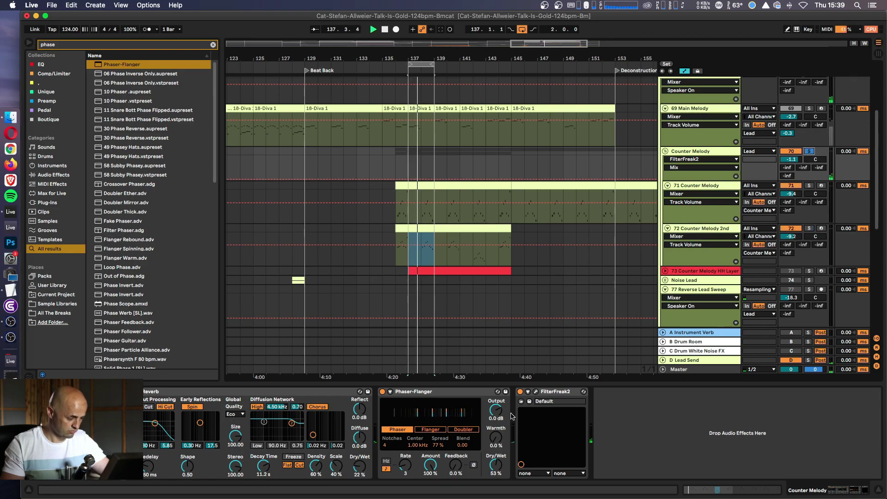
drag(268, 476, 268, 486)
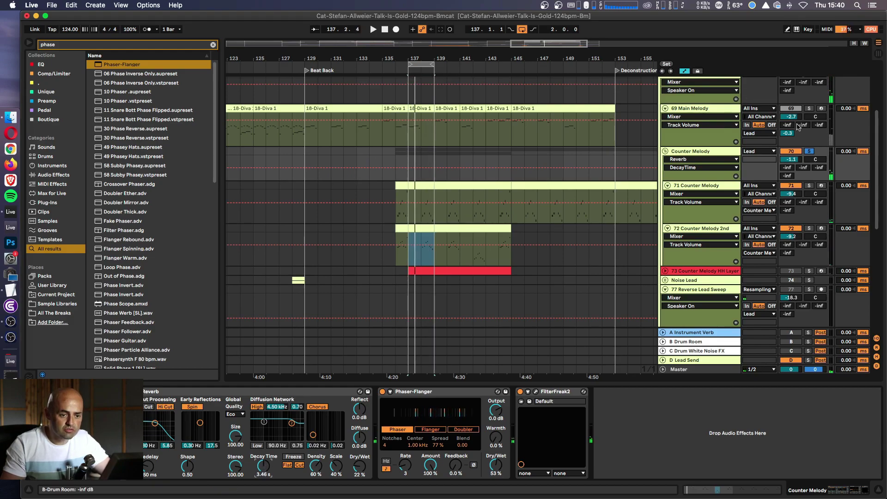
scroll(802, 125, up, 3)
click(809, 105)
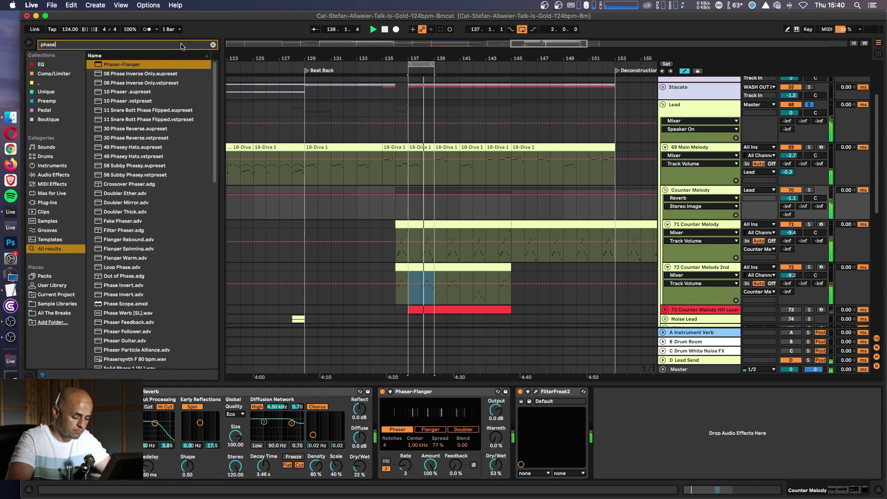
key(BackSpace)
text(o)
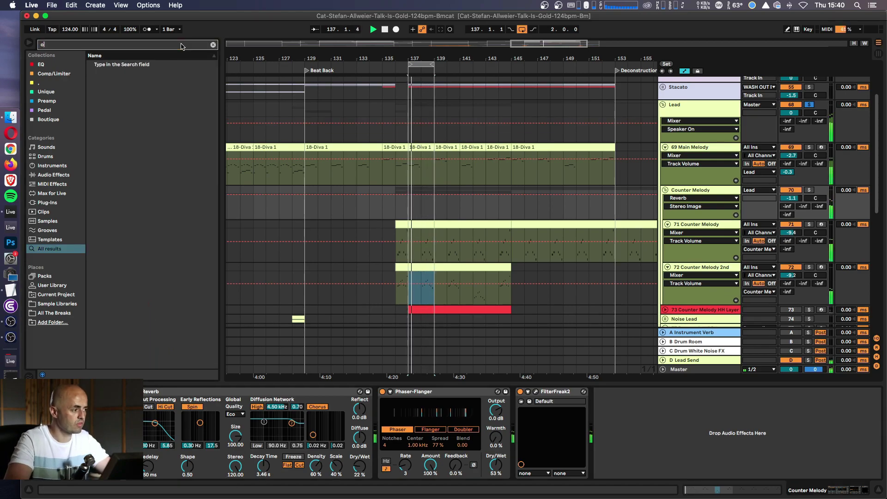
text(zone)
key(Escape)
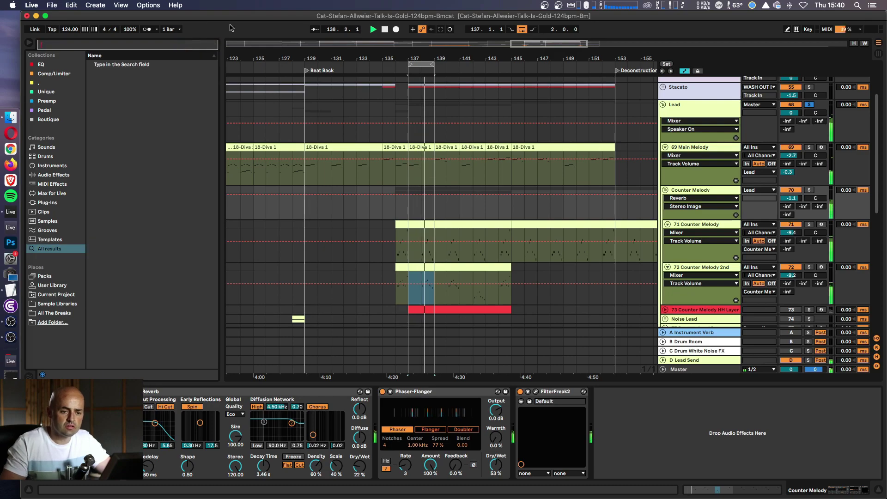
- Add the Stacato and 33 Bass groups to the solo and extend the loop to four bars, from bar 137 to 141
scroll(819, 113, up, 2)
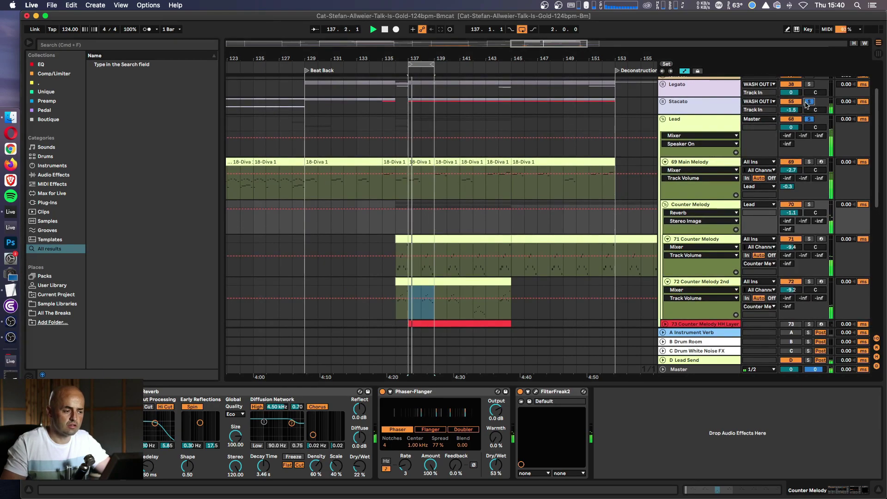
scroll(807, 110, up, 4)
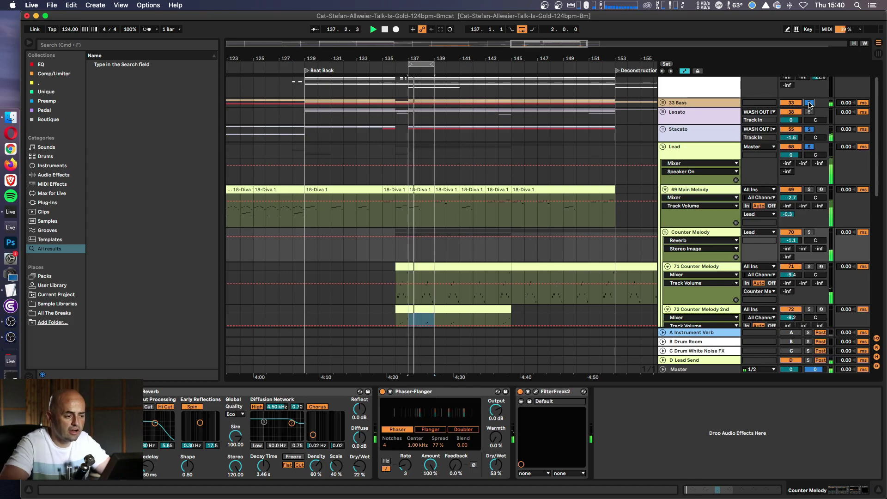
scroll(501, 236, down, 3)
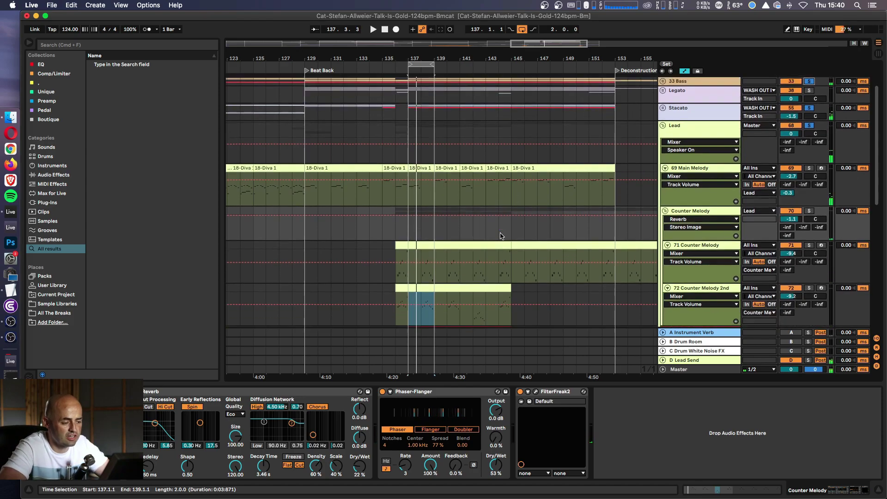
scroll(497, 237, down, 5)
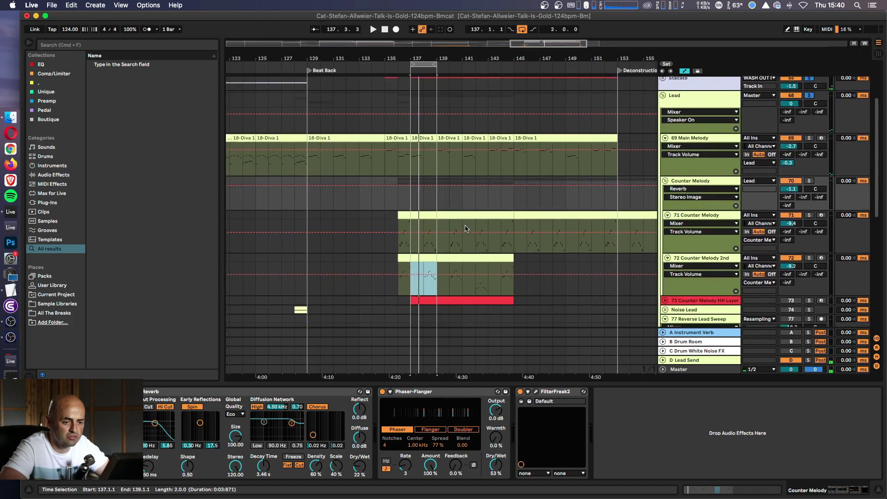
scroll(467, 227, up, 1)
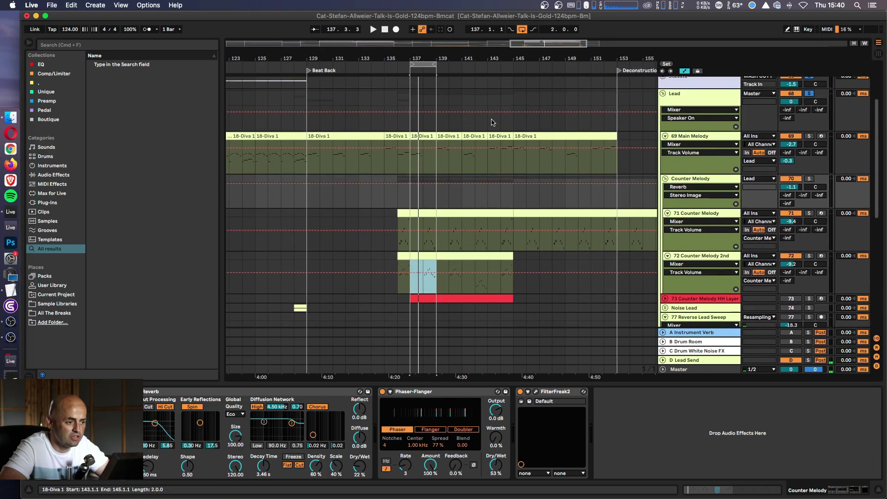
drag(435, 65, 461, 64)
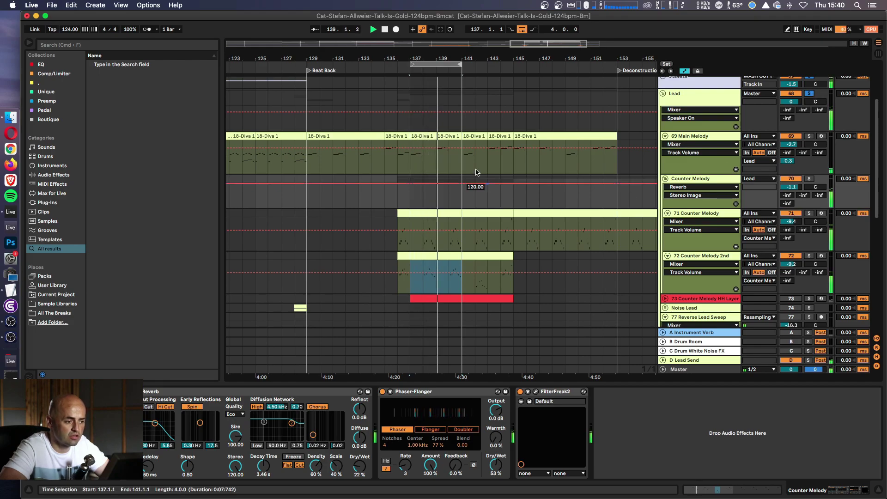
- Inspect the Main Melody track's device chain and set the Counter Melody group's volume to -1.6 dB
click(683, 146)
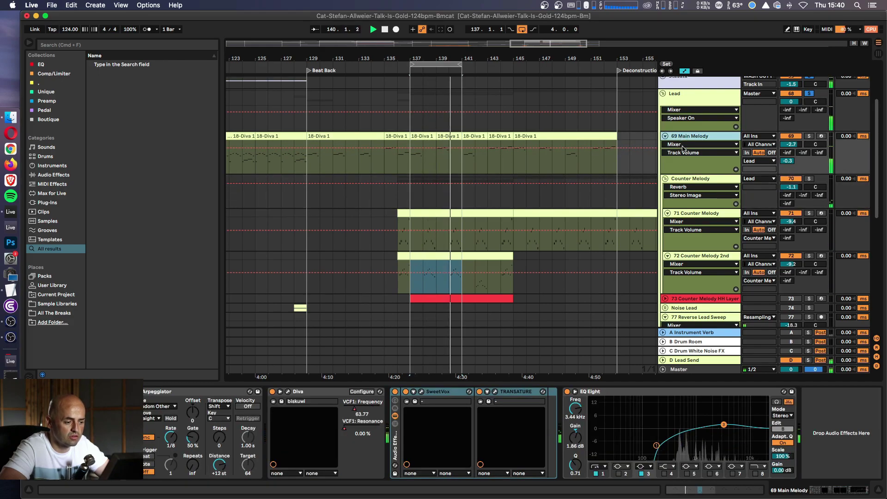
scroll(684, 146, down, 2)
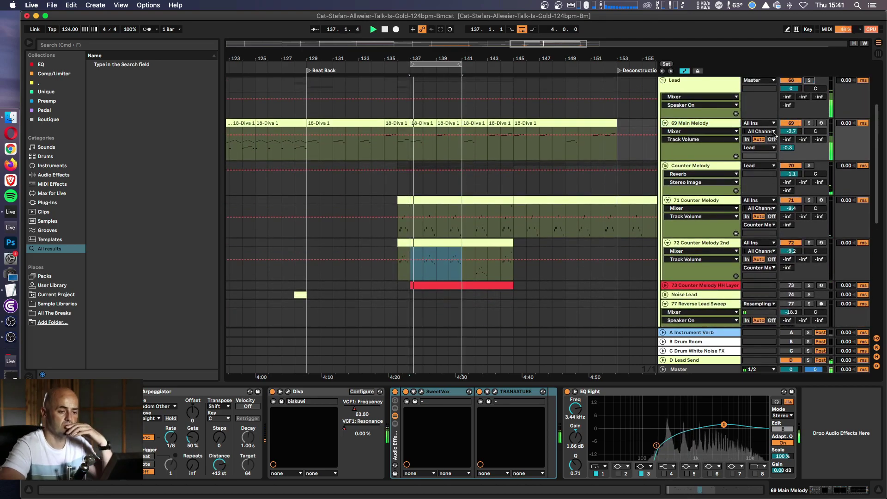
scroll(777, 132, down, 2)
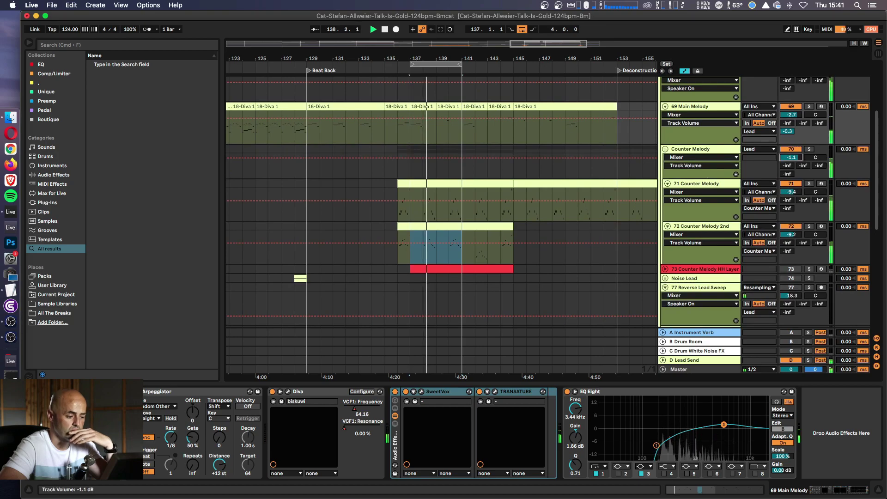
click(703, 149)
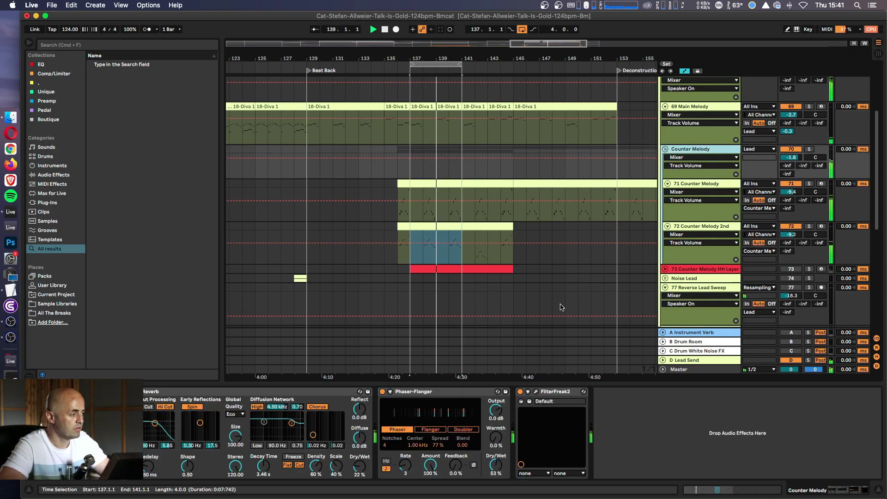
- Search the browser for boots, insert Bootsandcats.adg after FilterFreak2 on the Counter Melody group, and audition it
click(104, 46)
text(boots)
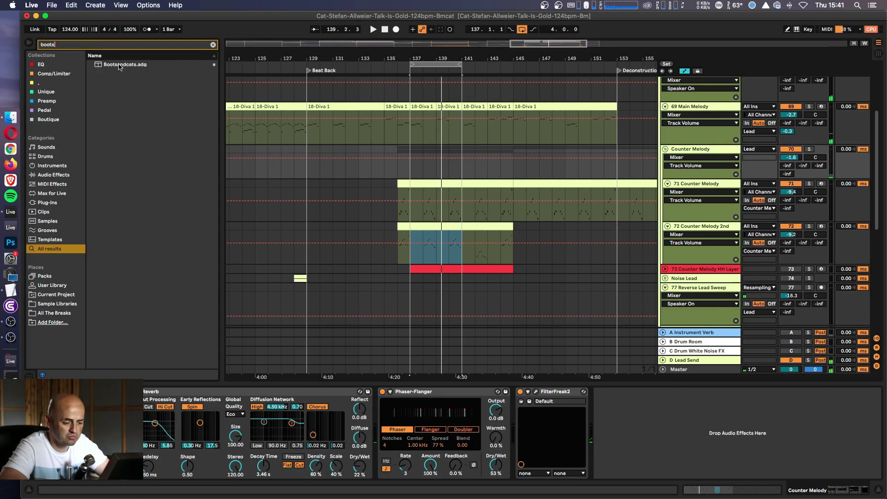
mouse_move(120, 69)
mouse_down()
mouse_move(531, 362)
mouse_move(603, 441)
mouse_up()
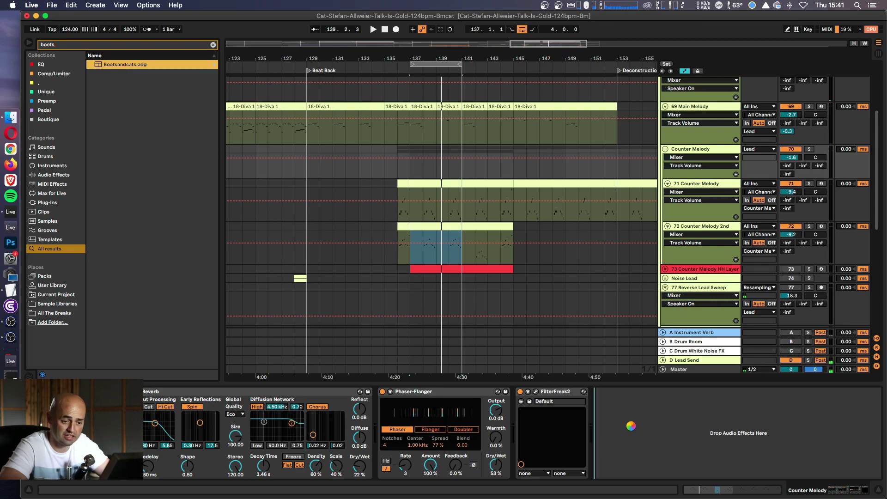
click(617, 424)
key(space)
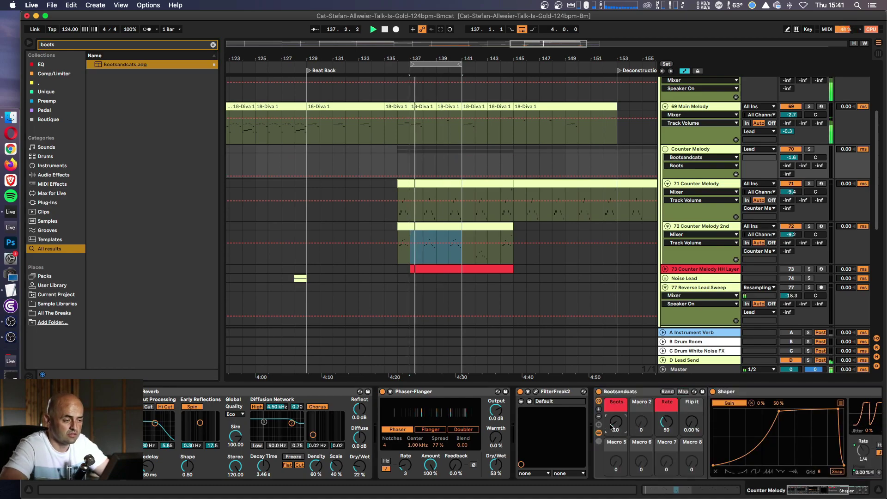
- Set the Bootsandcats rack's Boots macro to 19 and move the rack from the Counter Melody group to the Lead group
click(599, 433)
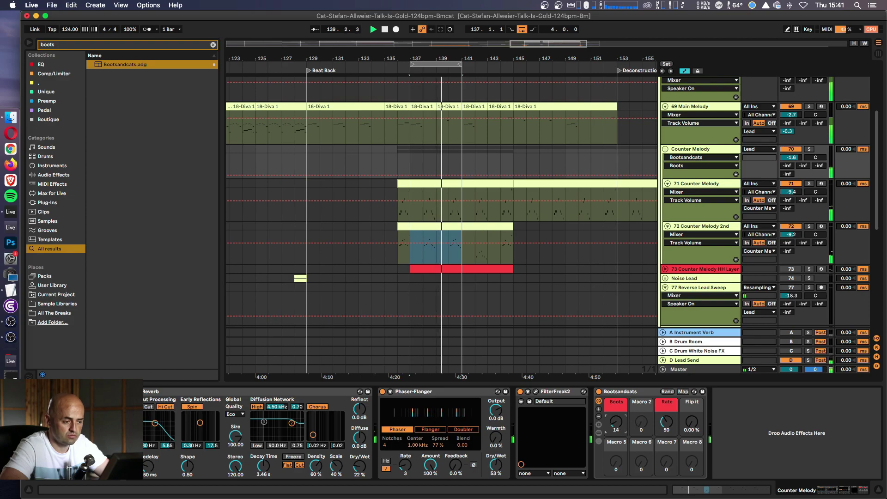
drag(629, 424, 628, 412)
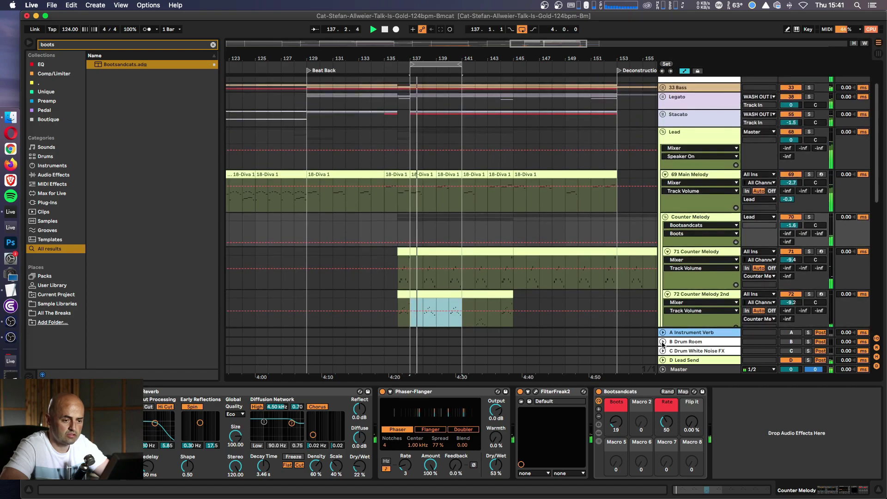
click(636, 394)
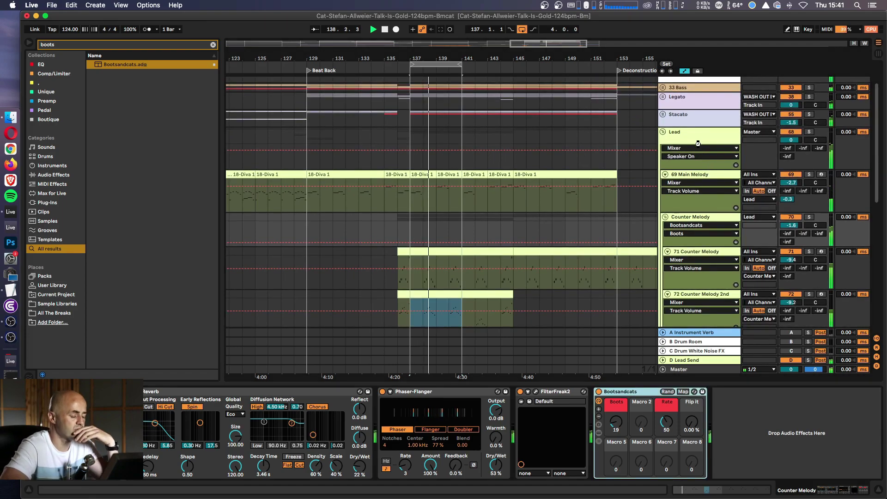
key(Up)
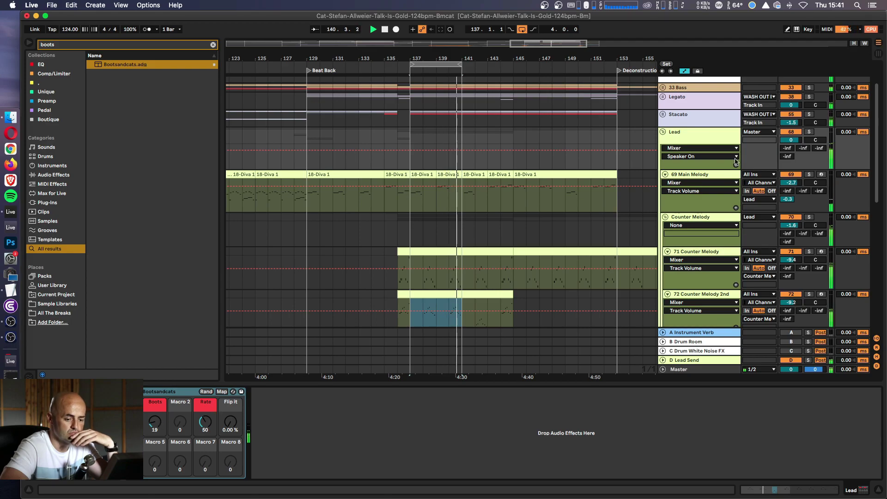
- Set the second chain's volume in the D Lead Send return's Audio Effect Rack to 0.5 dB
scroll(675, 373, up, 1)
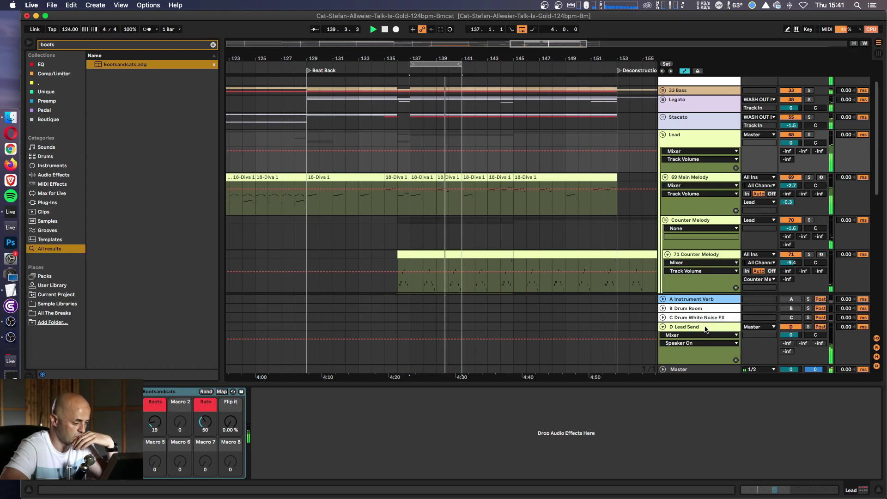
click(781, 330)
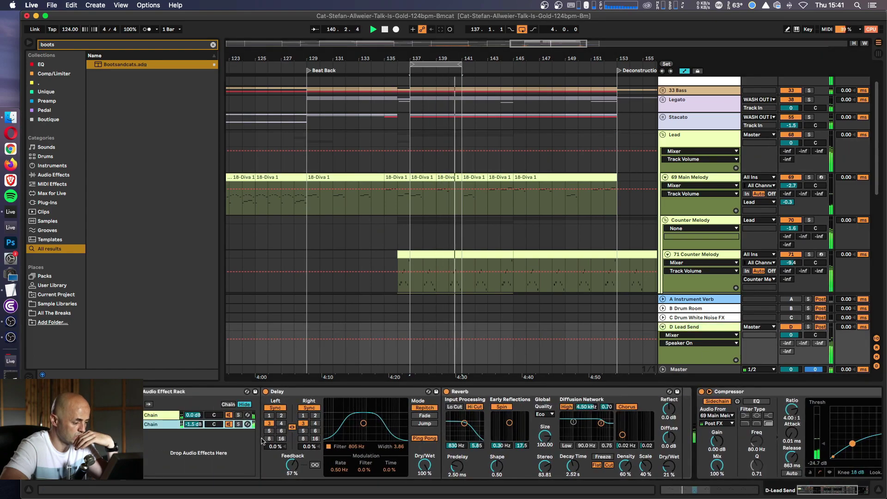
double_click(199, 425)
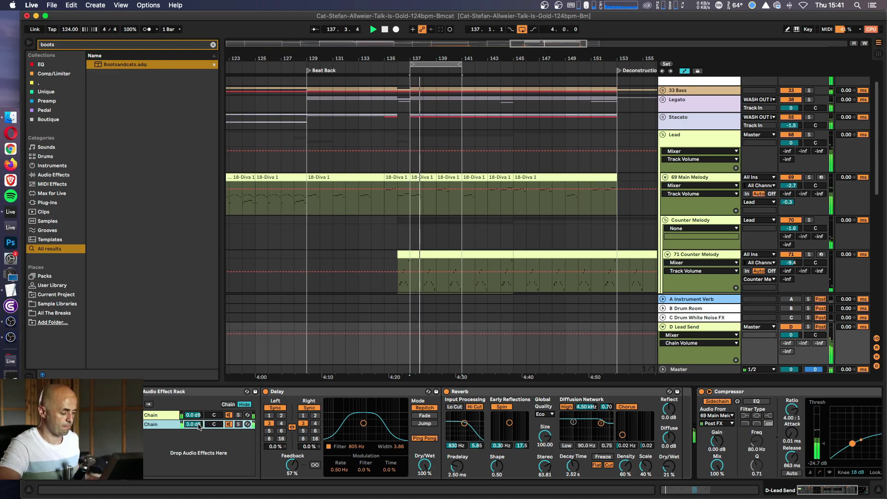
text(3)
key(Return)
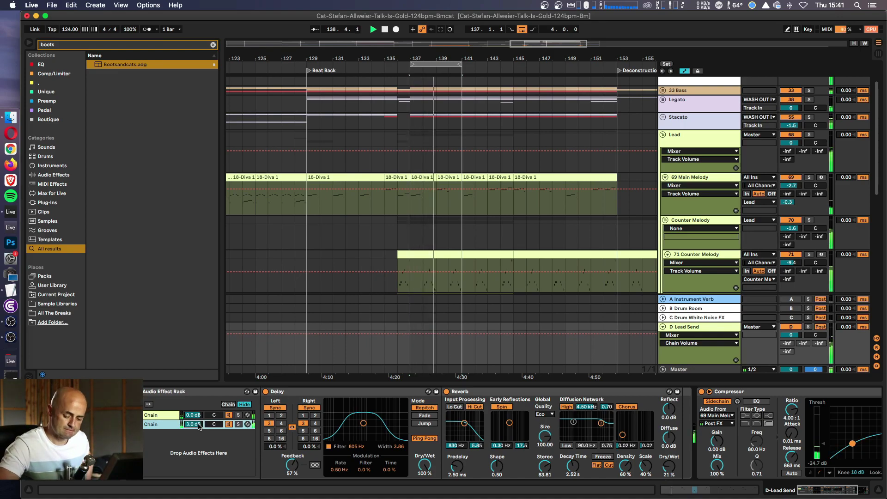
text(1.)
key(Return)
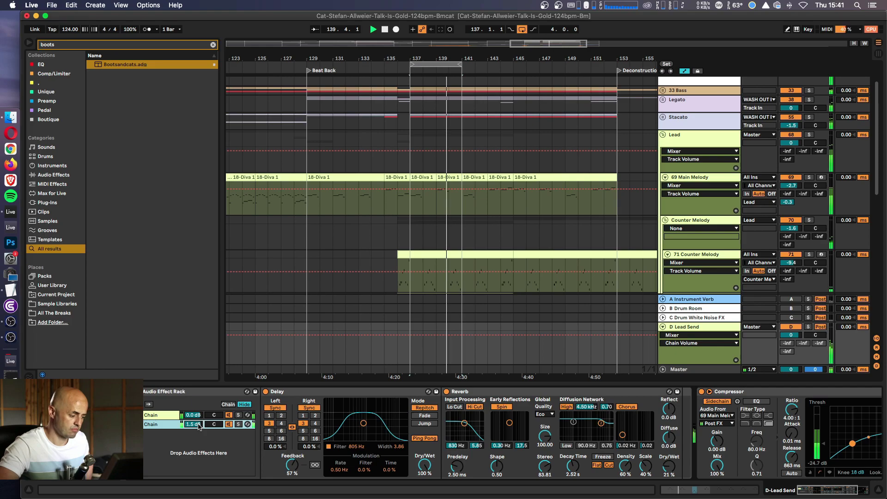
text(0.5)
key(Return)
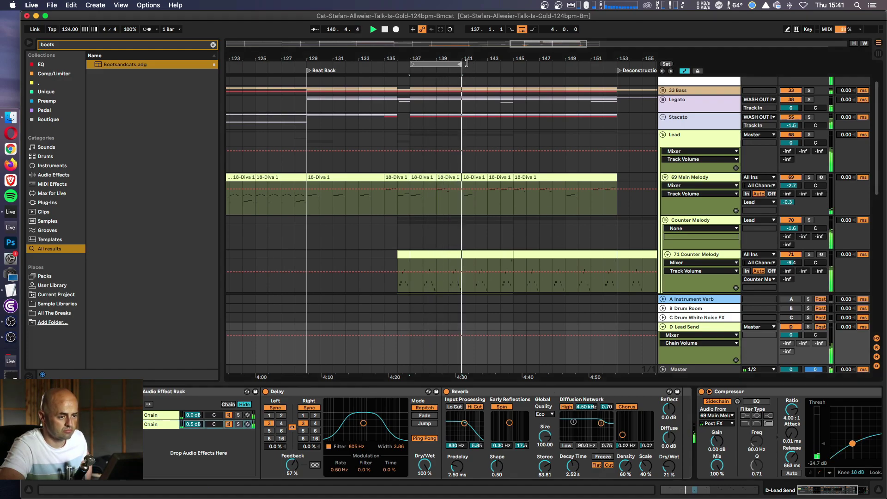
- Extend the loop to eight bars, from bar 137 to 145, and fold the Counter Melody group
drag(460, 63, 513, 64)
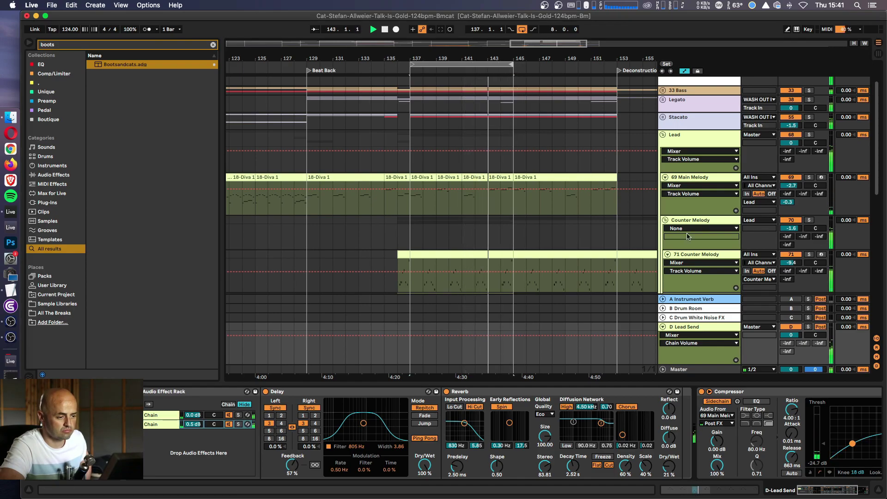
click(666, 221)
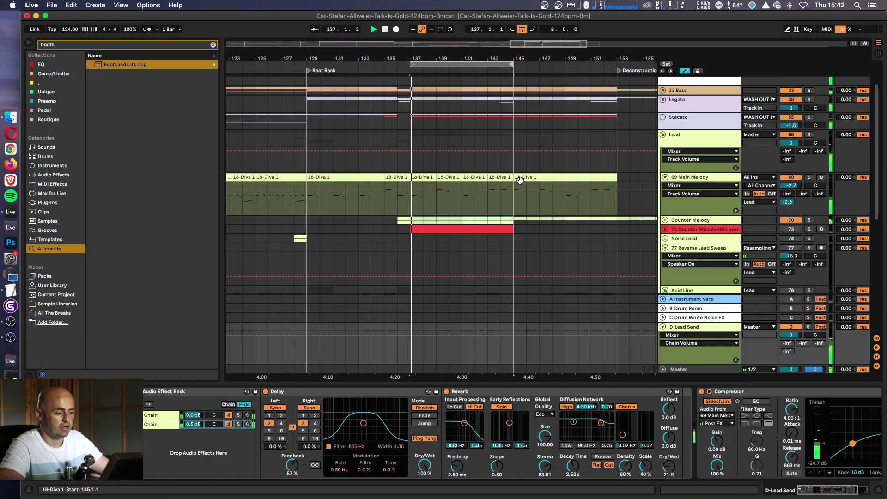
- Search the browser for lala and insert the LALA compressor after EQ Eight on the Main Melody track
click(715, 180)
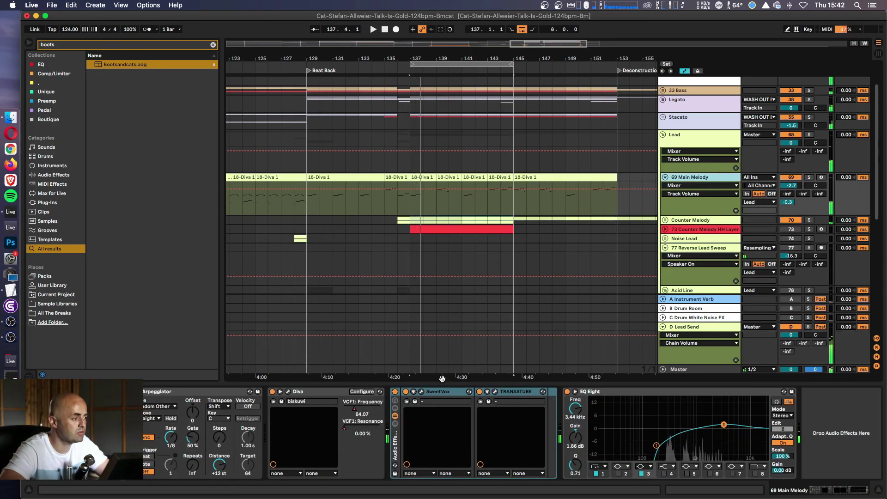
click(141, 45)
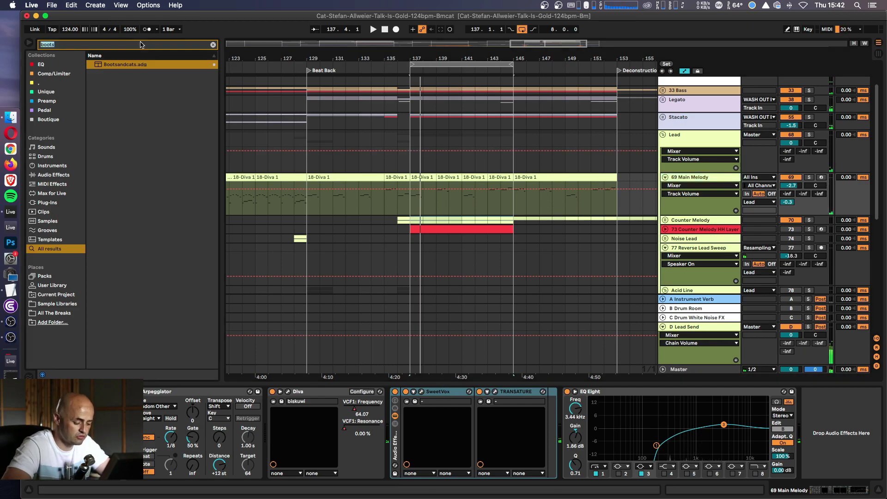
key(BackSpace)
text(lala)
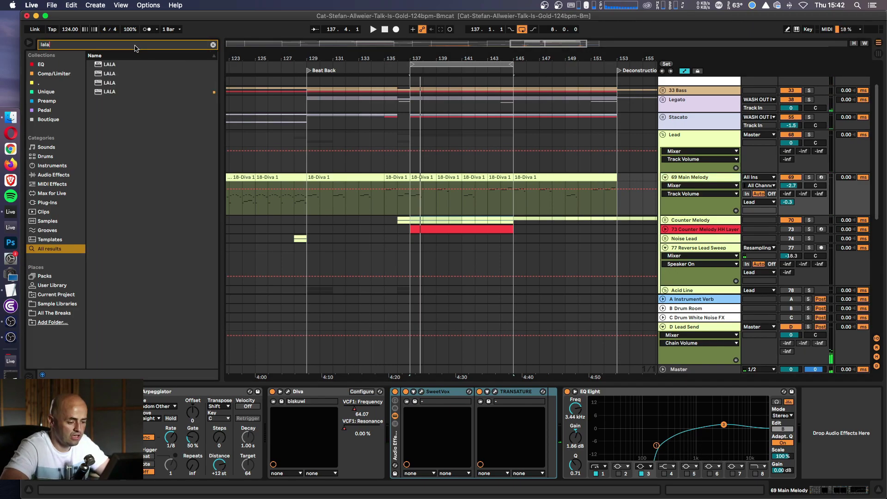
mouse_move(110, 97)
mouse_down()
mouse_move(558, 421)
mouse_move(793, 438)
mouse_up()
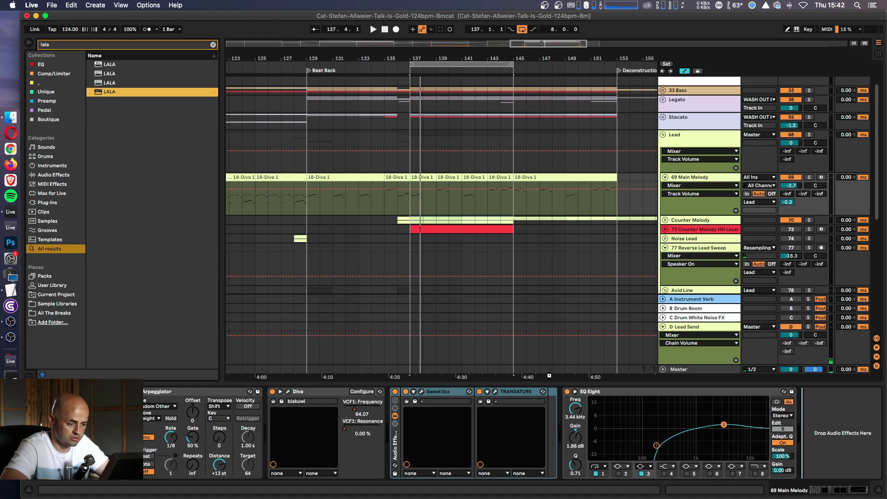
- During playback, set LALA's HPF to 421 Hz and Peak Reduction to 13.2 dB, and raise its Gain slightly
mouse_move(698, 262)
key(space)
click(694, 313)
mouse_move(694, 312)
mouse_down()
mouse_move(692, 300)
mouse_move(688, 319)
mouse_up()
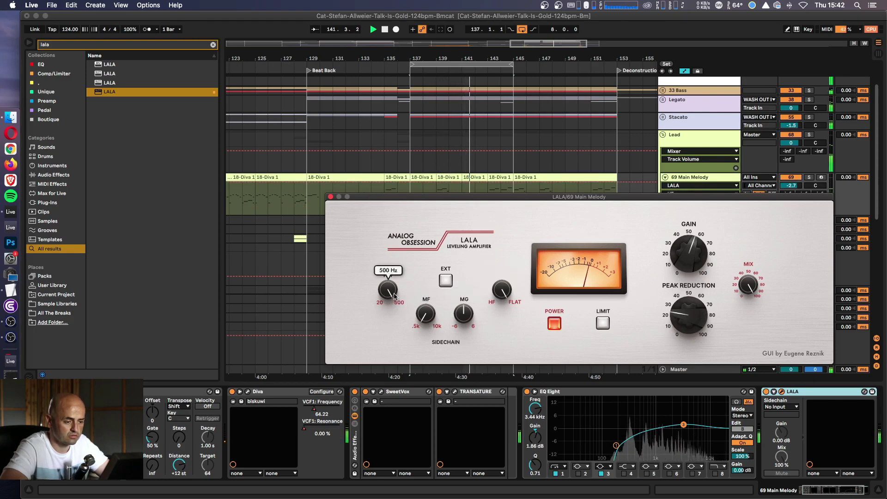
mouse_move(391, 293)
mouse_down()
mouse_move(391, 317)
mouse_move(391, 284)
mouse_up()
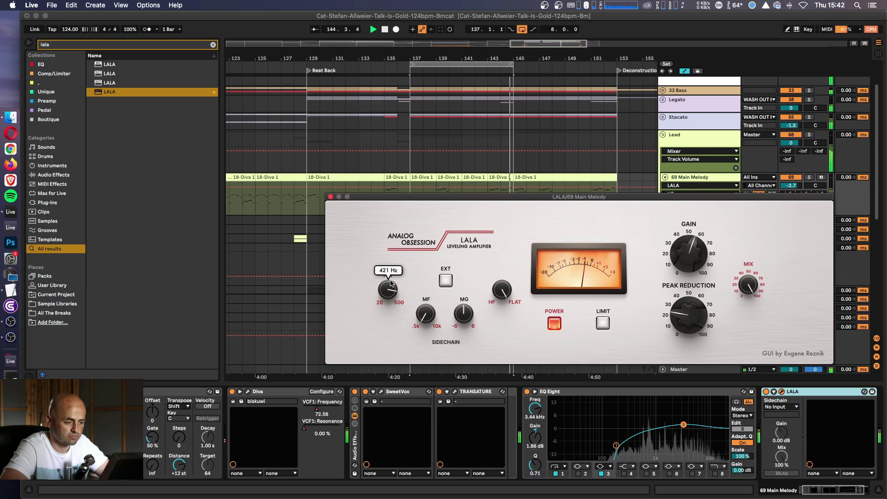
drag(688, 318, 690, 323)
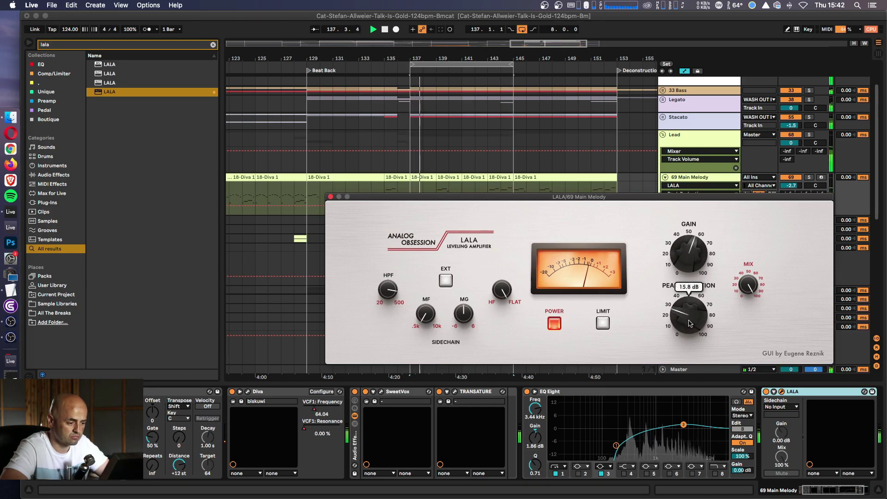
drag(426, 312, 429, 318)
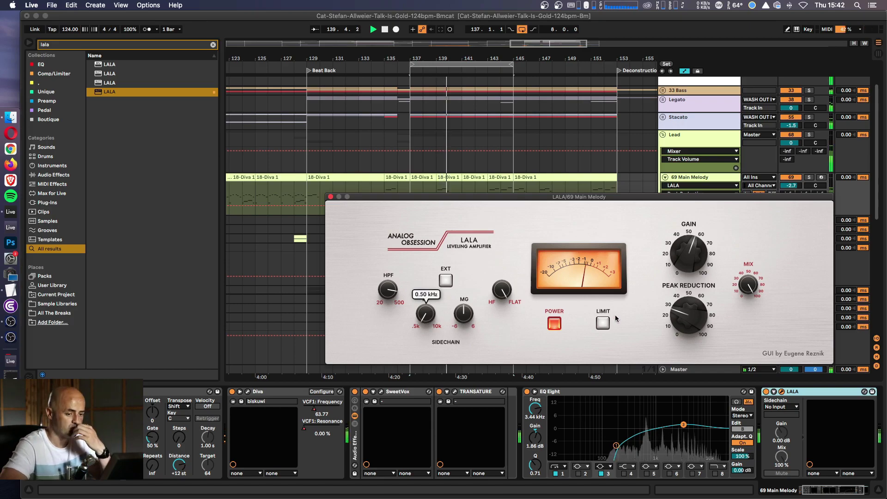
mouse_move(689, 319)
drag(690, 319, 689, 322)
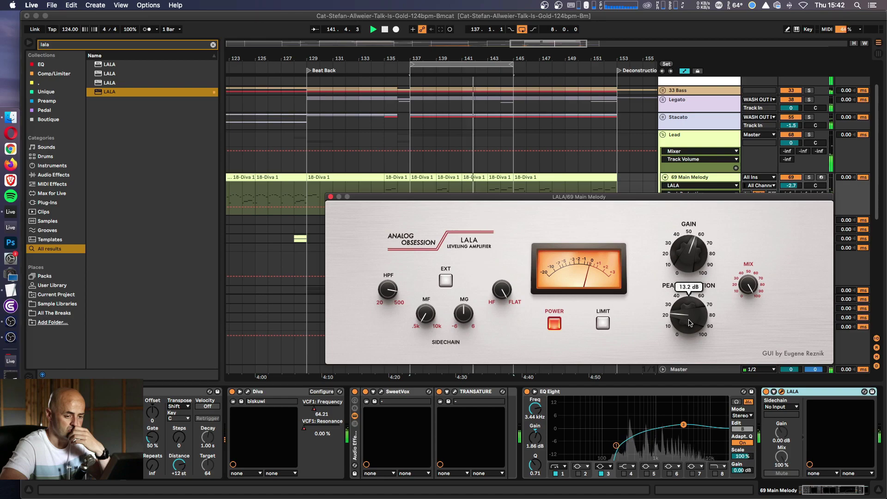
mouse_move(689, 267)
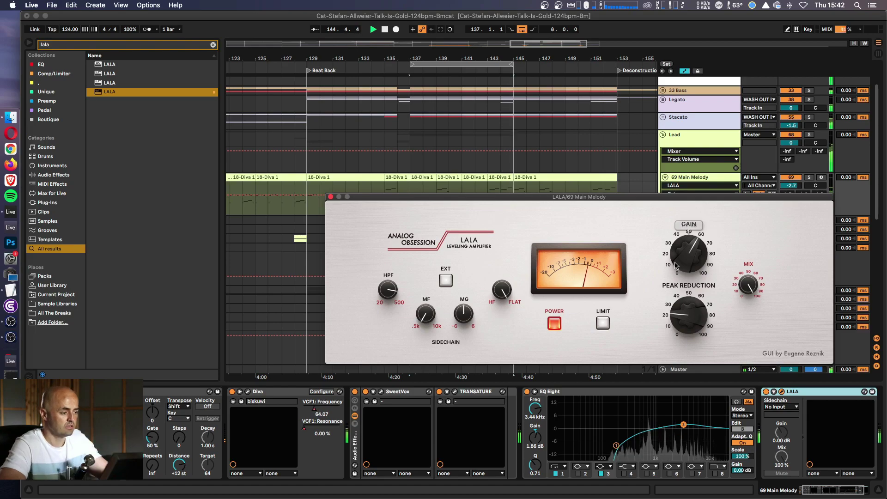
- Hide the plug-in window, color the Main Melody clip at bar 143 red and open its notes for editing
key(super+alt+p)
click(496, 179)
right_click(496, 182)
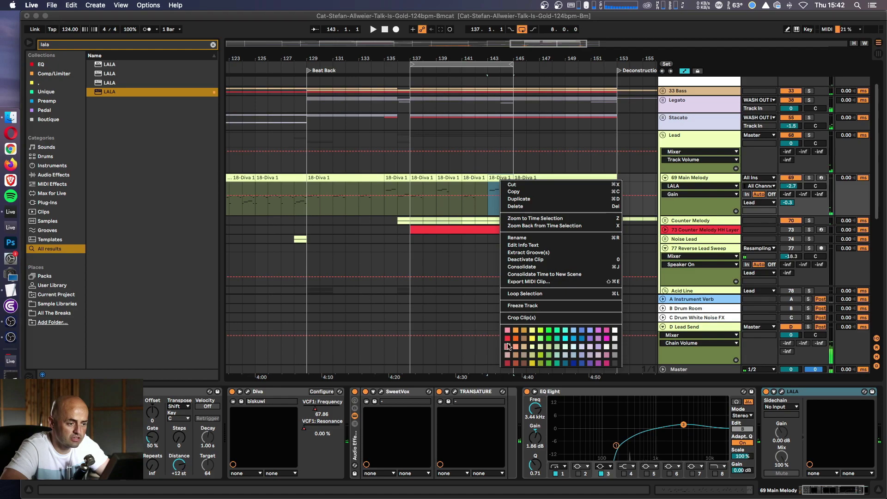
click(508, 346)
double_click(499, 178)
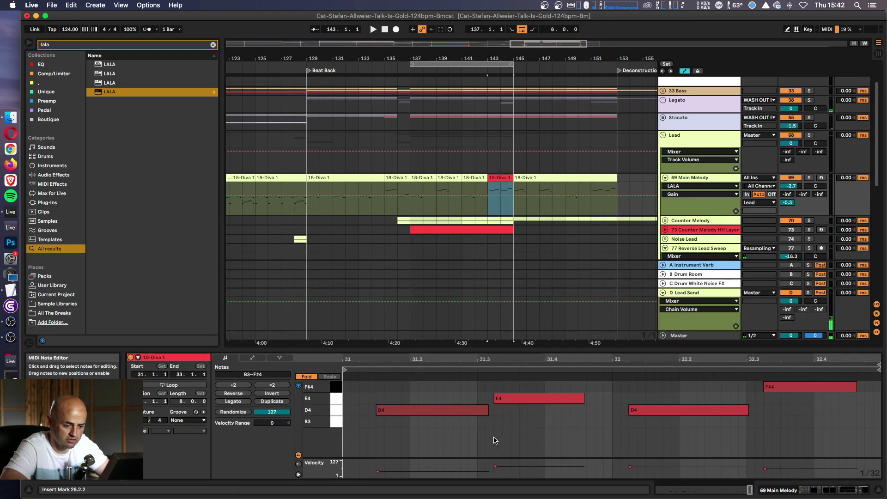
- Audition the red clip's notes and lower the velocity of its E4 note slightly
key(super+a)
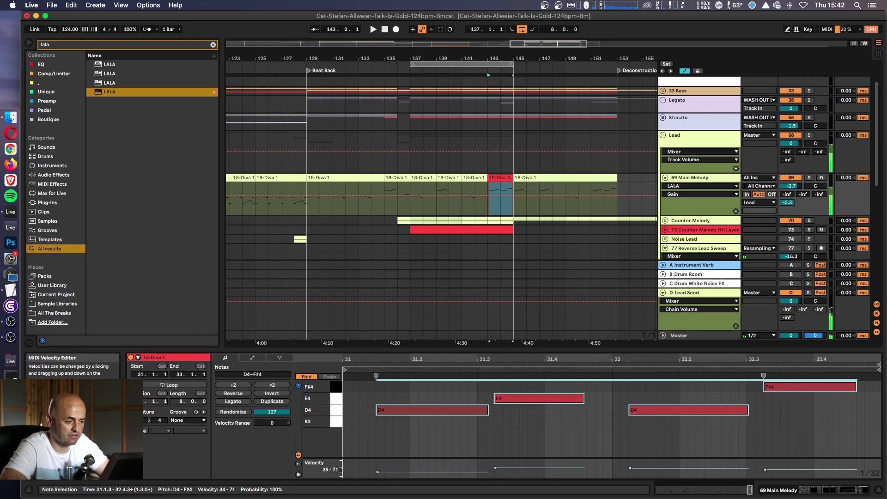
click(489, 263)
key(space)
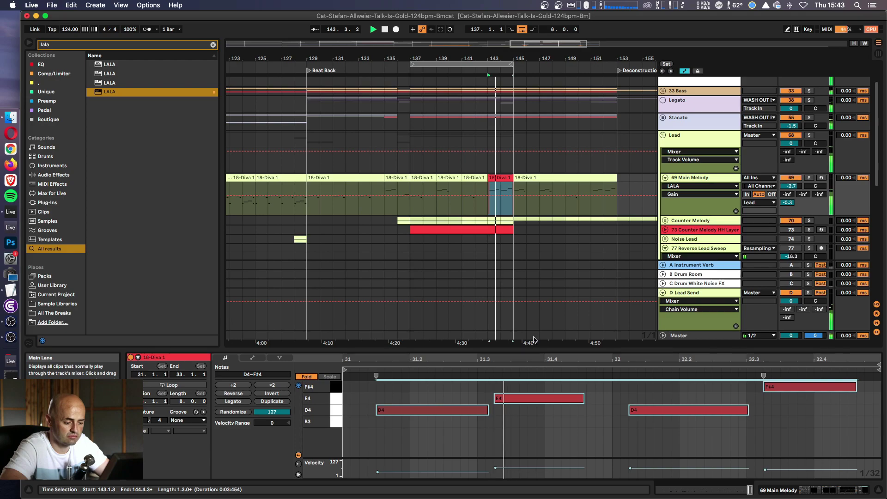
click(528, 452)
click(539, 398)
key(space)
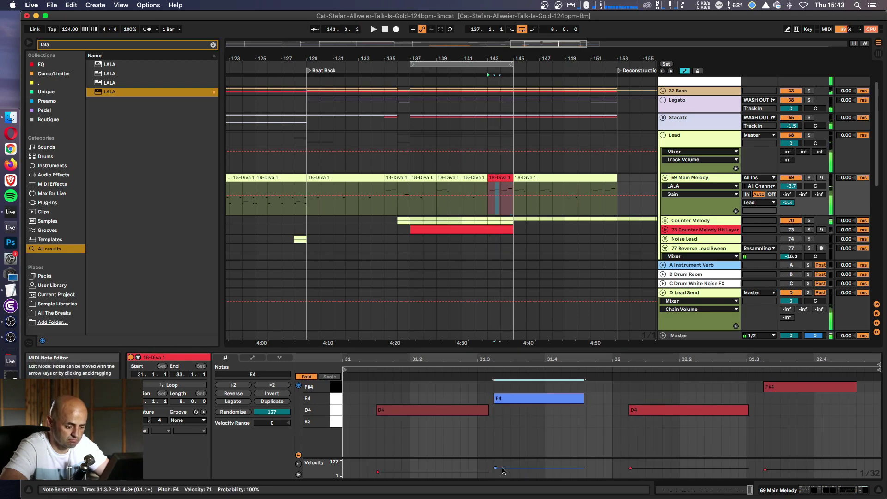
key(space)
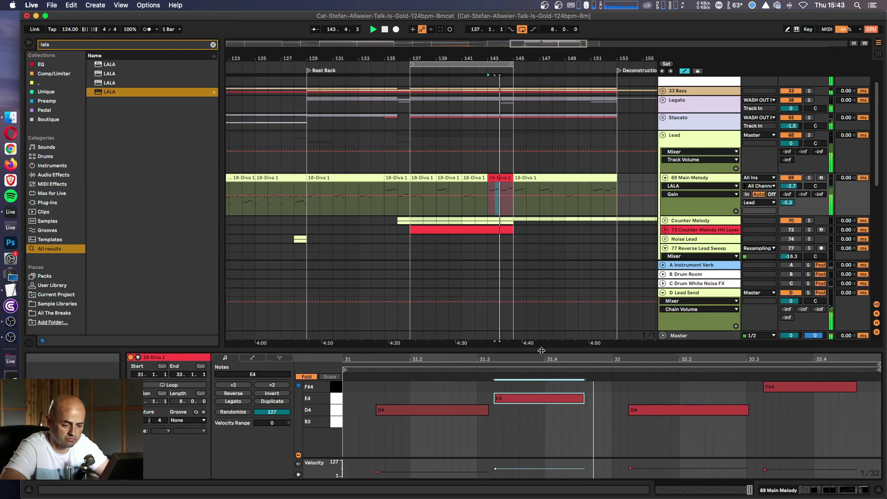
key(space)
- Set the velocity of the clip's second D4 note to 55 and enlarge the velocity lane
click(630, 468)
key(space)
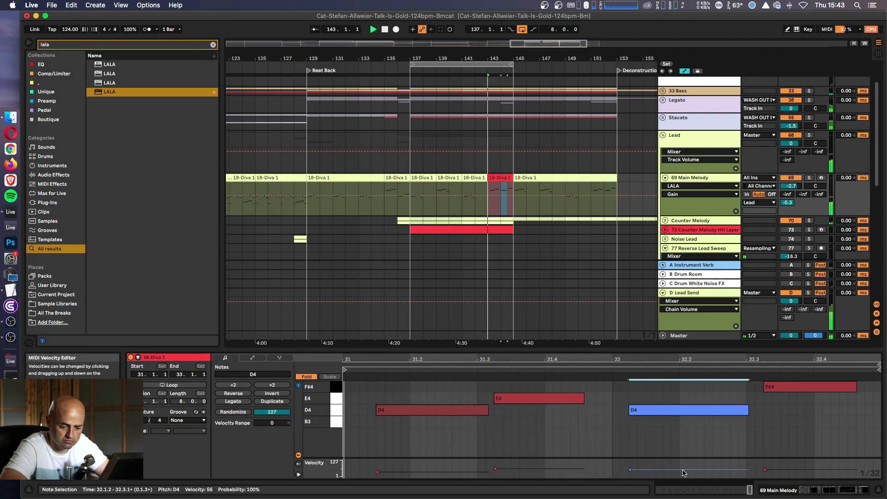
drag(721, 459, 720, 388)
shift+click(765, 445)
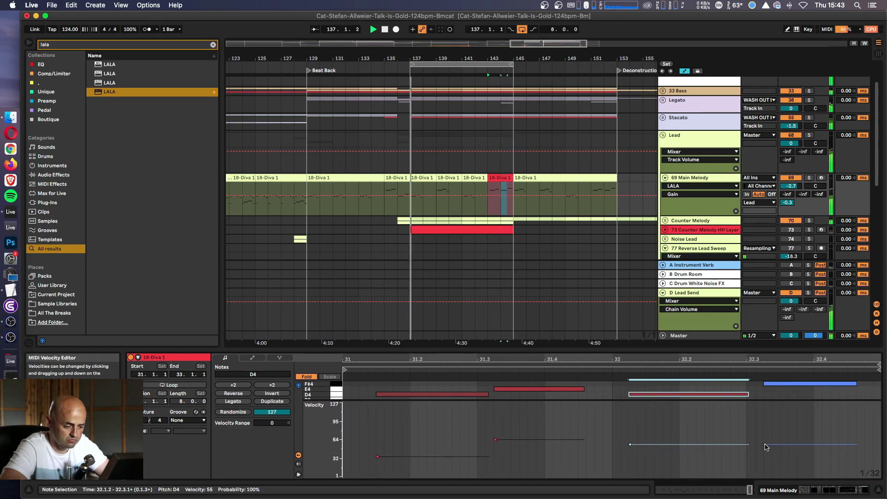
- Set the E4 note's velocity to 60 and audition the loop from bar 137
click(495, 439)
click(496, 440)
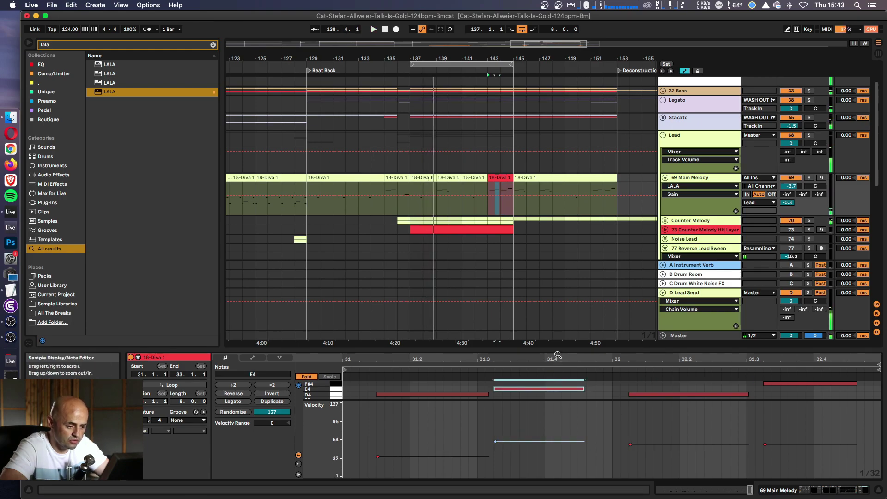
mouse_move(527, 400)
mouse_down()
mouse_move(532, 455)
mouse_move(532, 400)
mouse_up()
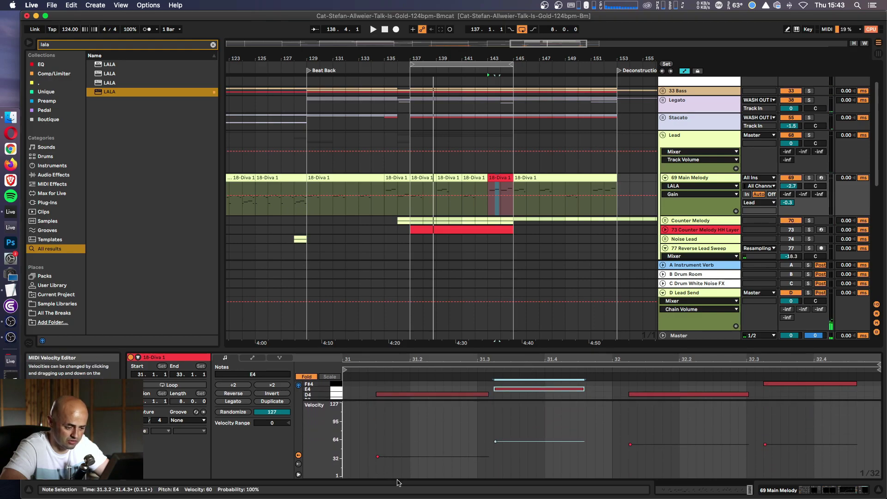
right_click(495, 442)
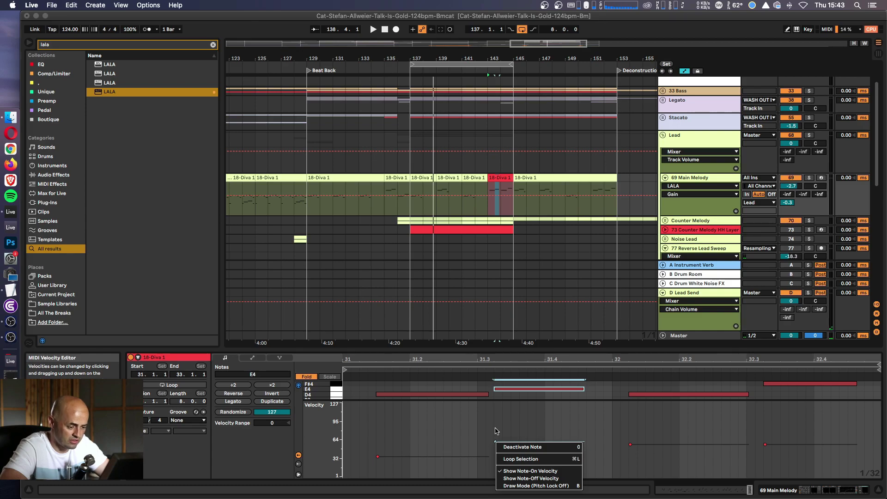
click(496, 431)
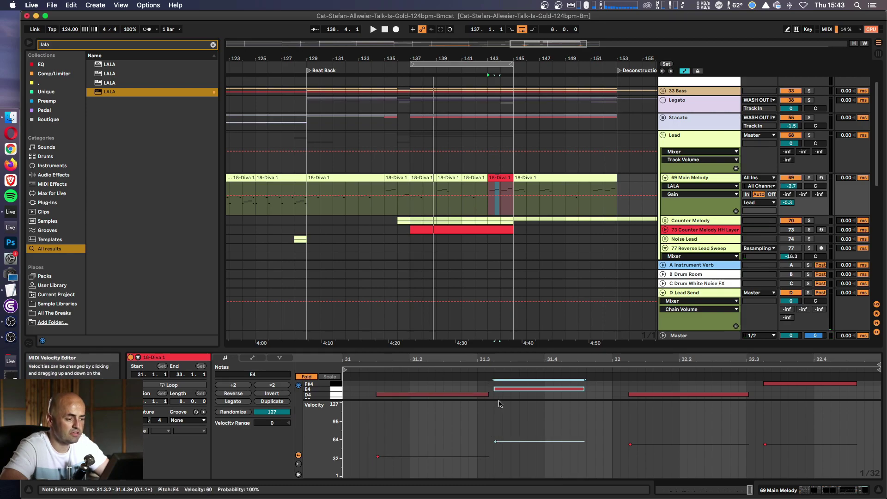
click(411, 187)
key(space)
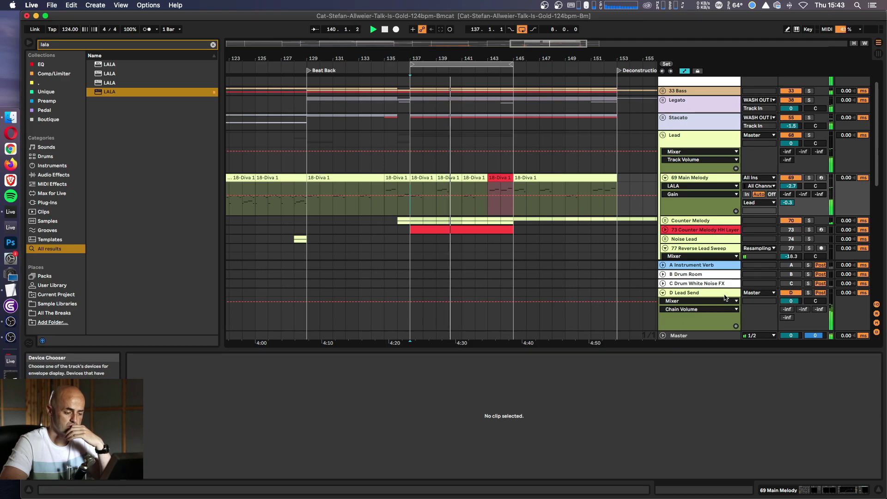
- Try the D Lead Send Compressor with a 0 dB knee and put the knee back to 18 dB
click(725, 294)
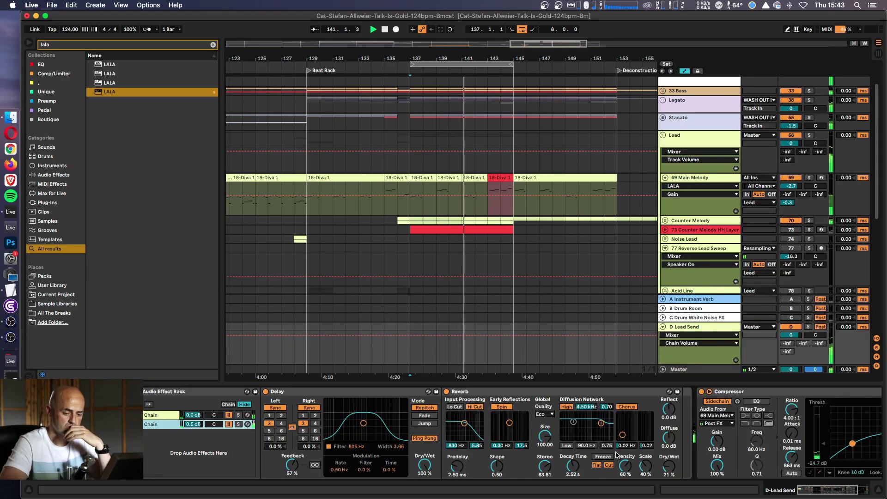
scroll(617, 455, right, 5)
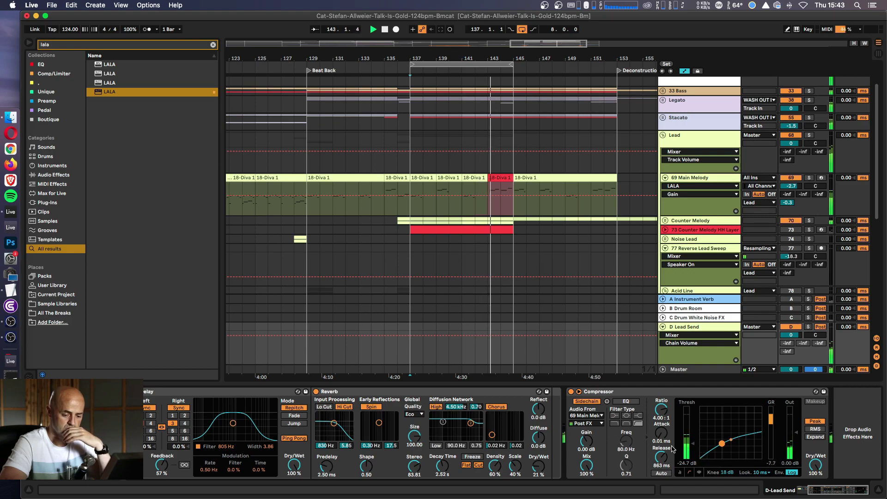
drag(722, 473, 722, 494)
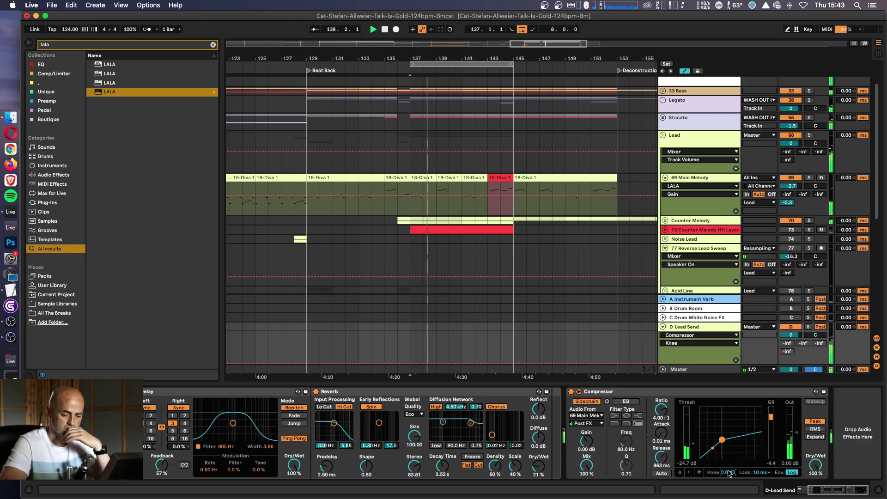
drag(729, 473, 729, 451)
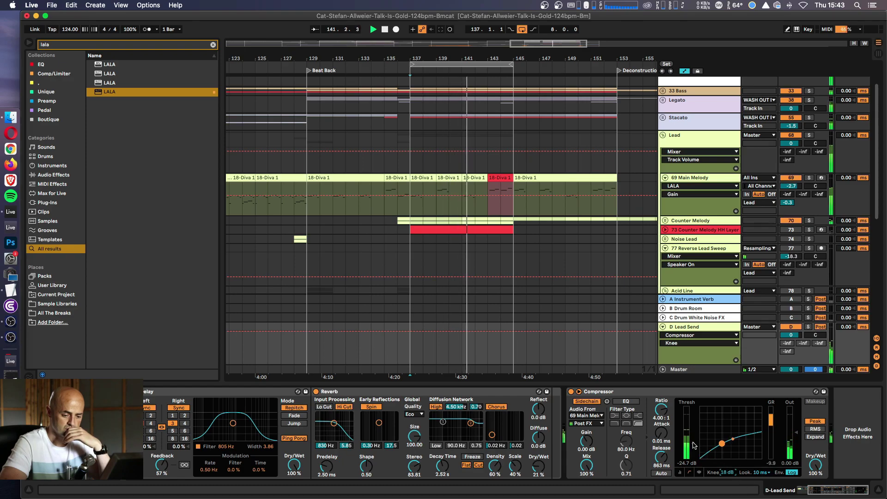
- Lower the D Lead Send Compressor's threshold to -29.0 dB and the send track's volume to -1.0 dB
drag(693, 444, 693, 455)
drag(791, 335, 788, 338)
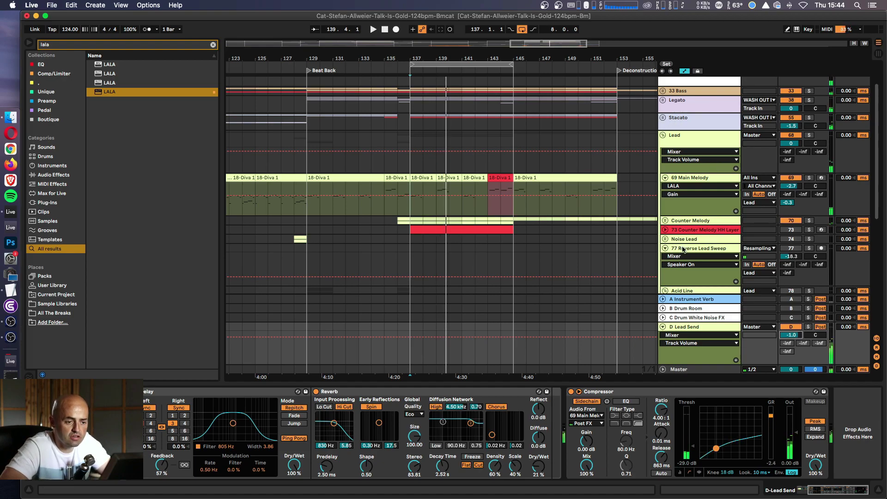
- Collapse the Lead group's tracks in the arrangement and clear the "lala" browser search
scroll(682, 249, up, 2)
click(680, 164)
key(Left)
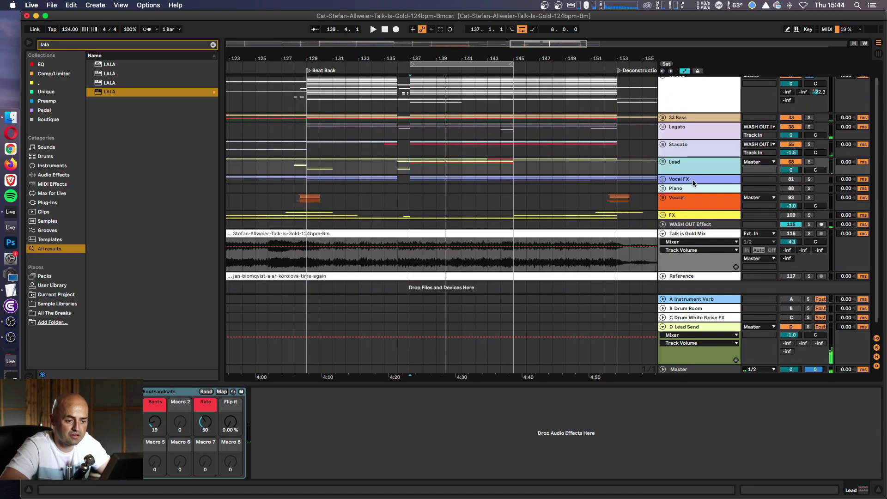
scroll(693, 182, up, 1)
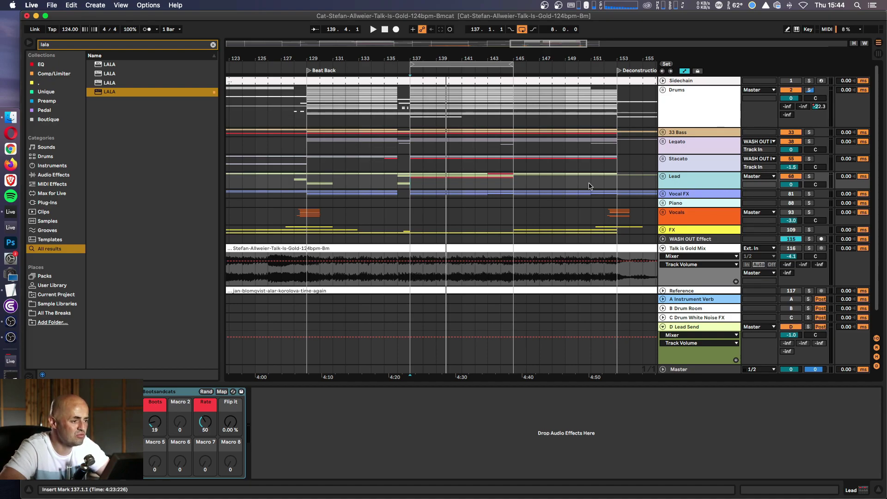
click(212, 45)
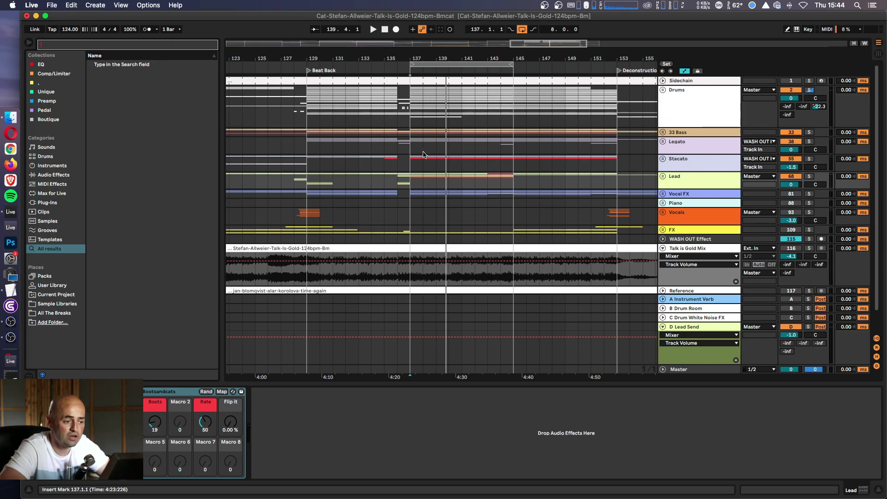
drag(412, 152, 512, 201)
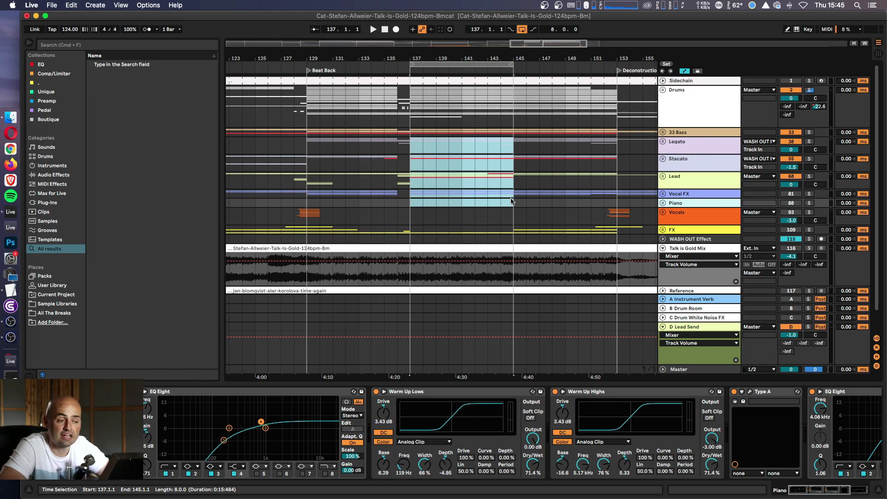
right_click(512, 201)
click(462, 185)
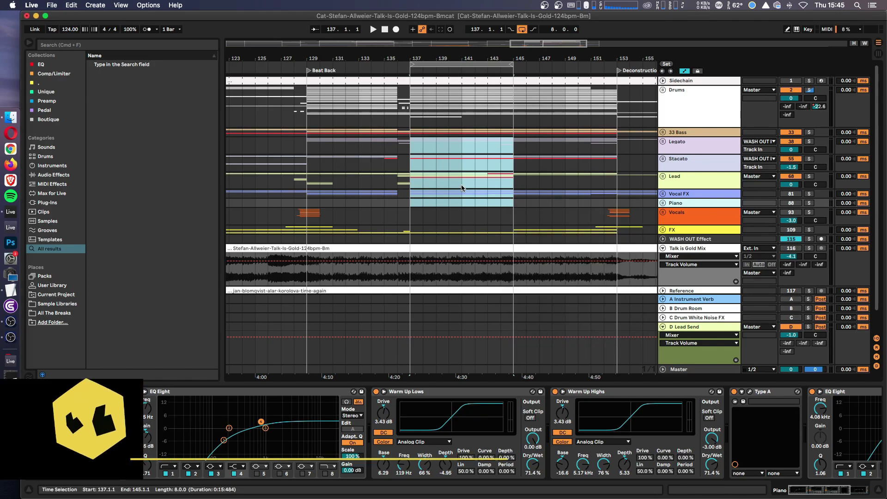
click(462, 186)
drag(412, 178, 515, 207)
click(514, 206)
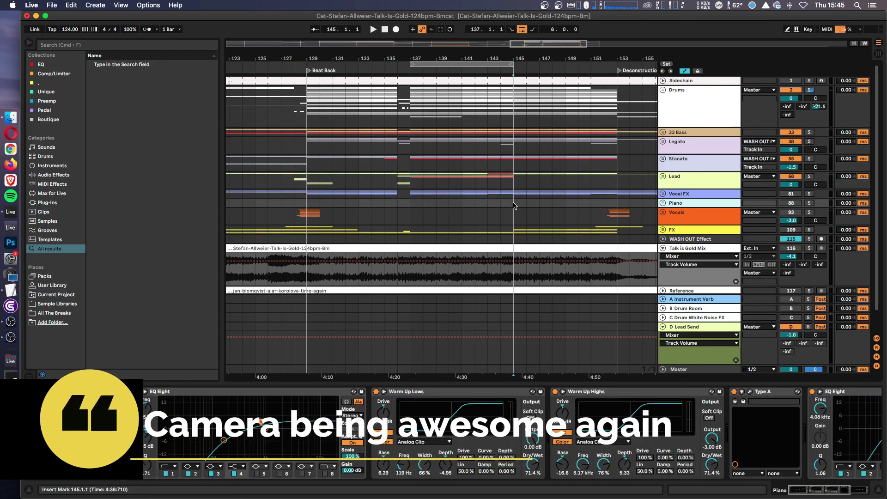